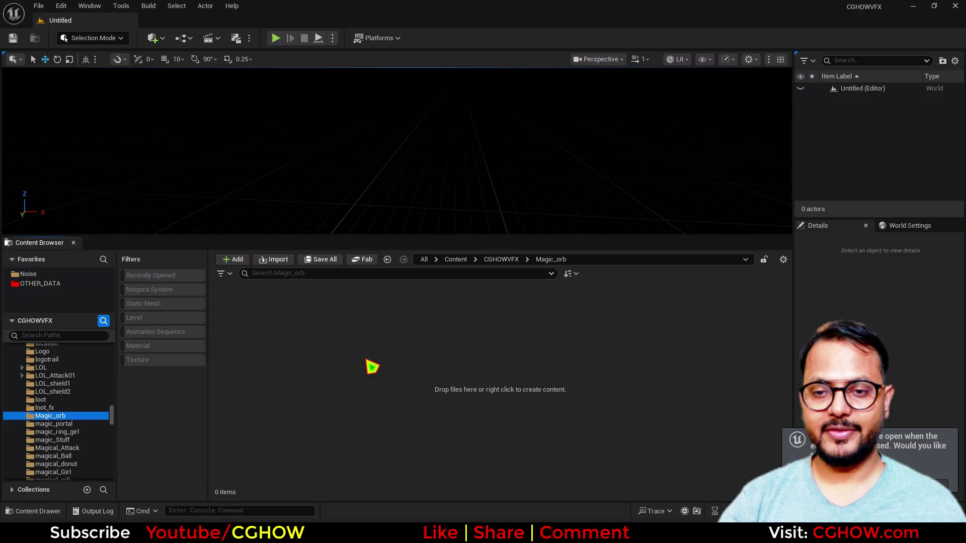
# - Create a new material named M_orb in the Magic_orb folder and open it for editing
pyautogui.rightClick(396, 346)
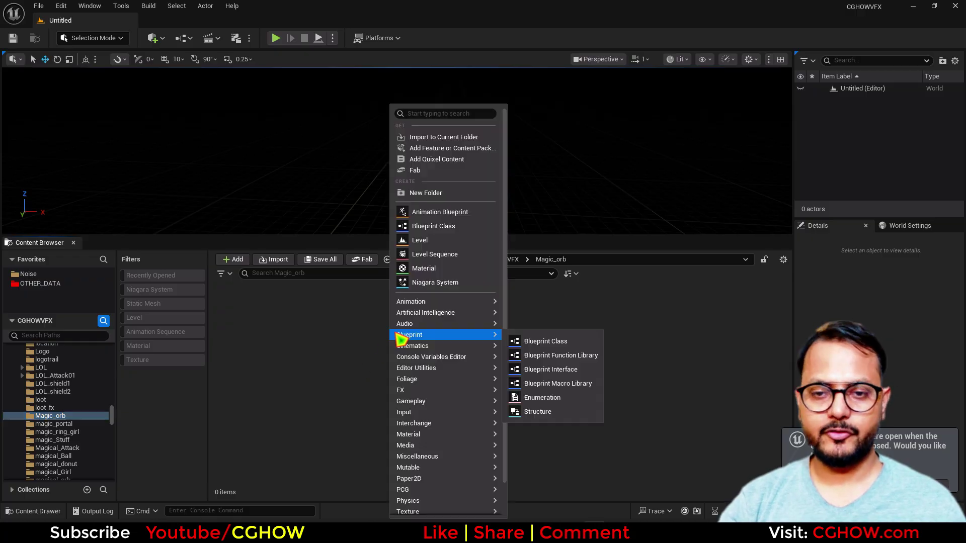
pyautogui.click(432, 267)
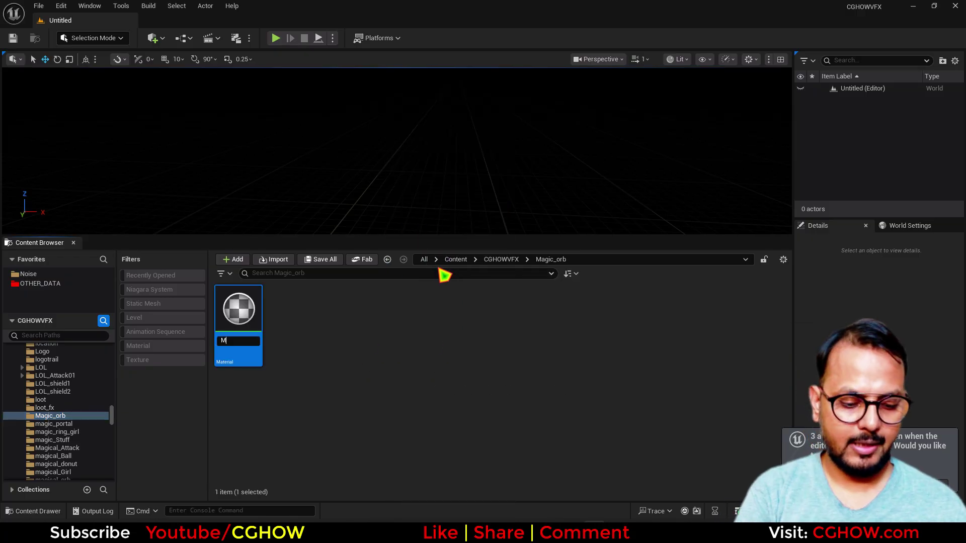
pyautogui.press('Return')
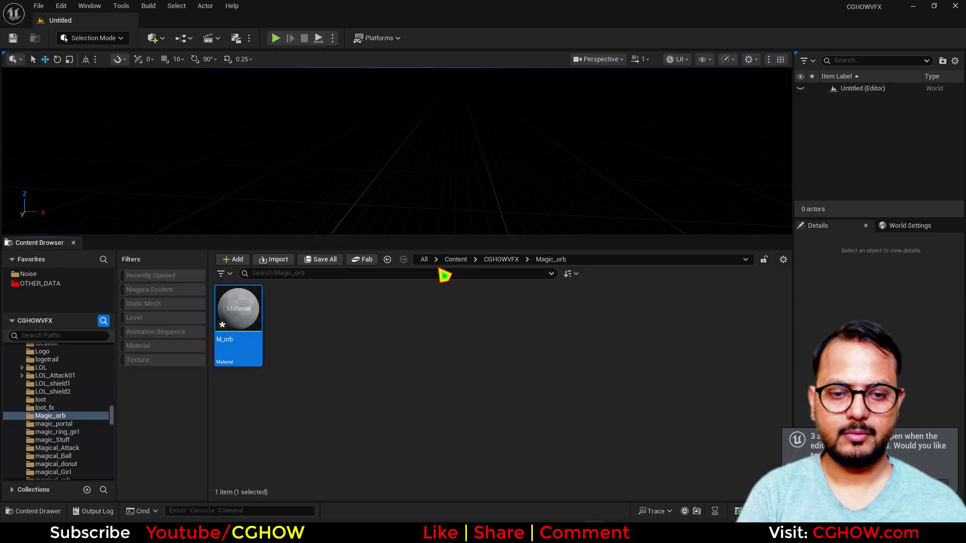
pyautogui.press('Return')
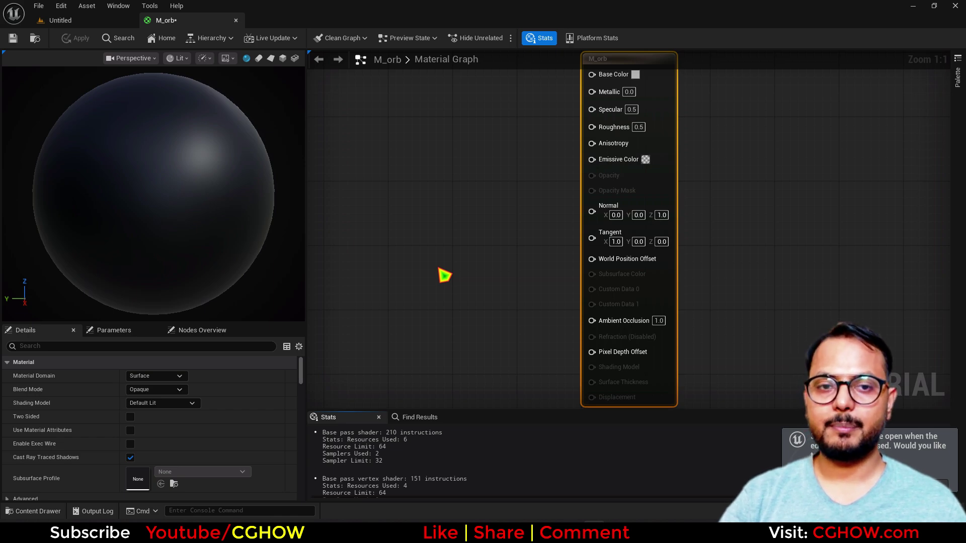
# - Set the material's blend mode to Translucent and its shading model to Unlit
pyautogui.moveTo(451, 219); pyautogui.dragTo(514, 205, button='right')
pyautogui.moveTo(181, 205)
pyautogui.mouseDown(button='right')
pyautogui.moveTo(180, 236)
pyautogui.moveTo(180, 205)
pyautogui.mouseUp(button='right')
pyautogui.moveTo(186, 213); pyautogui.dragTo(166, 201)
pyautogui.moveTo(573, 301); pyautogui.dragTo(692, 329, button='right')
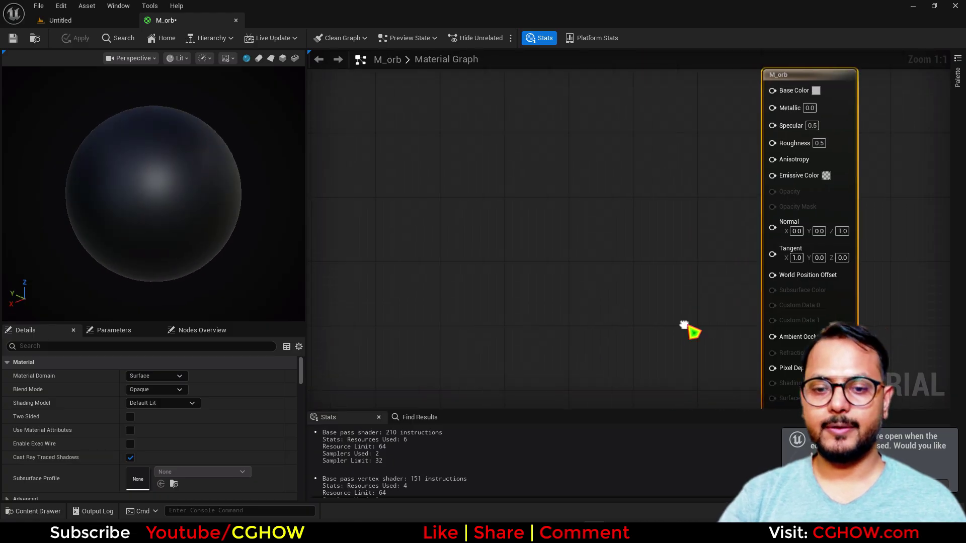
pyautogui.click(156, 389)
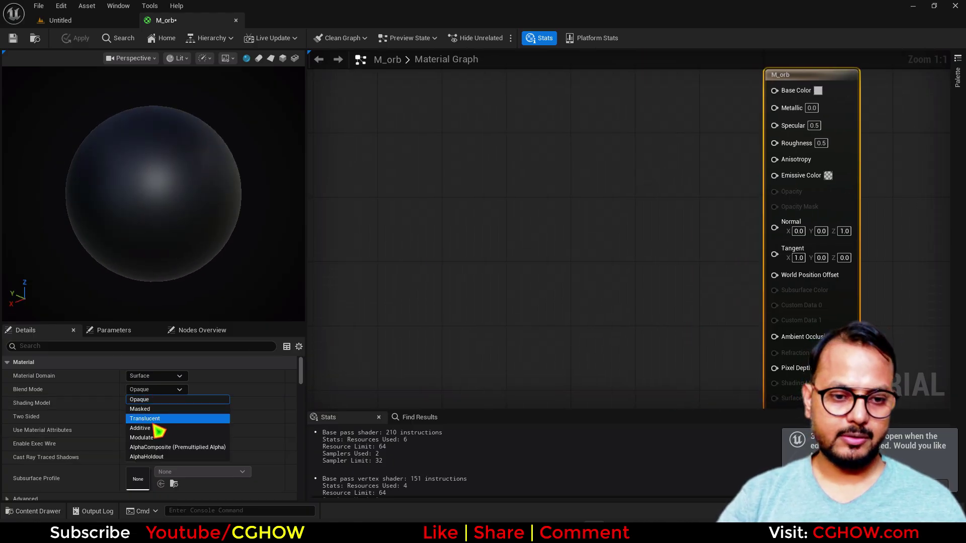
pyautogui.click(160, 419)
pyautogui.click(162, 404)
pyautogui.click(145, 275)
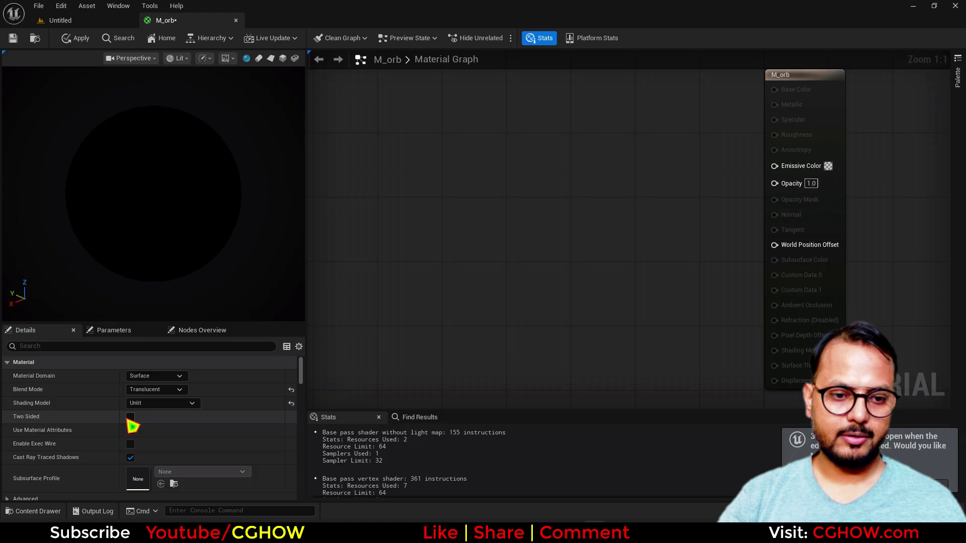
# - Add a Fresnel node to the material graph, preview it, and set its exponent to 2
pyautogui.moveTo(653, 244); pyautogui.dragTo(623, 221, button='right')
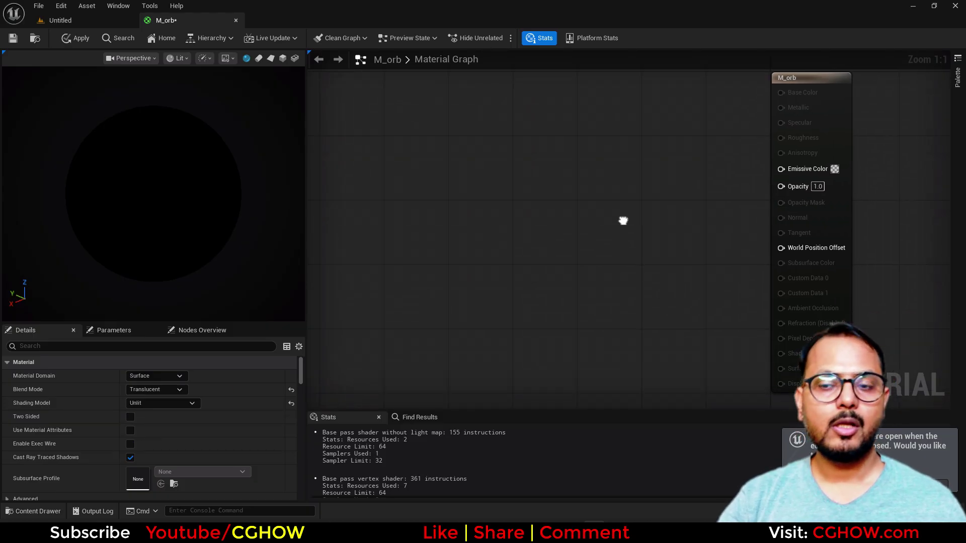
pyautogui.rightClick(512, 161)
pyautogui.write('fresnel')
pyautogui.click(553, 195)
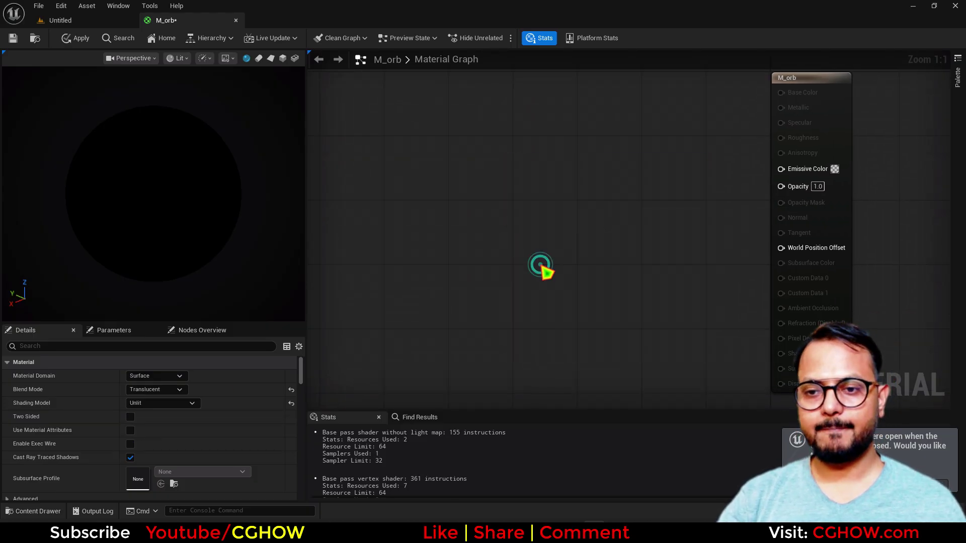
pyautogui.press('space')
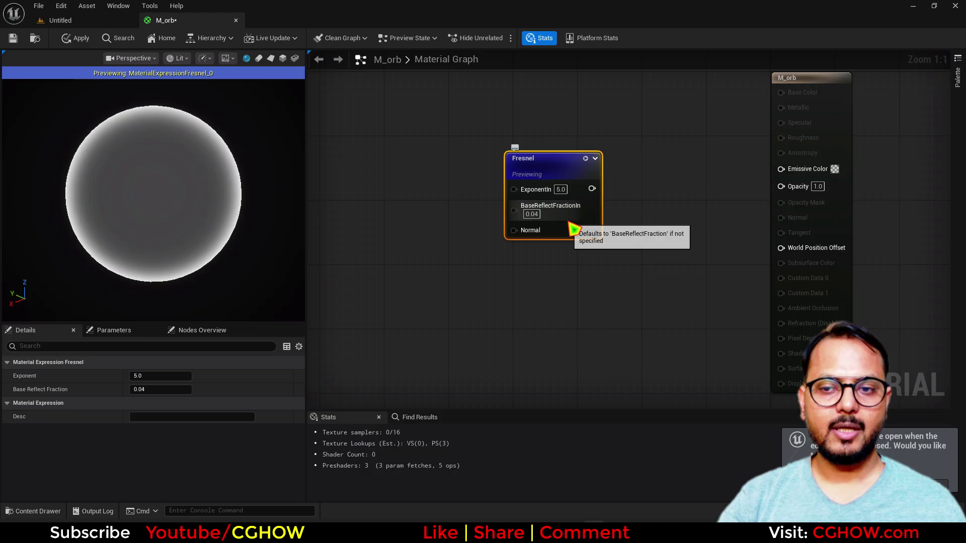
pyautogui.moveTo(513, 210); pyautogui.dragTo(473, 245)
pyautogui.moveTo(546, 167); pyautogui.dragTo(469, 172)
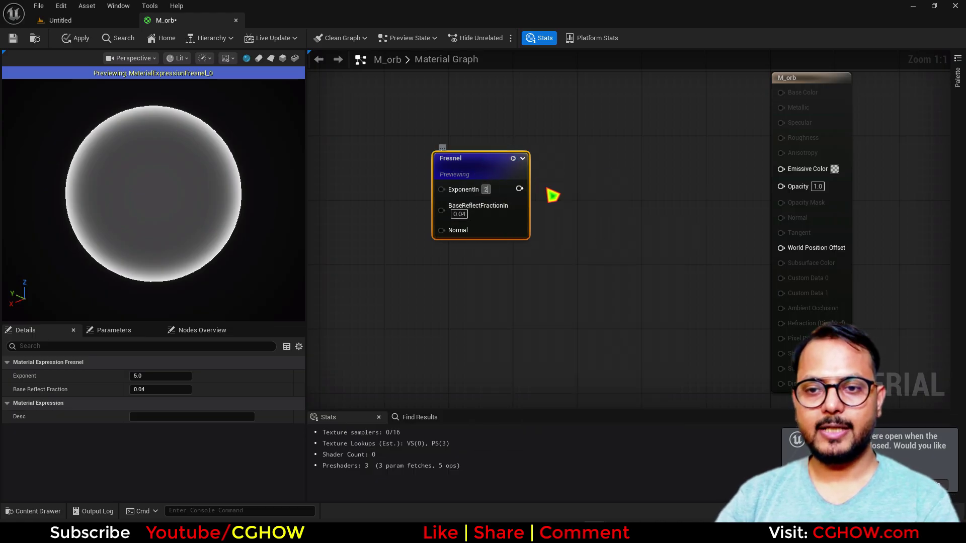
# - Add a Power node fed by the Fresnel output and preview its result
pyautogui.moveTo(552, 195); pyautogui.dragTo(514, 185, button='right')
pyautogui.click(510, 182)
pyautogui.moveTo(481, 200); pyautogui.dragTo(523, 194)
pyautogui.press('space')
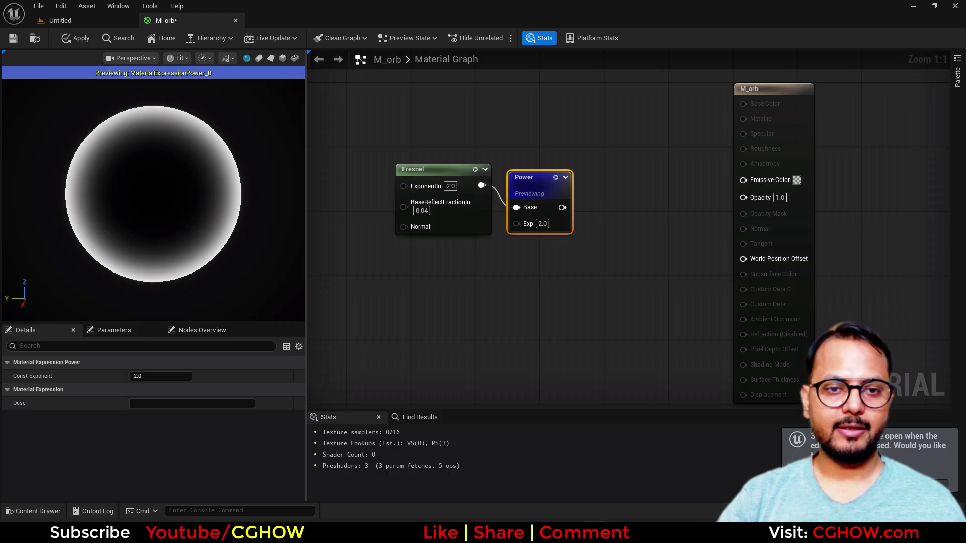
pyautogui.moveTo(503, 305); pyautogui.dragTo(522, 278, button='right')
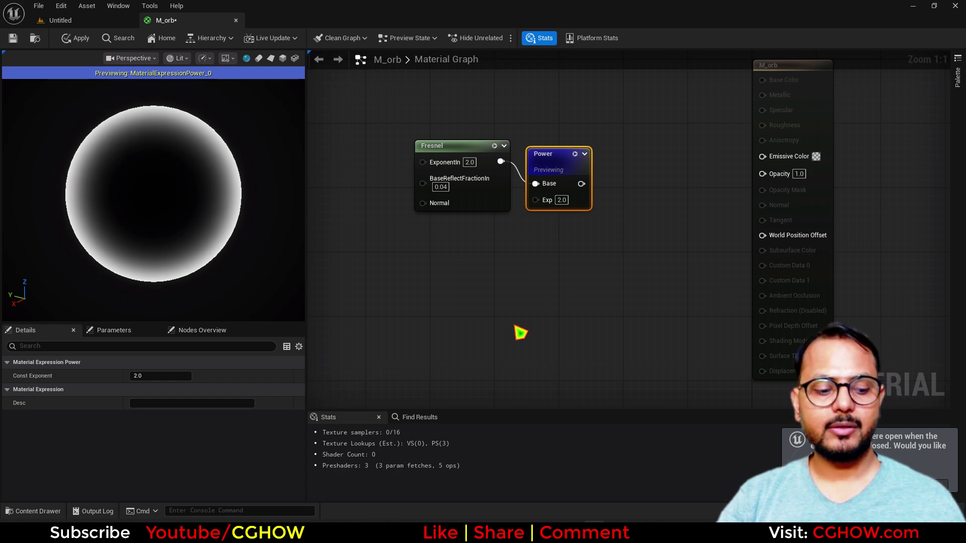
# - Add a Texture Sample node below the Fresnel node and assign the aura_normal texture to it
pyautogui.moveTo(521, 333); pyautogui.dragTo(586, 270, button='right')
pyautogui.click(410, 207)
pyautogui.click(201, 486)
pyautogui.write('a')
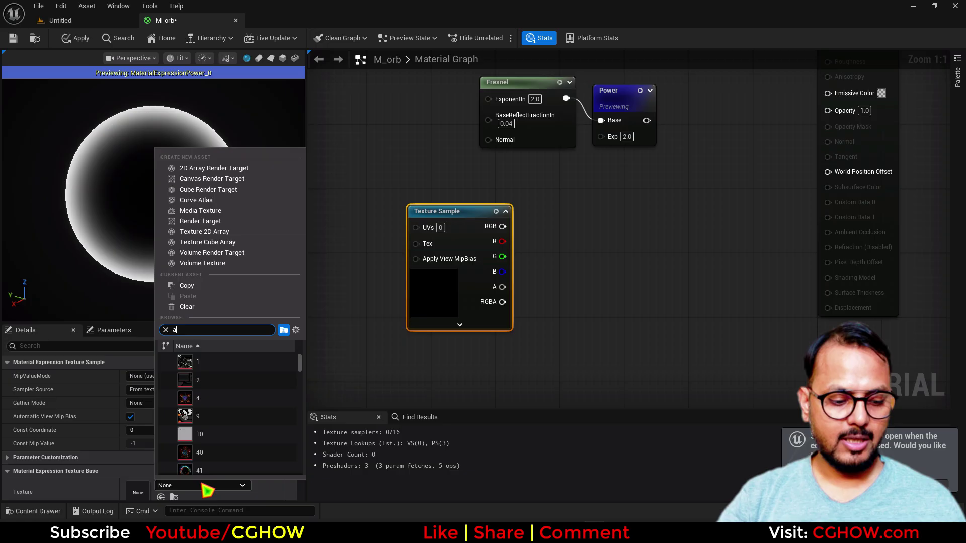
pyautogui.write('ura')
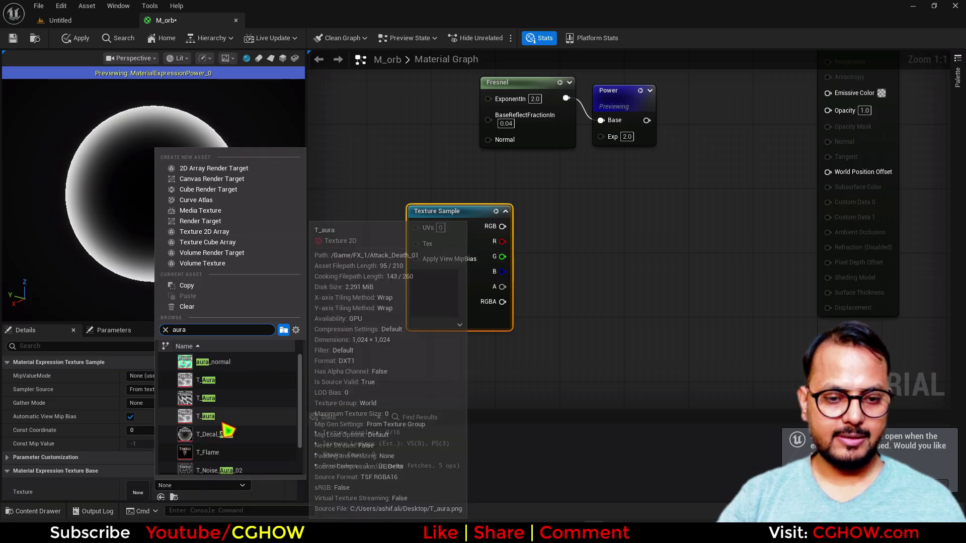
pyautogui.click(191, 371)
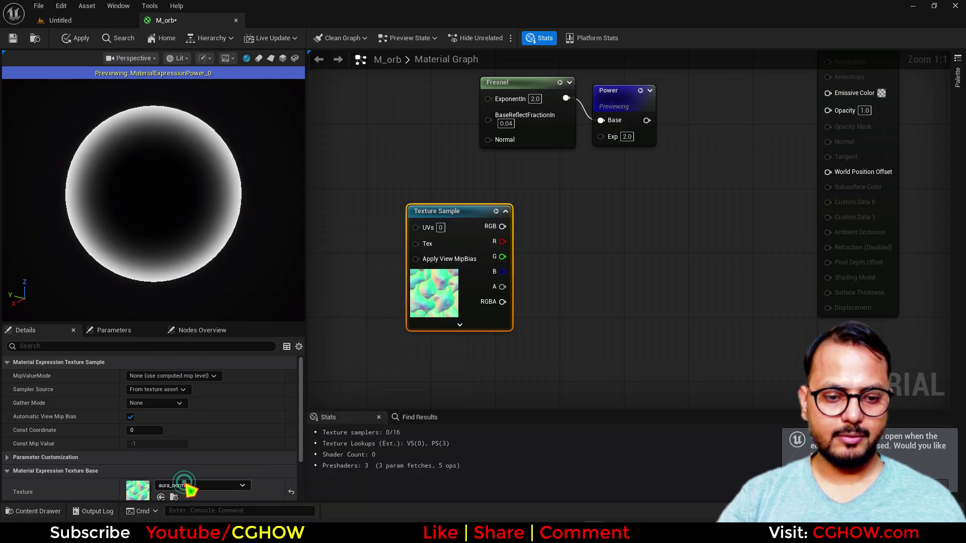
# - Switch the Texture Sample to the T_Aura texture and inspect that texture in its own editor
pyautogui.click(200, 485)
pyautogui.write('aura')
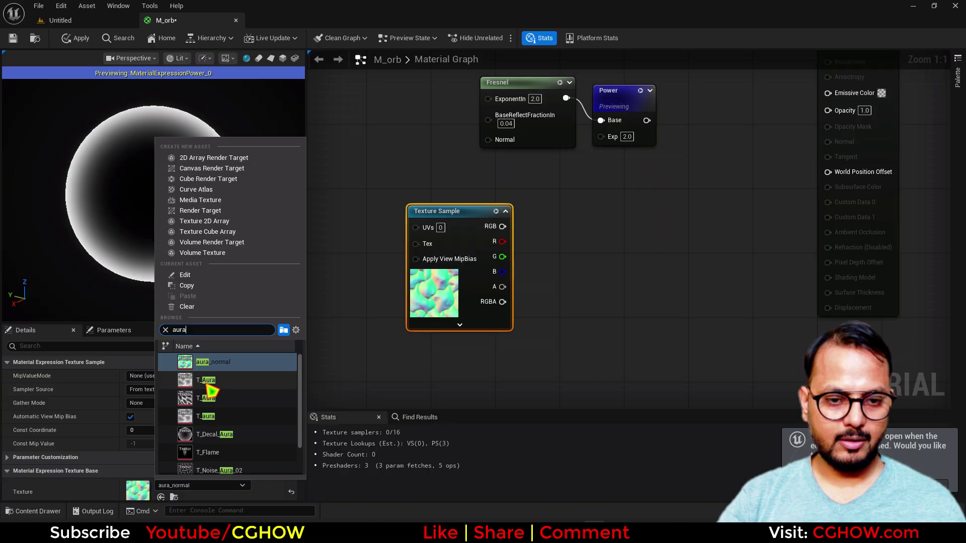
pyautogui.click(203, 384)
pyautogui.doubleClick(434, 292)
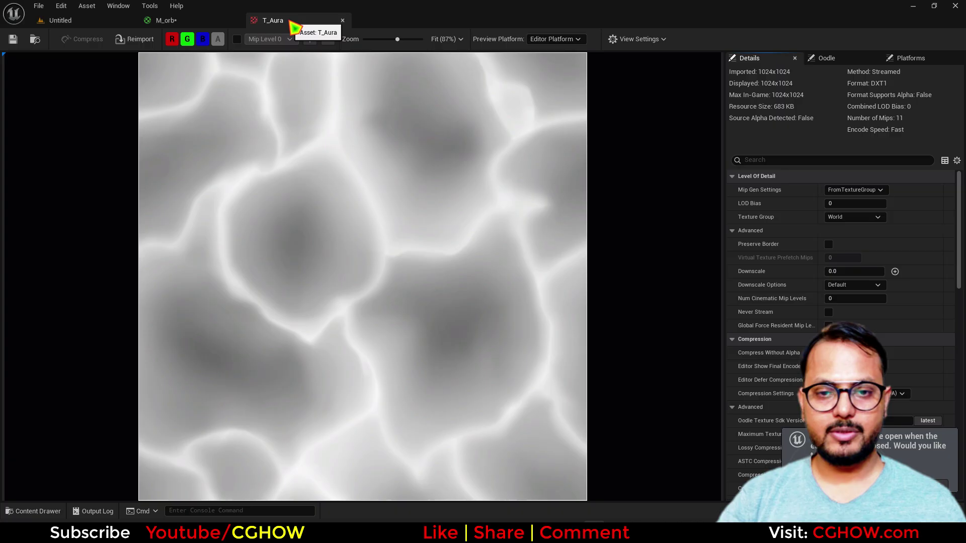
pyautogui.click(343, 20)
# - Try multiplying the Power output by the texture's red channel in a previewed Multiply node, and delete that node
pyautogui.moveTo(523, 280); pyautogui.dragTo(452, 349, button='right')
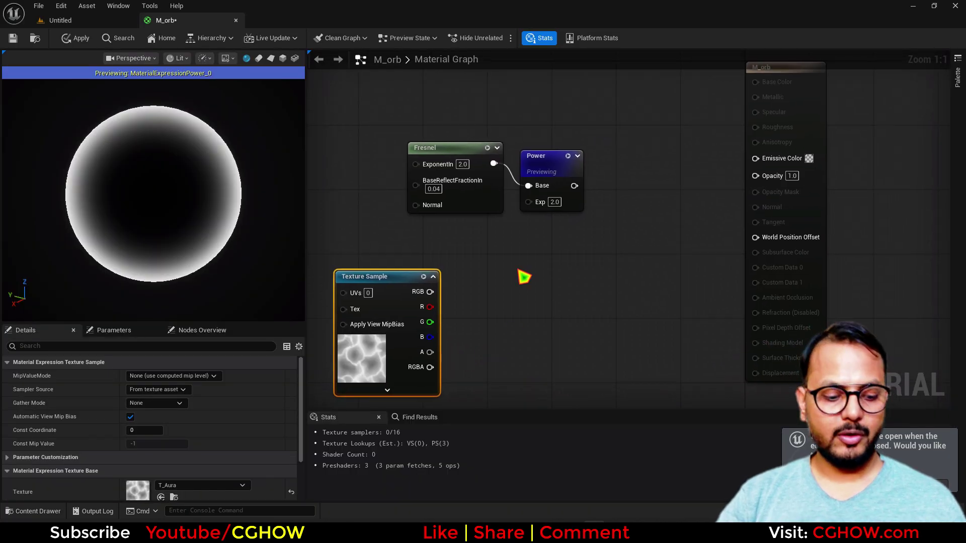
pyautogui.press('m')
pyautogui.click(512, 262)
pyautogui.moveTo(429, 306); pyautogui.dragTo(532, 307)
pyautogui.moveTo(574, 185); pyautogui.dragTo(618, 253)
pyautogui.click(553, 269)
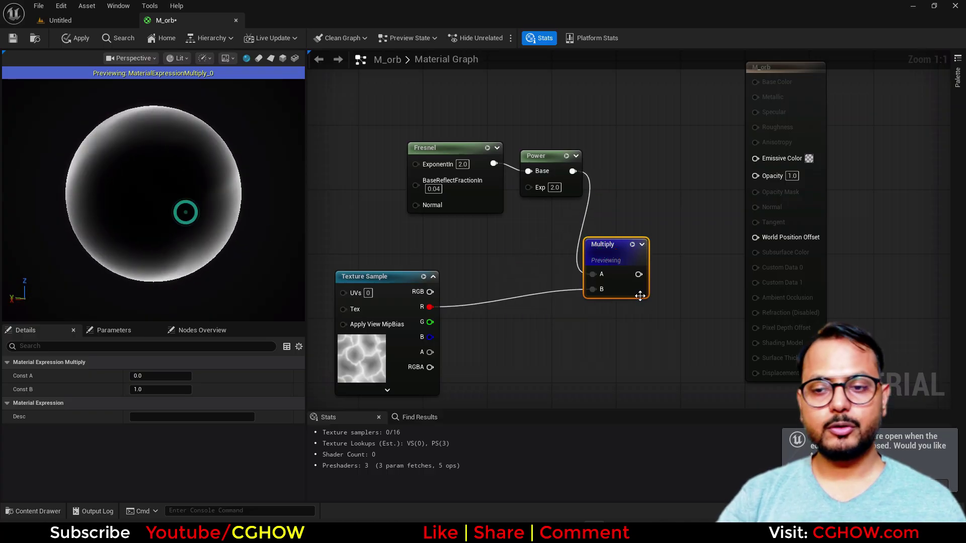
pyautogui.click(566, 156)
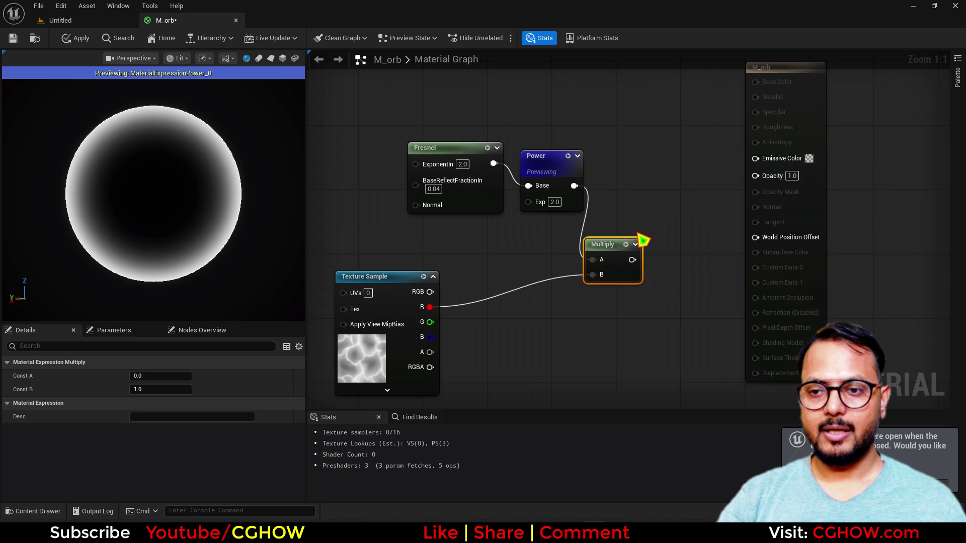
pyautogui.press('Delete')
# - Connect the texture's red channel to the Fresnel node's ExponentIn and check the preview sphere
pyautogui.moveTo(437, 277); pyautogui.dragTo(592, 292, button='right')
pyautogui.moveTo(578, 316); pyautogui.dragTo(571, 178)
pyautogui.moveTo(276, 276); pyautogui.dragTo(327, 276)
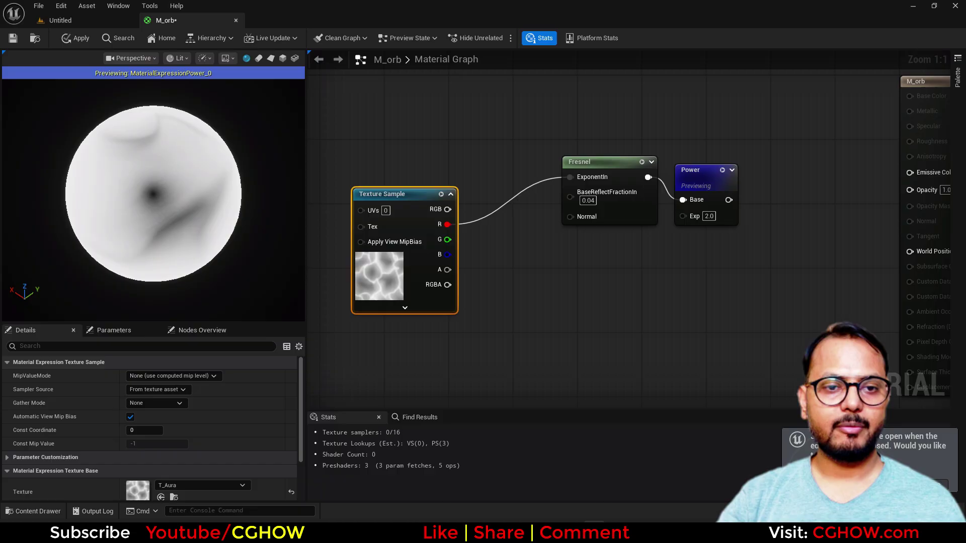
pyautogui.moveTo(151, 201); pyautogui.dragTo(190, 202)
# - Add a TexCoord node with U and V tiling of 4 and connect it to the Texture Sample's UVs
pyautogui.moveTo(345, 260); pyautogui.dragTo(509, 254, button='right')
pyautogui.click(381, 205)
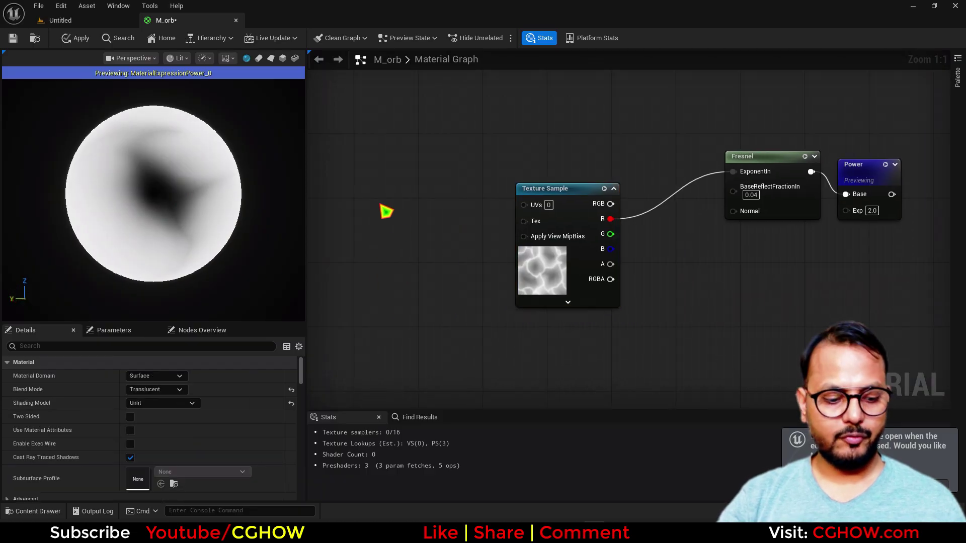
pyautogui.click(386, 212)
pyautogui.click(161, 390)
pyautogui.write('4')
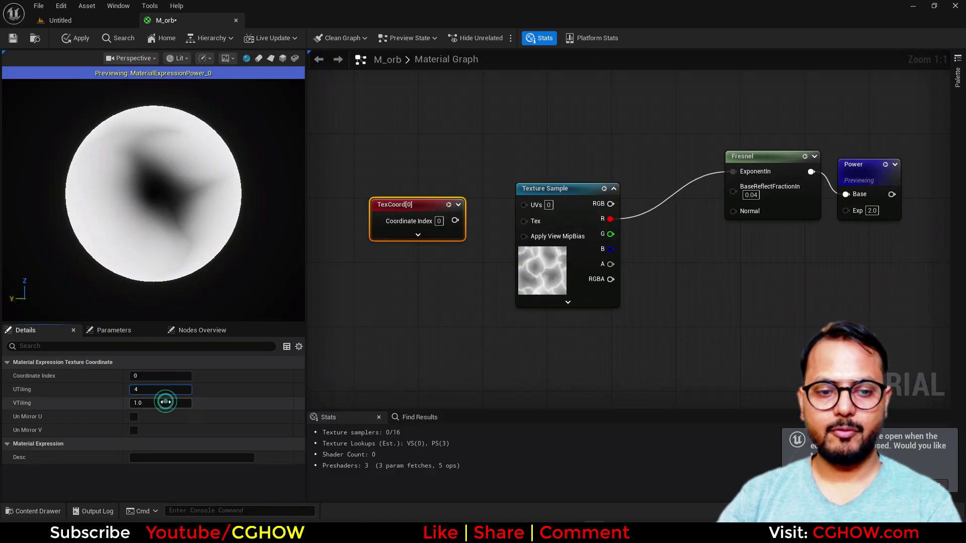
pyautogui.click(165, 402)
pyautogui.write('4')
pyautogui.moveTo(447, 220); pyautogui.dragTo(523, 205)
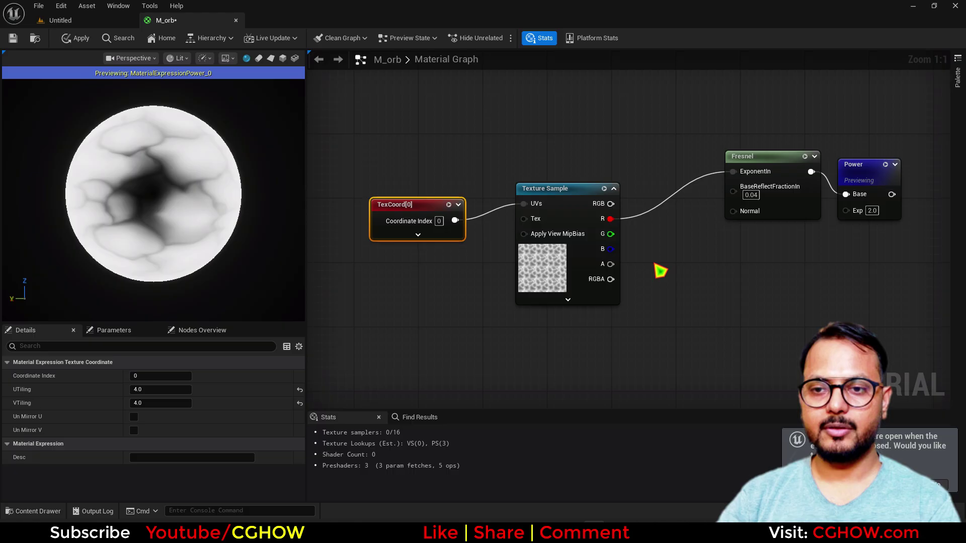
# - Insert a One Minus (1-x) node between the texture's red channel and the Fresnel exponent input
pyautogui.moveTo(660, 271); pyautogui.dragTo(527, 315, button='right')
pyautogui.moveTo(240, 245); pyautogui.dragTo(161, 170)
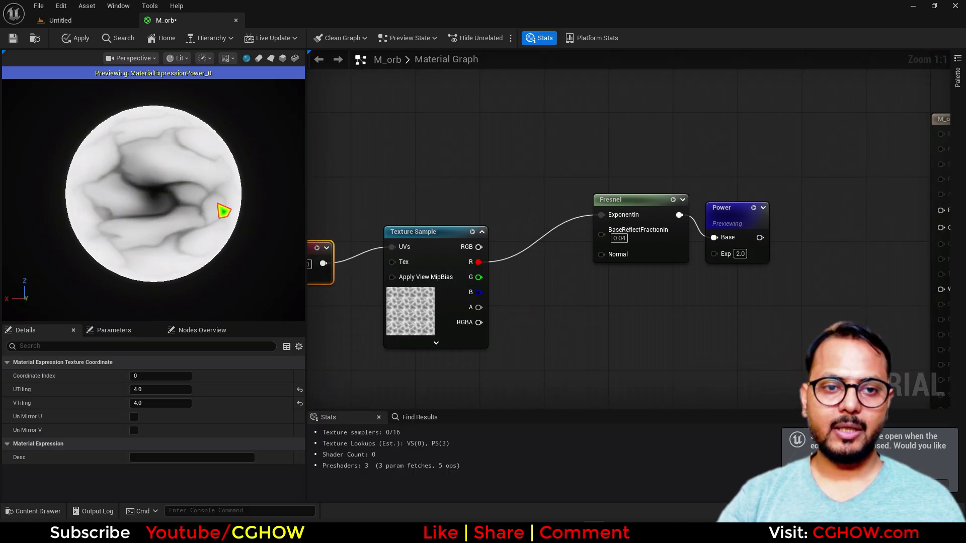
pyautogui.click(519, 252)
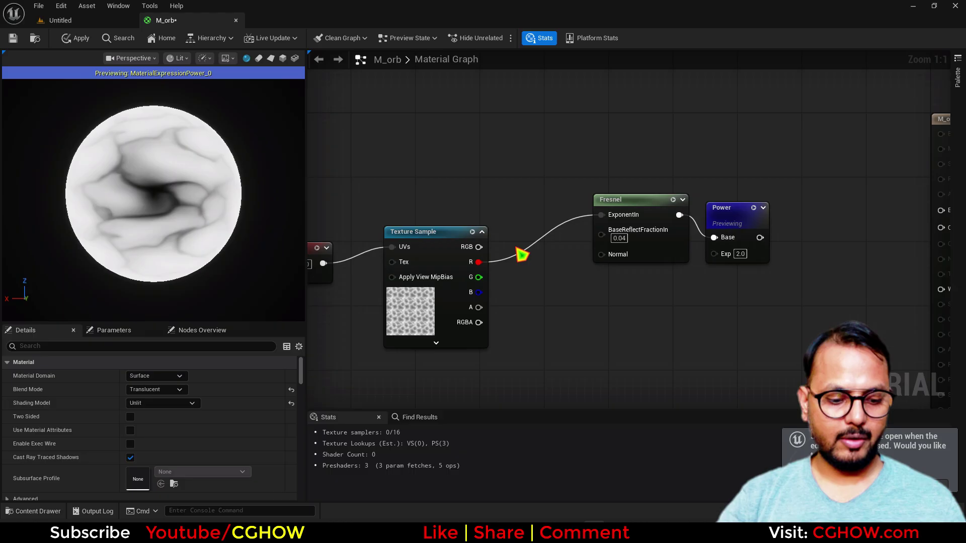
pyautogui.click(522, 255)
pyautogui.moveTo(478, 262); pyautogui.dragTo(606, 224)
pyautogui.moveTo(229, 247); pyautogui.dragTo(171, 221)
# - Set the Power node's exponent to 5 and check the result around the preview sphere
pyautogui.click(740, 254)
pyautogui.write('5')
pyautogui.press('Return')
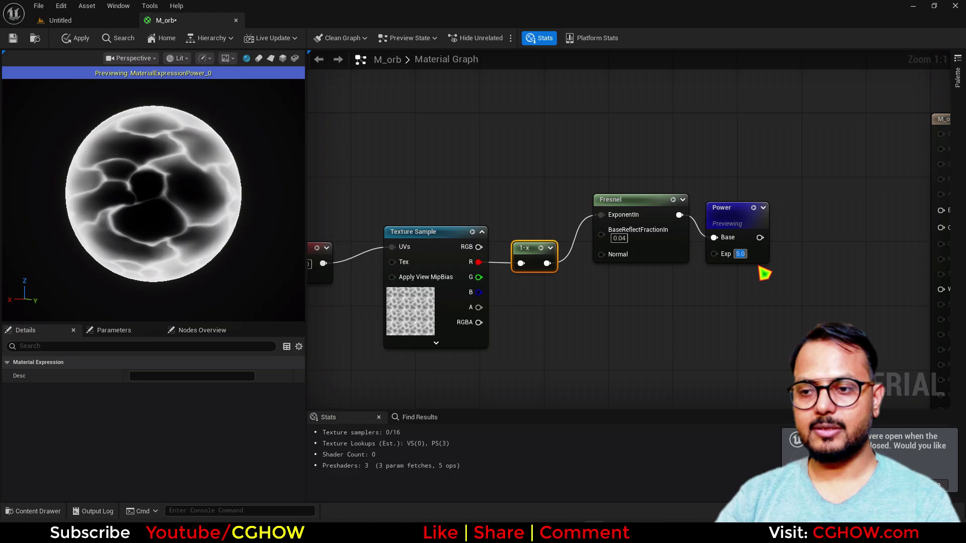
pyautogui.moveTo(154, 194); pyautogui.dragTo(223, 198)
pyautogui.moveTo(790, 319); pyautogui.dragTo(716, 317, button='right')
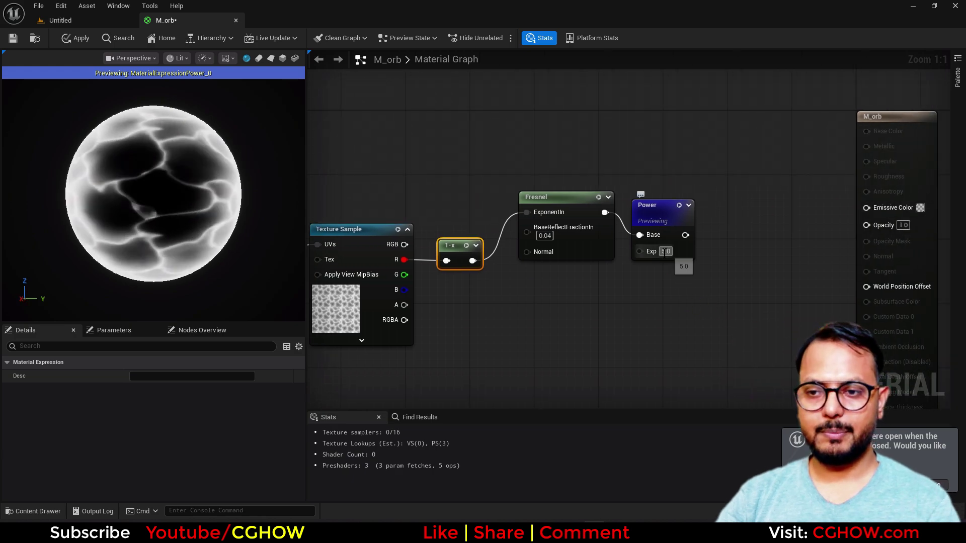
pyautogui.moveTo(219, 182); pyautogui.dragTo(186, 188)
# - Search the node list for chaos and add a NormalFromHeightmapChaos node below the Texture Sample
pyautogui.moveTo(457, 275); pyautogui.dragTo(708, 246, button='right')
pyautogui.moveTo(155, 180)
pyautogui.mouseDown()
pyautogui.moveTo(141, 196)
pyautogui.moveTo(171, 177)
pyautogui.mouseUp()
pyautogui.moveTo(550, 316); pyautogui.dragTo(565, 263, button='right')
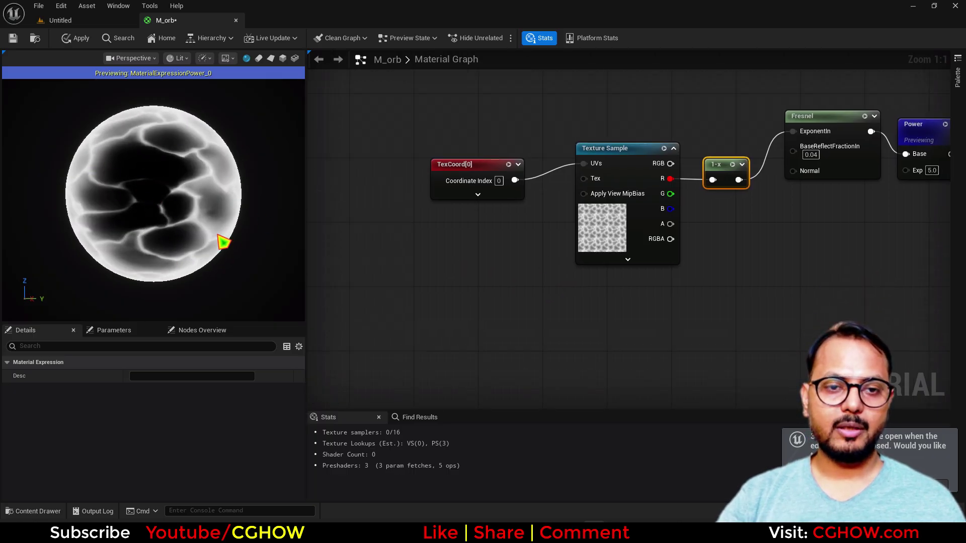
pyautogui.rightClick(502, 310)
pyautogui.write('chaos')
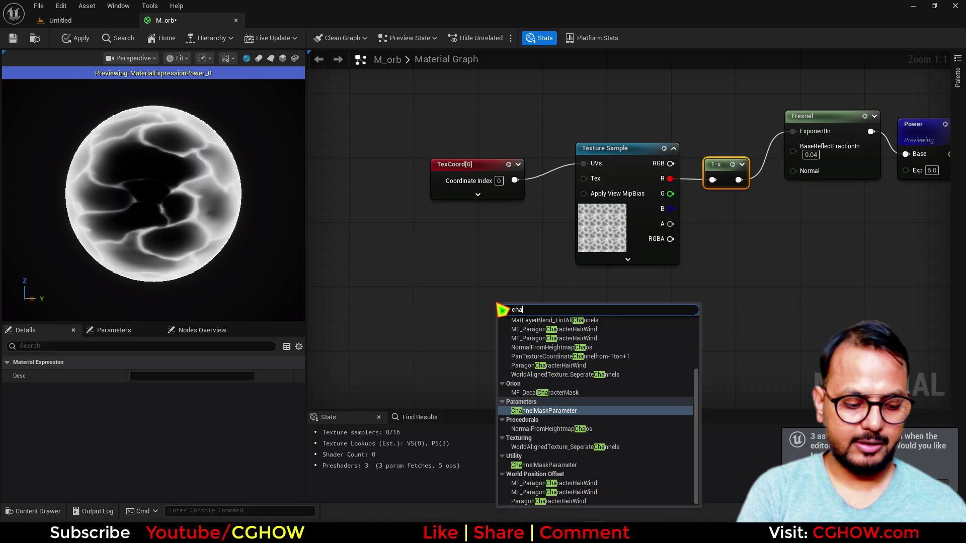
pyautogui.press('Return')
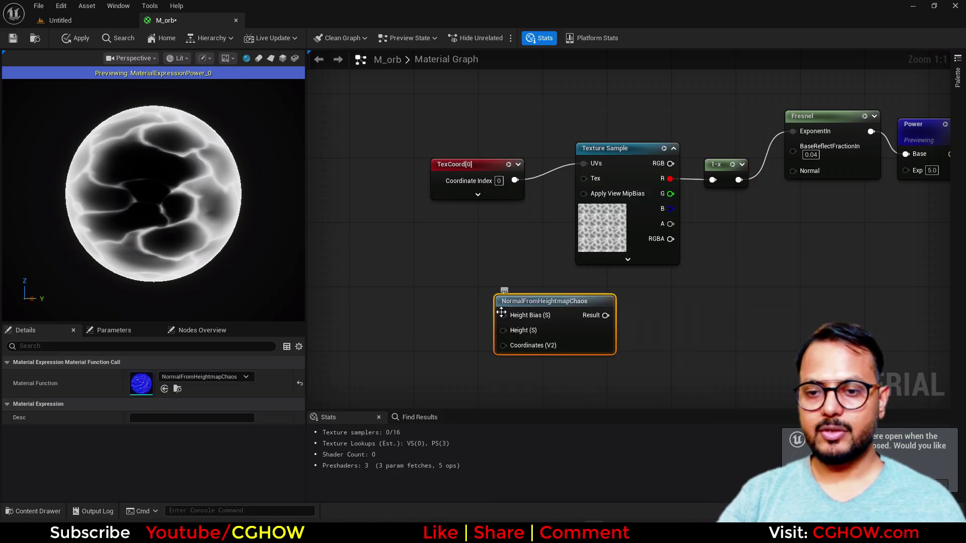
# - Open the NormalFromHeightmapChaos function, examine its Motion_4WayChaos nodes, and return to the M_orb graph
pyautogui.doubleClick(545, 302)
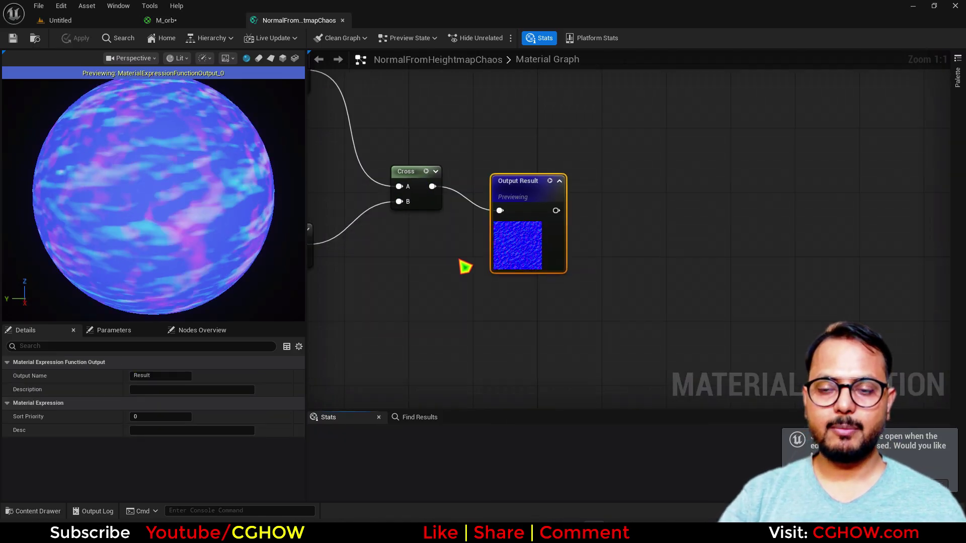
pyautogui.moveTo(322, 267); pyautogui.dragTo(815, 293, button='right')
pyautogui.moveTo(452, 296); pyautogui.dragTo(645, 273, button='right')
pyautogui.moveTo(455, 272); pyautogui.dragTo(647, 276, button='right')
pyautogui.click(521, 283)
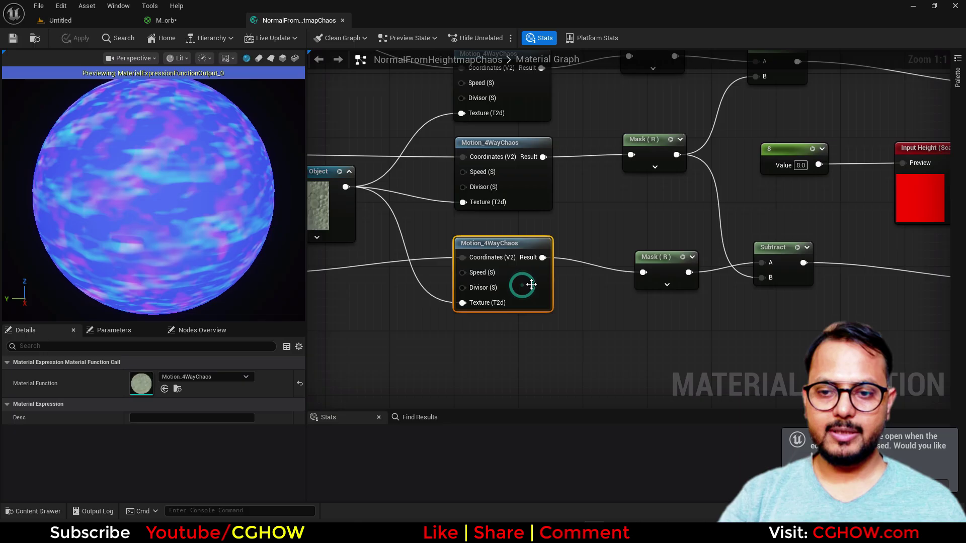
pyautogui.click(342, 20)
pyautogui.moveTo(497, 334); pyautogui.dragTo(528, 215, button='right')
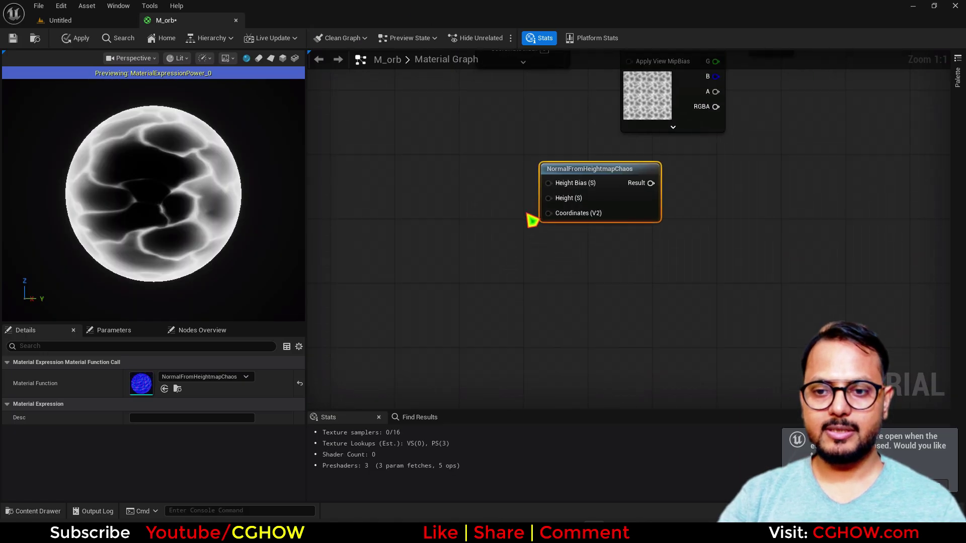
# - Paste the Motion_4WayChaos node into the M_orb graph and delete the NormalFromHeightmapChaos node
pyautogui.click(513, 256)
pyautogui.hotkey('ctrl', 'v')
pyautogui.click(627, 200)
pyautogui.press('Delete')
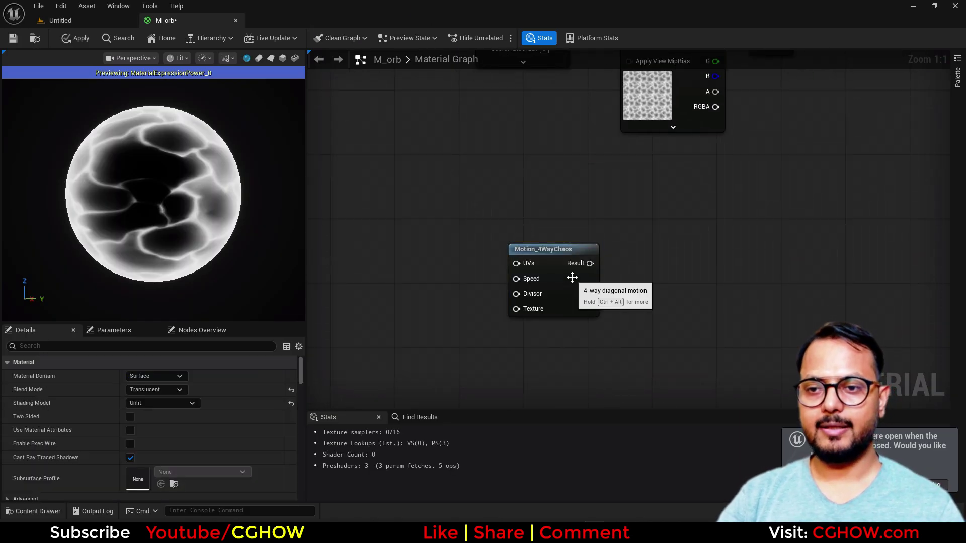
# - Duplicate the T_Aura Texture Sample, convert the copy to a Texture Object, and connect it to Motion_4WayChaos's Texture input
pyautogui.moveTo(653, 145); pyautogui.dragTo(638, 264, button='right')
pyautogui.click(638, 216)
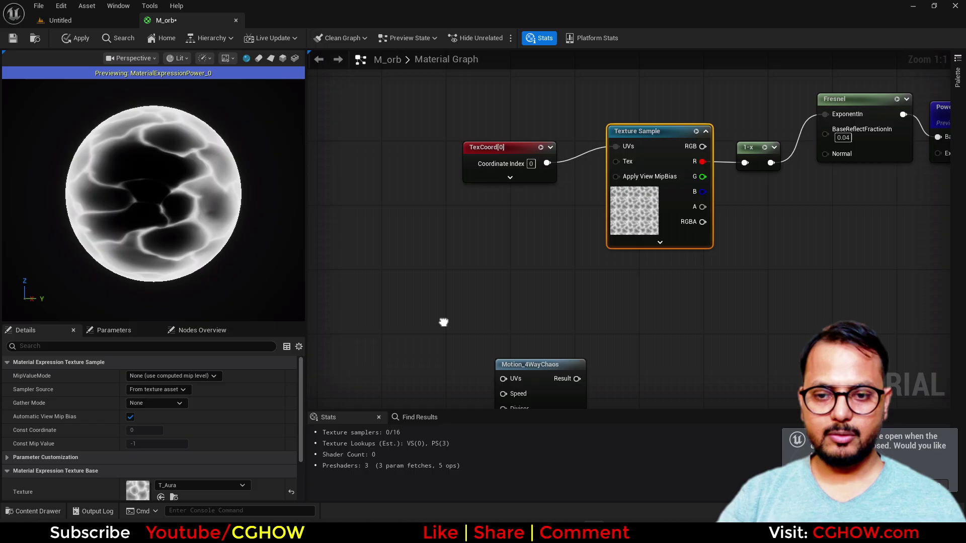
pyautogui.moveTo(441, 324); pyautogui.dragTo(476, 201, button='right')
pyautogui.hotkey('ctrl', 'v')
pyautogui.rightClick(463, 273)
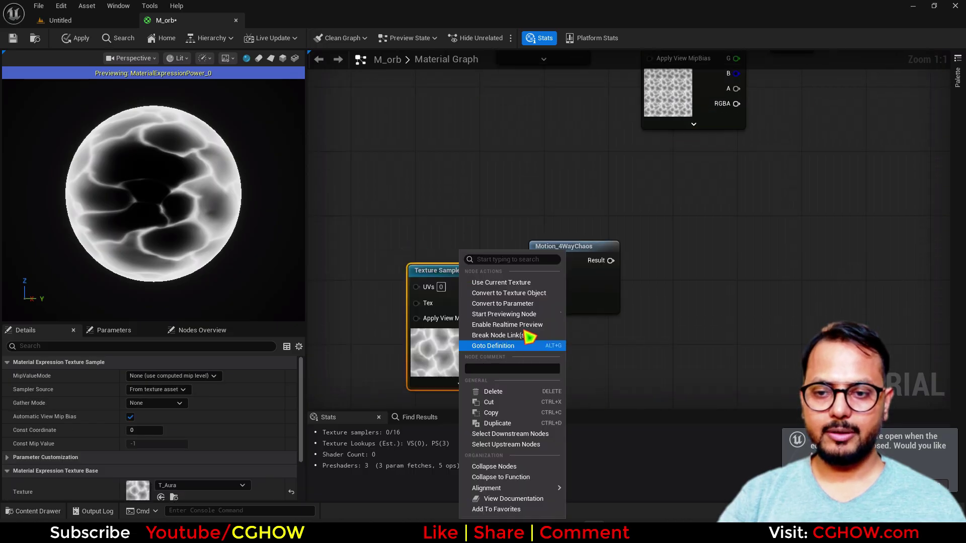
pyautogui.click(528, 294)
pyautogui.moveTo(475, 286); pyautogui.dragTo(537, 306)
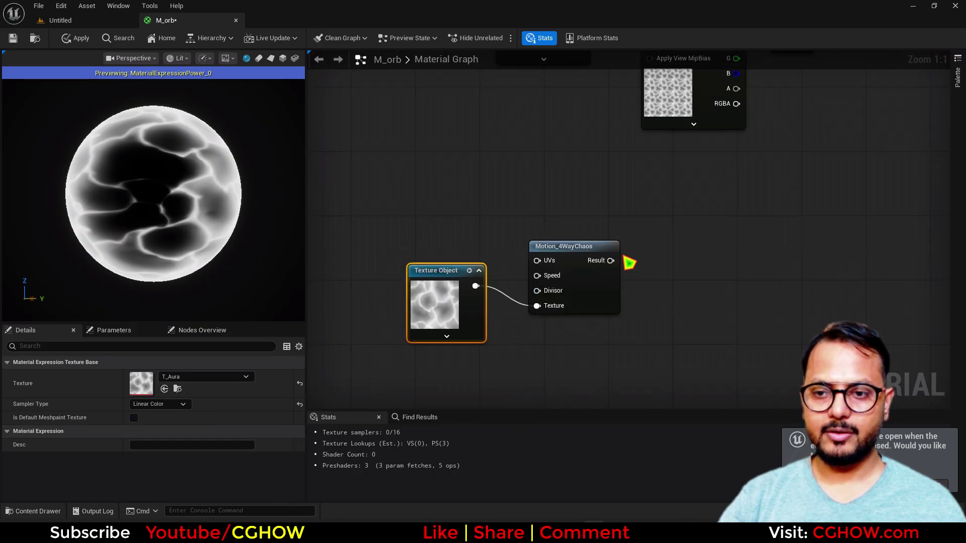
# - Preview the Motion_4WayChaos node, move the Texture Object below it, and examine the animated result on the sphere
pyautogui.rightClick(599, 252)
pyautogui.click(623, 280)
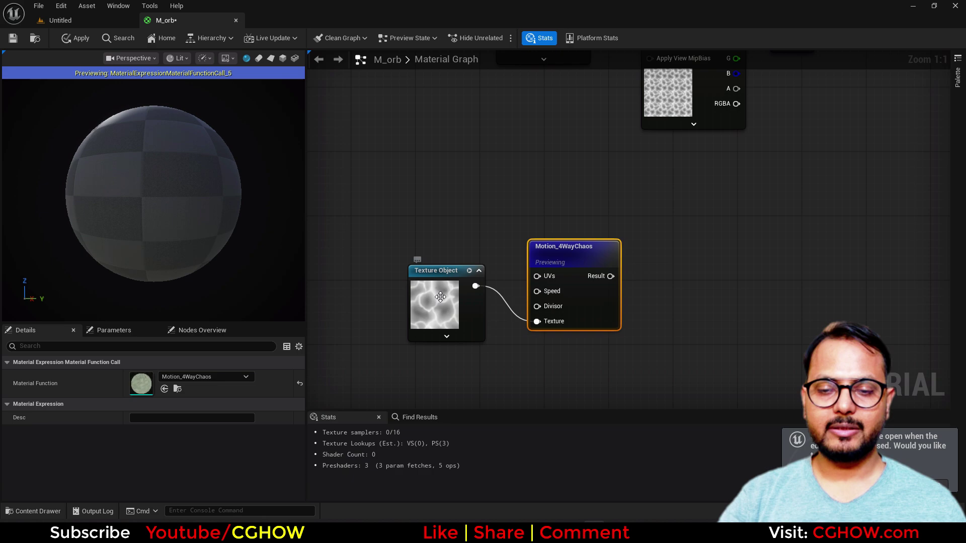
pyautogui.moveTo(441, 297); pyautogui.dragTo(441, 345)
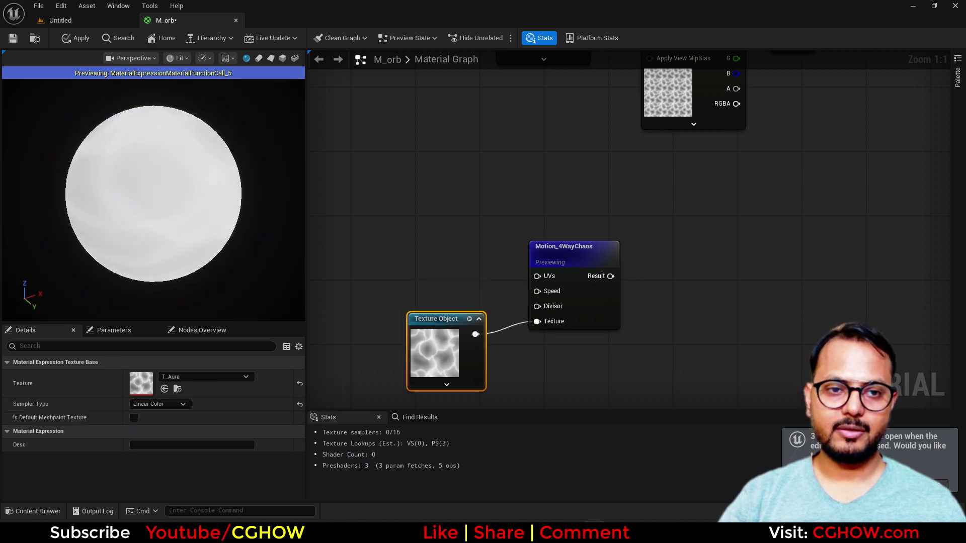
pyautogui.moveTo(171, 218); pyautogui.dragTo(189, 218)
# - Try a Power node on the Motion_4WayChaos result, preview it on the sphere, and delete the node
pyautogui.moveTo(642, 272); pyautogui.dragTo(612, 276, button='right')
pyautogui.press('e')
pyautogui.click(603, 249)
pyautogui.moveTo(583, 279); pyautogui.dragTo(612, 266)
pyautogui.click(649, 251)
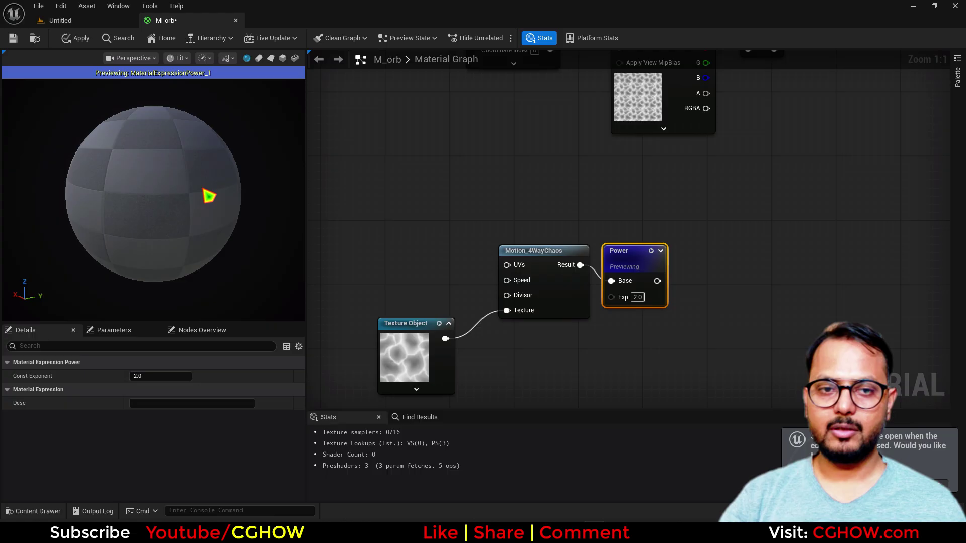
pyautogui.moveTo(171, 190); pyautogui.dragTo(105, 190)
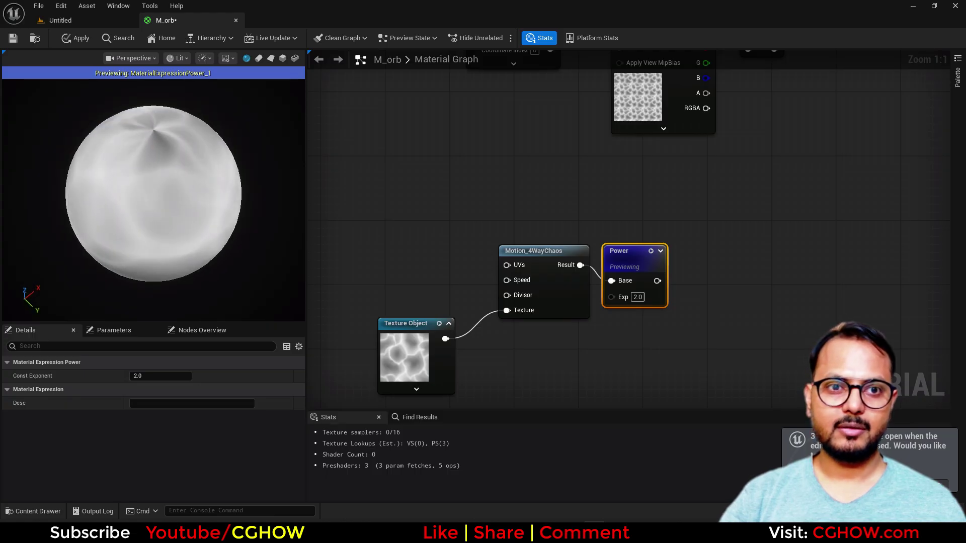
pyautogui.moveTo(559, 248); pyautogui.dragTo(539, 287, button='right')
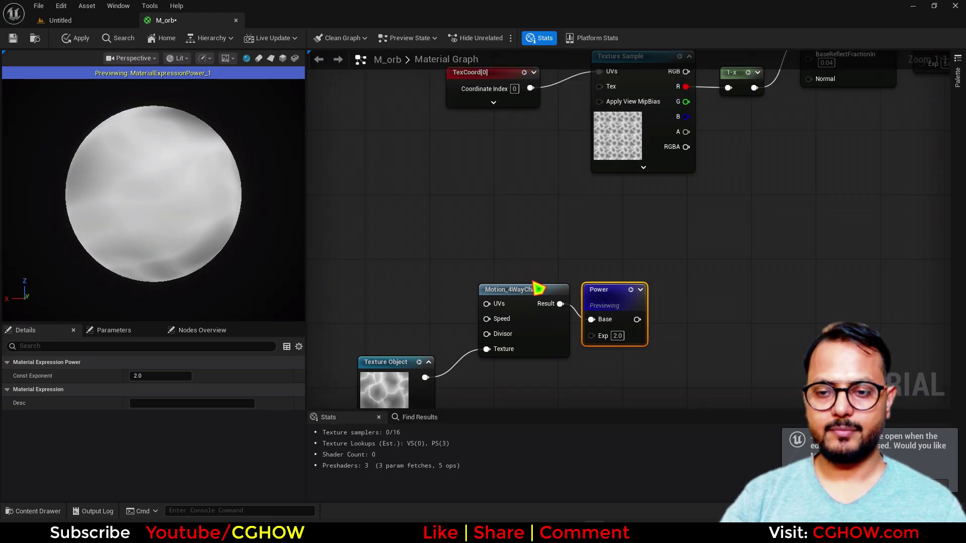
pyautogui.press('Delete')
# - Arrange the Texture Object and Motion_4WayChaos nodes below the TexCoord and connect the TexCoord to Motion_4WayChaos's UVs input
pyautogui.moveTo(399, 392); pyautogui.dragTo(406, 324)
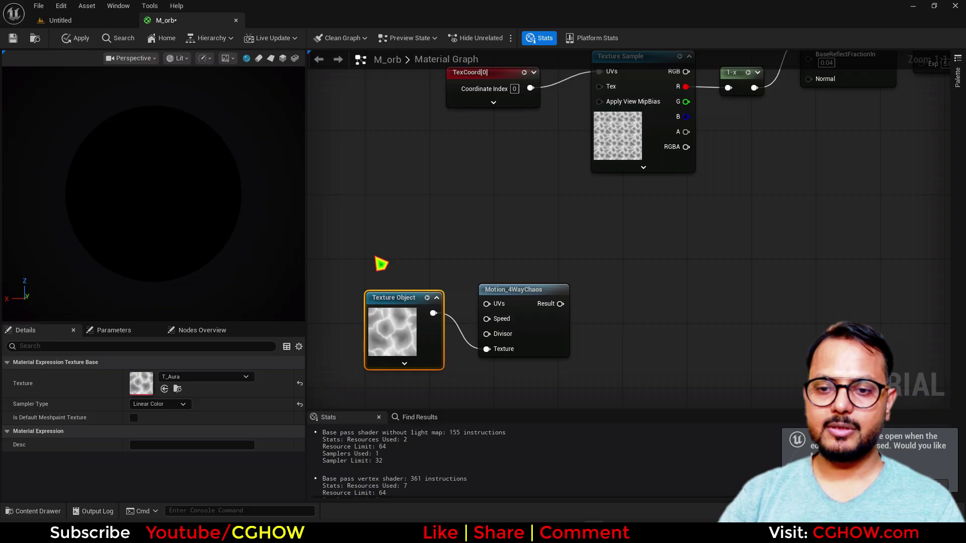
pyautogui.moveTo(379, 263); pyautogui.dragTo(549, 345)
pyautogui.moveTo(508, 300); pyautogui.dragTo(523, 222)
pyautogui.moveTo(523, 222); pyautogui.dragTo(534, 321, button='right')
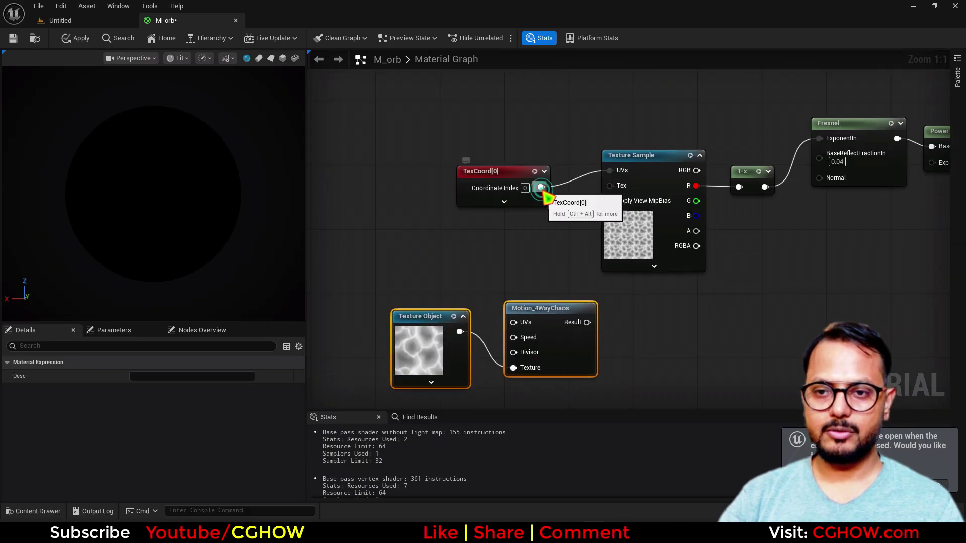
pyautogui.moveTo(542, 187); pyautogui.dragTo(514, 322)
pyautogui.moveTo(513, 195); pyautogui.dragTo(457, 196)
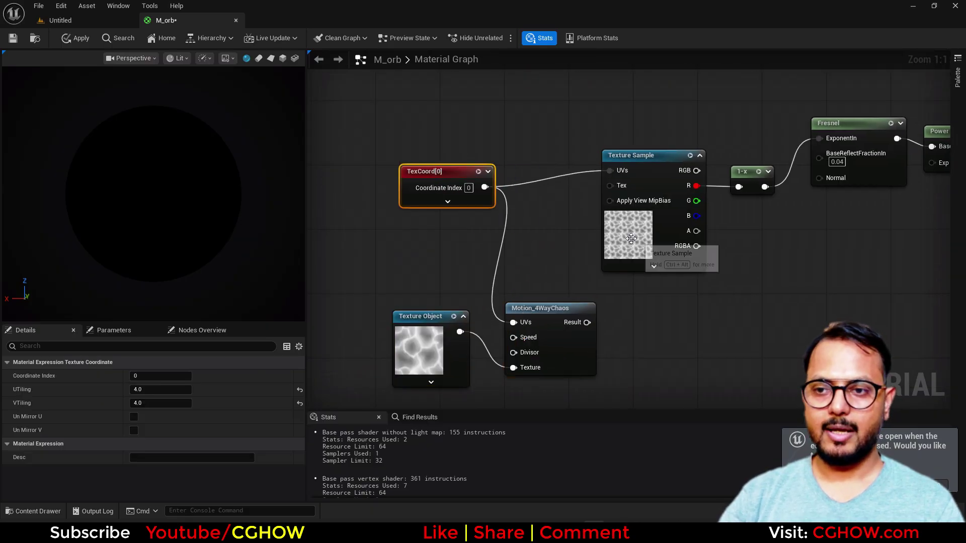
# - Replace the Texture Sample with an R-only Component Mask linking the Motion_4WayChaos result to the One Minus node
pyautogui.click(702, 259)
pyautogui.press('Delete')
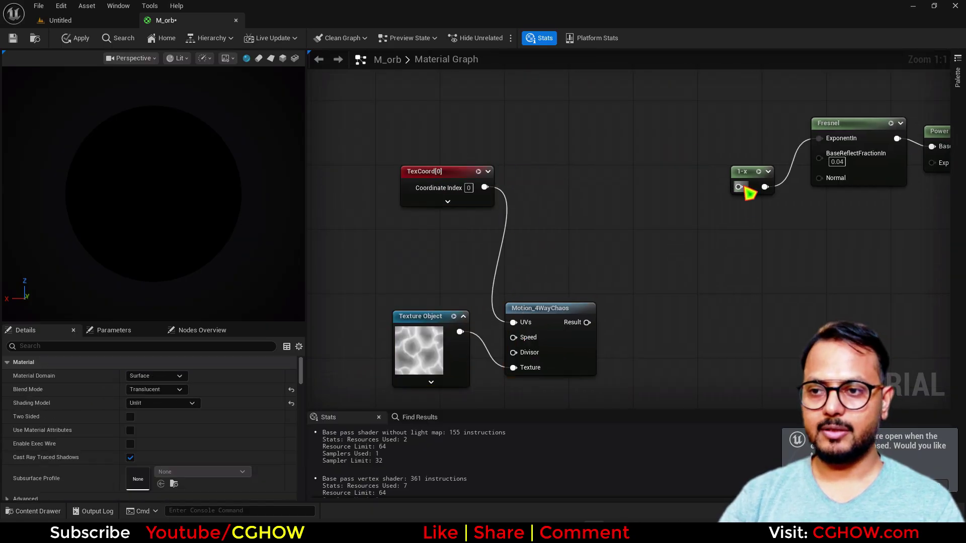
pyautogui.hotkey('shift', 'c')
pyautogui.click(612, 294)
pyautogui.moveTo(587, 323); pyautogui.dragTo(739, 187)
pyautogui.click(137, 389)
# - Preview the Power node after the Fresnel and examine the moving pattern around the sphere
pyautogui.moveTo(768, 292); pyautogui.dragTo(642, 289, button='right')
pyautogui.click(779, 147)
pyautogui.scroll(-1, 735, 273)
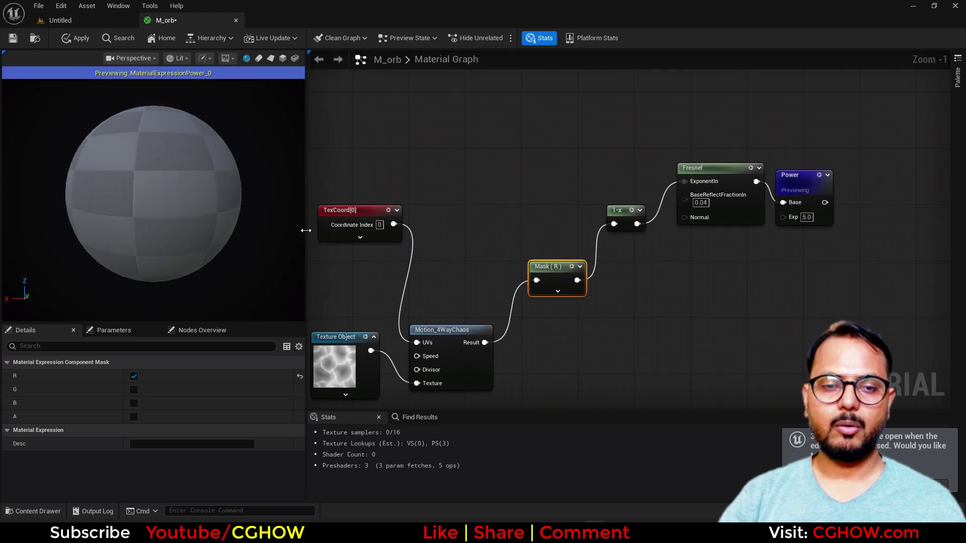
pyautogui.moveTo(192, 220); pyautogui.dragTo(141, 221)
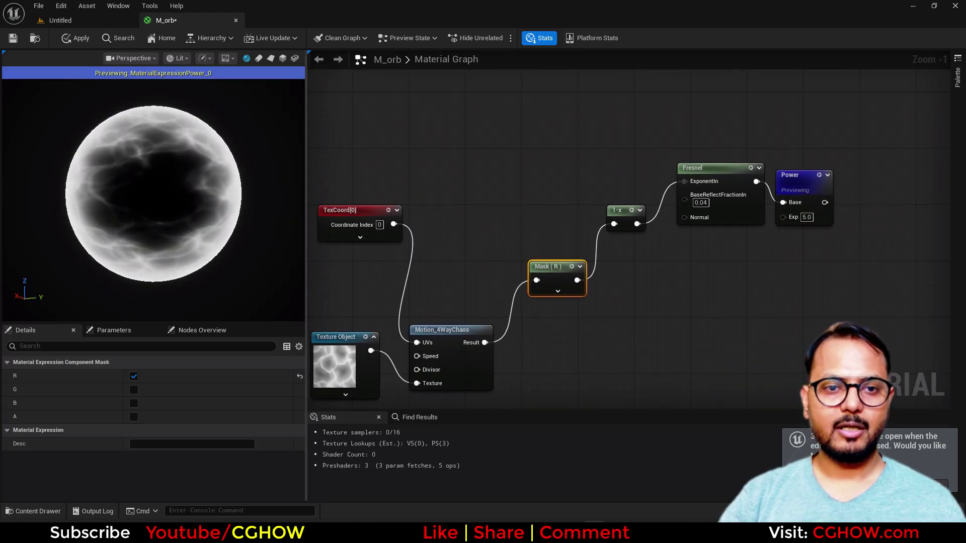
# - Set the TexCoord's UTiling to 2, change its VTiling, and move Motion_4WayChaos up beside the Texture Object
pyautogui.moveTo(372, 298); pyautogui.dragTo(460, 289, button='right')
pyautogui.click(448, 218)
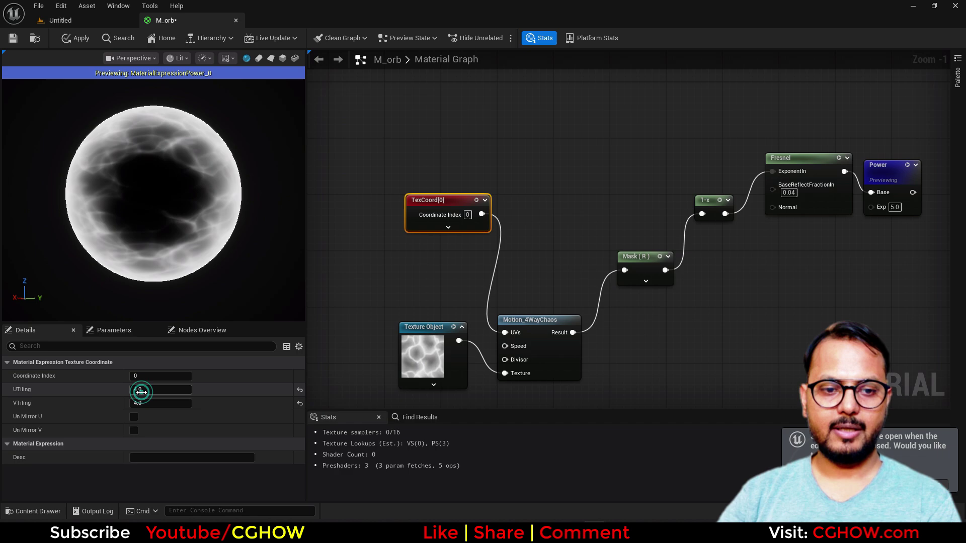
pyautogui.click(140, 390)
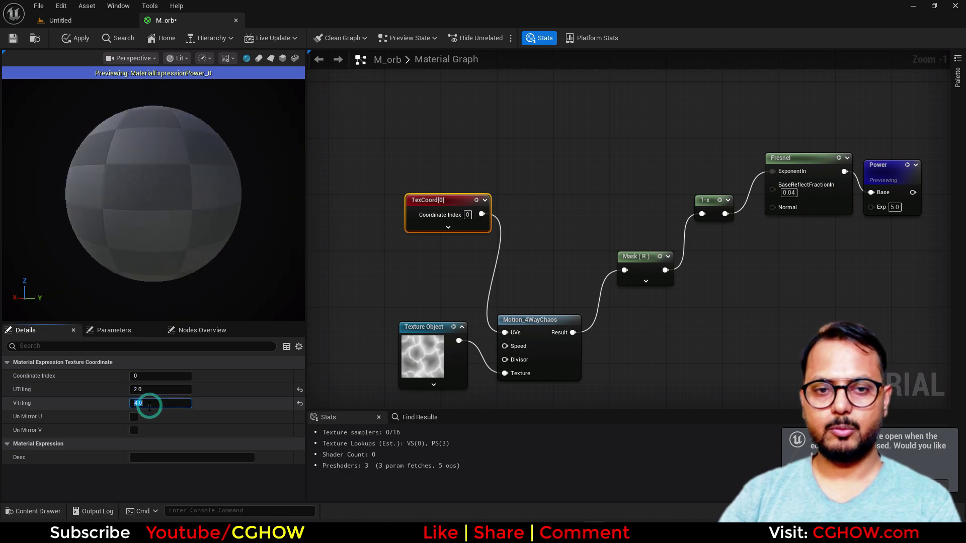
pyautogui.moveTo(531, 359); pyautogui.dragTo(536, 329)
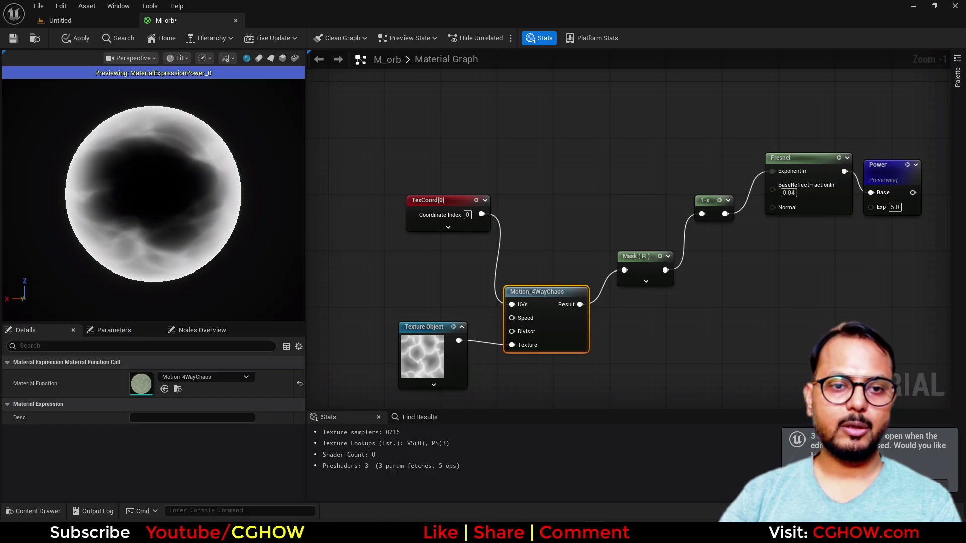
# - Set the Power node's exponent to 3 and move the M_orb output node farther away to make room
pyautogui.moveTo(757, 231); pyautogui.dragTo(749, 235, button='right')
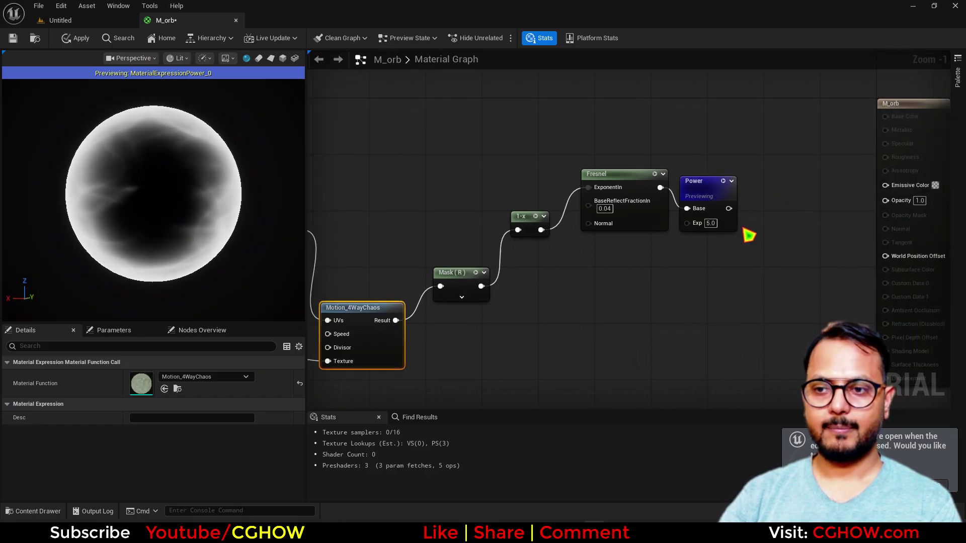
pyautogui.moveTo(707, 267); pyautogui.dragTo(493, 298, button='right')
pyautogui.moveTo(728, 167); pyautogui.dragTo(801, 155)
pyautogui.moveTo(516, 292); pyautogui.dragTo(562, 260, button='right')
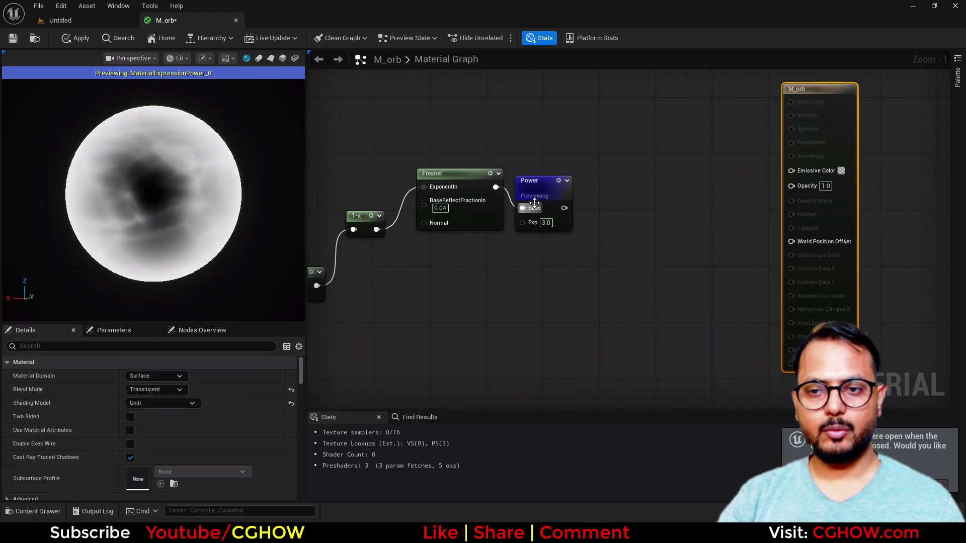
# - Duplicate the Power node, connect the Fresnel output to the copy's Base, and set its exponent to 10
pyautogui.click(536, 212)
pyautogui.hotkey('ctrl', 'w')
pyautogui.moveTo(496, 187); pyautogui.dragTo(536, 279)
pyautogui.click(563, 295)
pyautogui.write('10')
pyautogui.press('Return')
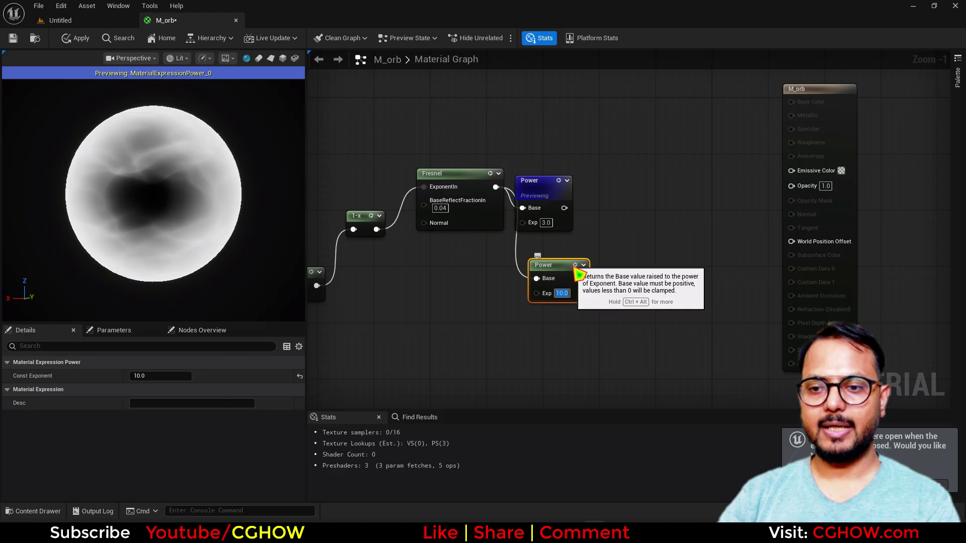
# - Preview the second Power node and set its exponent to 20
pyautogui.click(540, 276)
pyautogui.press('space')
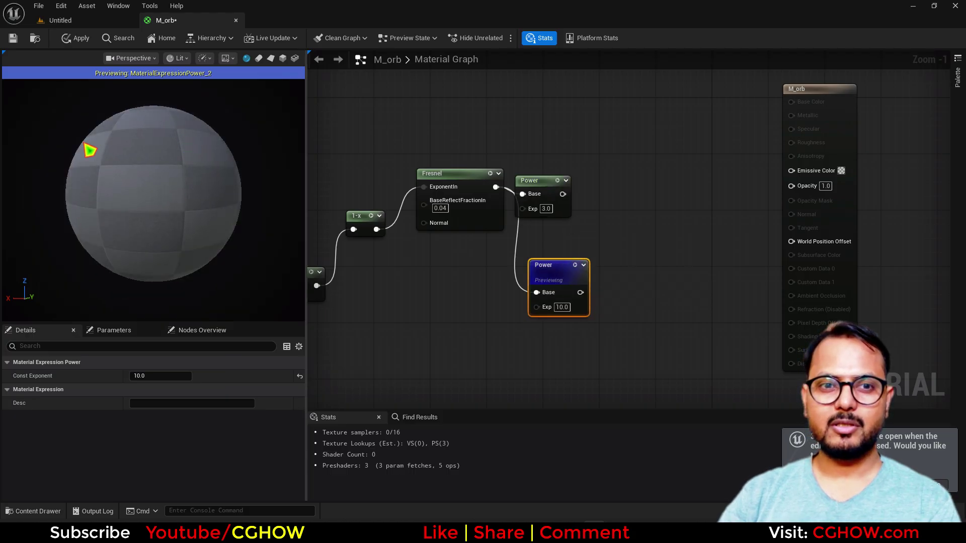
pyautogui.click(560, 308)
pyautogui.write('20')
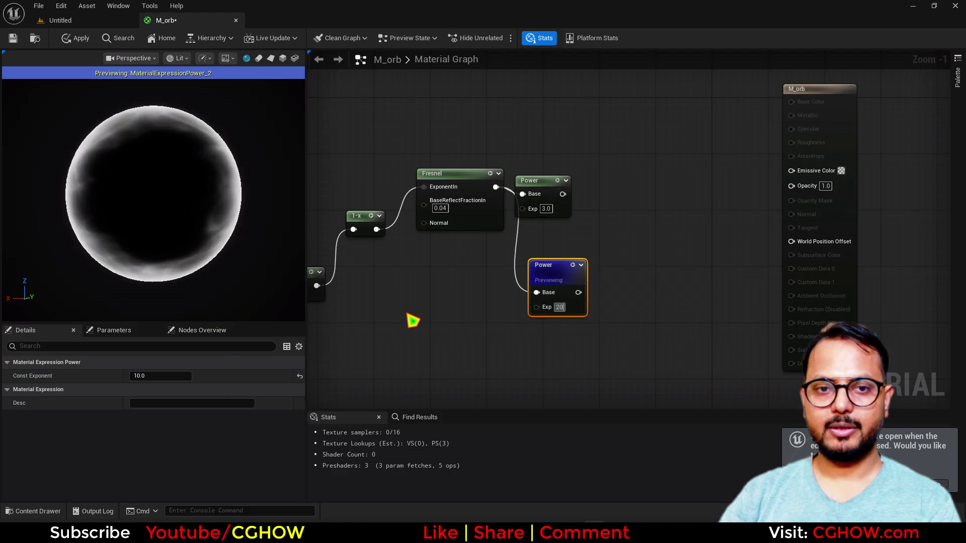
pyautogui.press('Return')
# - Add a Multiply node after the second Power node, set its B value to 20, and preview it
pyautogui.click(608, 291)
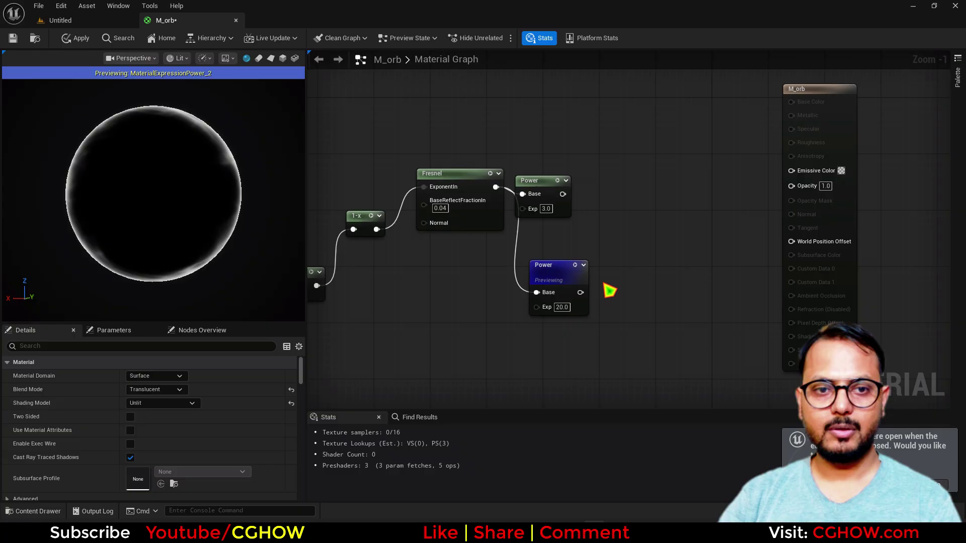
pyautogui.click(608, 290)
pyautogui.moveTo(580, 293); pyautogui.dragTo(607, 292)
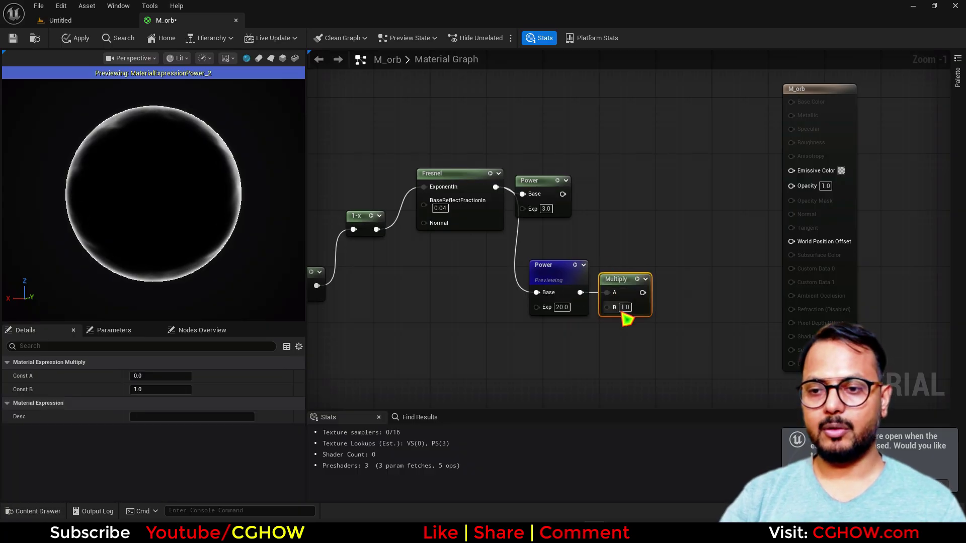
pyautogui.write('20')
pyautogui.press('Return')
pyautogui.click(637, 279)
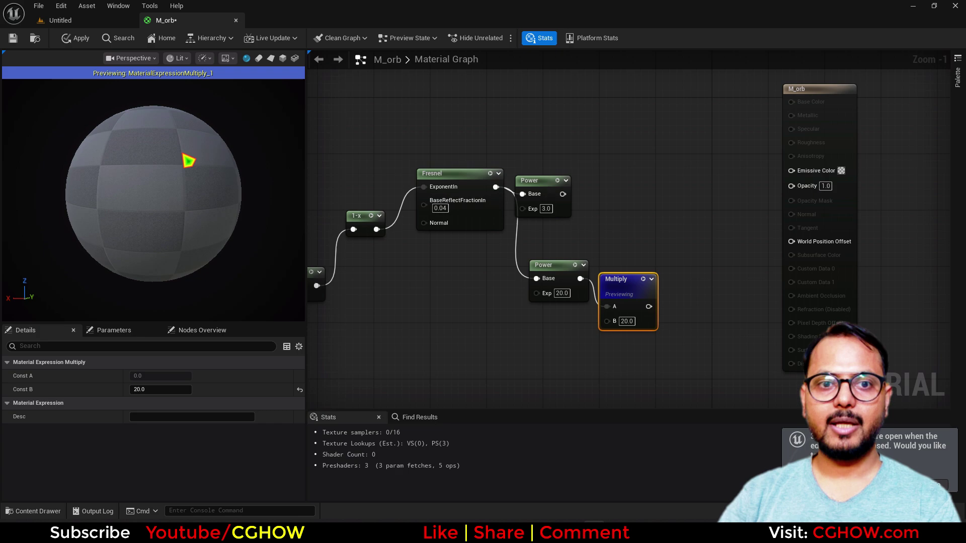
# - Combine the first Power output and the Multiply output with an Add node, and preview the sum
pyautogui.moveTo(674, 212); pyautogui.dragTo(624, 239, button='right')
pyautogui.press('a')
pyautogui.click(603, 206)
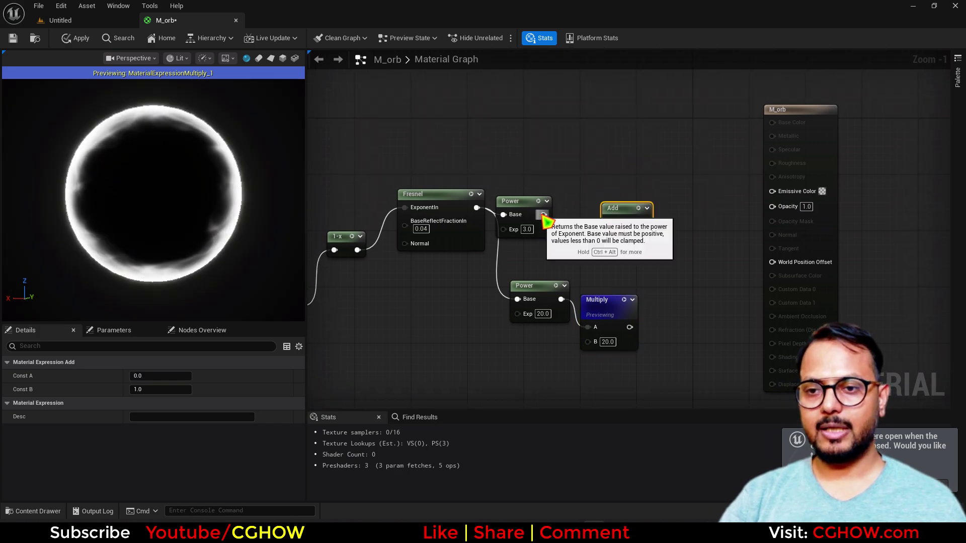
pyautogui.moveTo(543, 215); pyautogui.dragTo(609, 222)
pyautogui.moveTo(628, 327); pyautogui.dragTo(610, 236)
pyautogui.press('space')
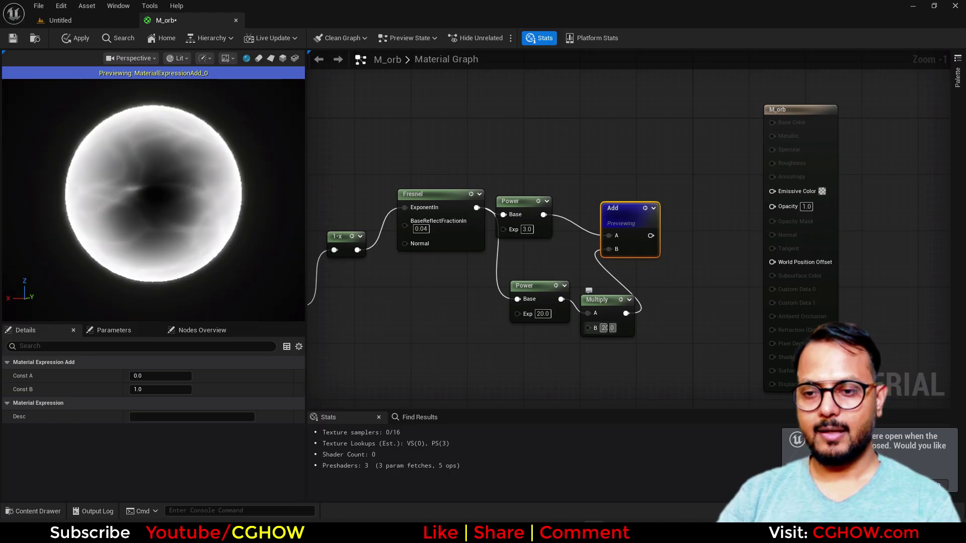
# - Insert a Multiply node with B set to 36 between the first Power node and the Add node
pyautogui.moveTo(619, 221); pyautogui.dragTo(703, 213)
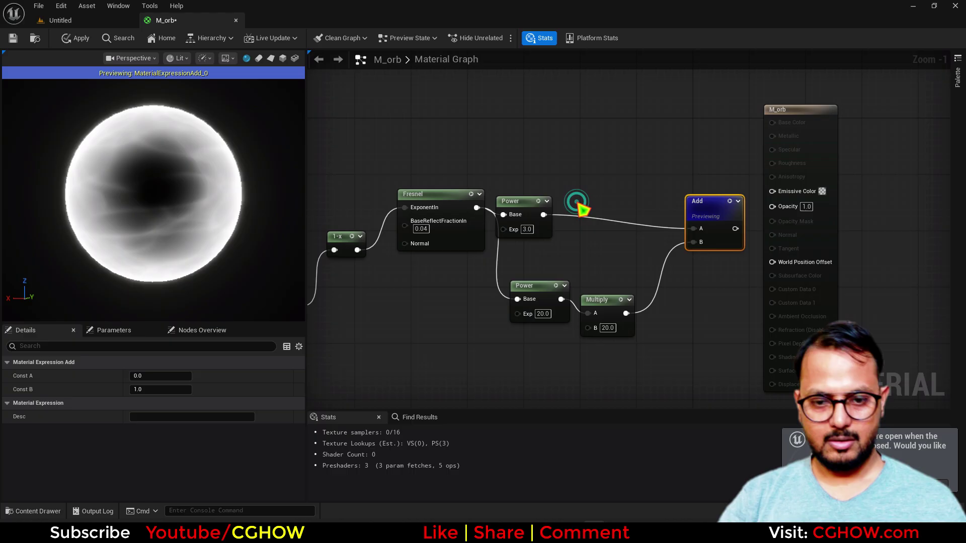
pyautogui.click(577, 203)
pyautogui.press('m')
pyautogui.click(573, 198)
pyautogui.moveTo(537, 221); pyautogui.dragTo(696, 229)
pyautogui.click(598, 229)
pyautogui.write('36')
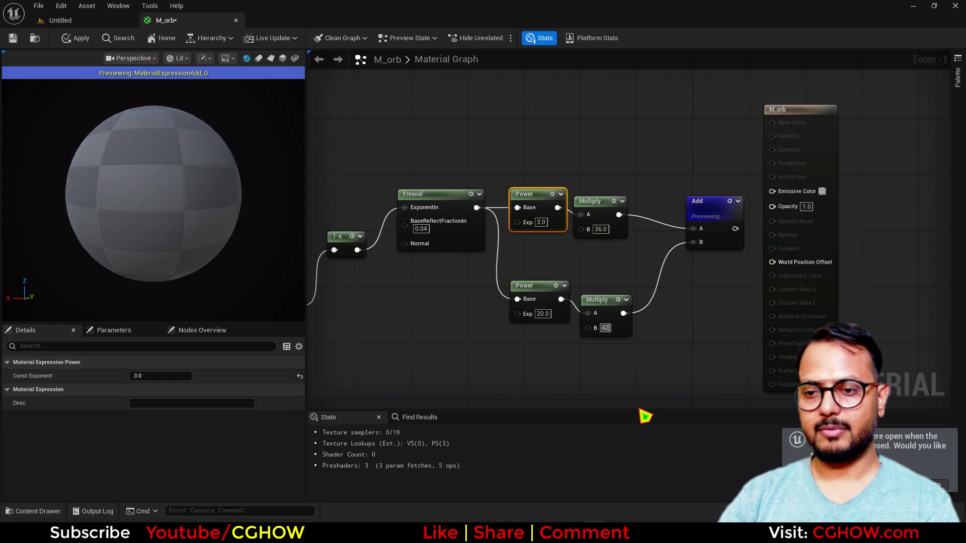
# - Set the lower Multiply's B to 10 and the upper Multiply's B to 0.5, and check the preview sphere
pyautogui.moveTo(649, 361); pyautogui.dragTo(555, 386, button='right')
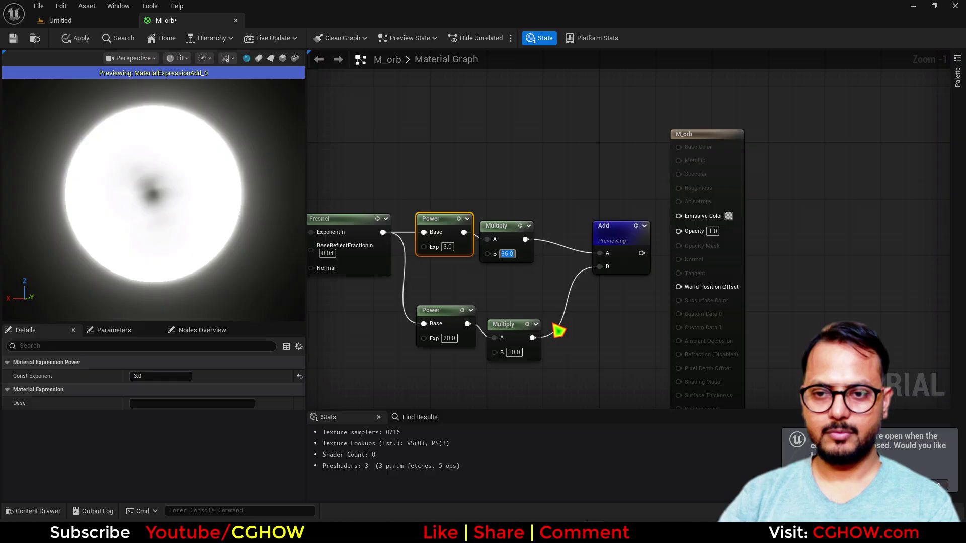
pyautogui.write('.5')
pyautogui.press('Return')
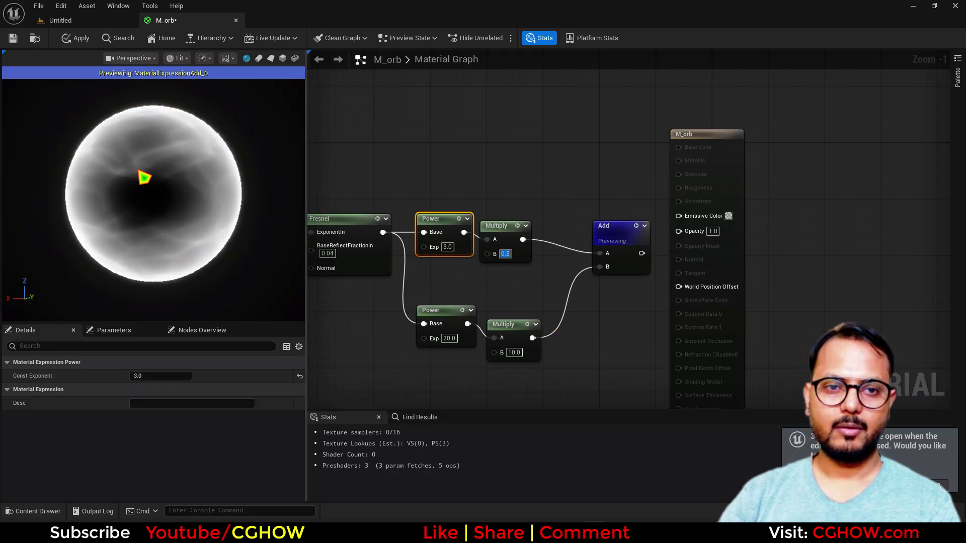
pyautogui.moveTo(221, 222); pyautogui.dragTo(138, 221)
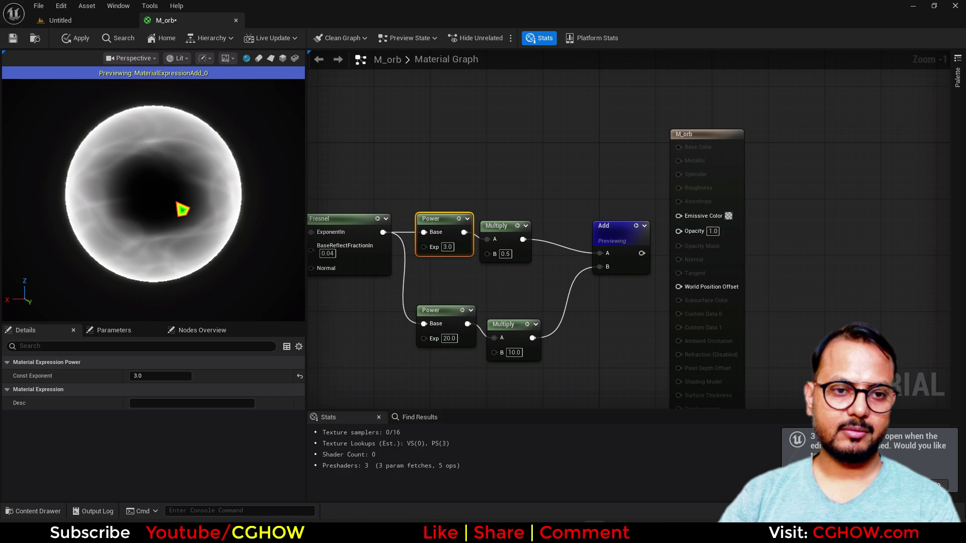
# - Move the M_orb output node farther from the Add node to free space in the graph
pyautogui.moveTo(526, 277); pyautogui.dragTo(393, 293, button='right')
pyautogui.moveTo(599, 188); pyautogui.dragTo(760, 164)
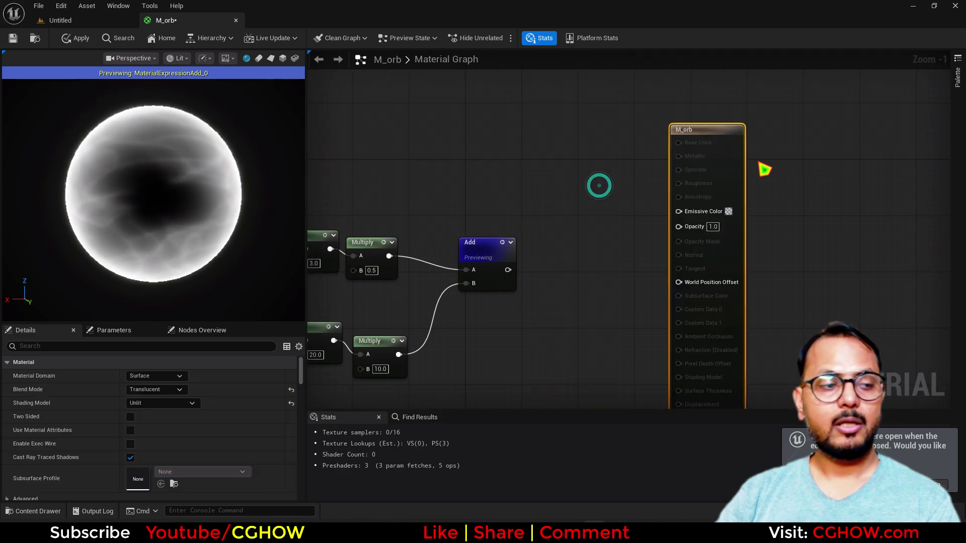
pyautogui.rightClick(523, 134)
pyautogui.moveTo(491, 343); pyautogui.dragTo(654, 184, button='right')
pyautogui.scroll(-2, 535, 308)
pyautogui.moveTo(486, 305); pyautogui.dragTo(669, 267, button='right')
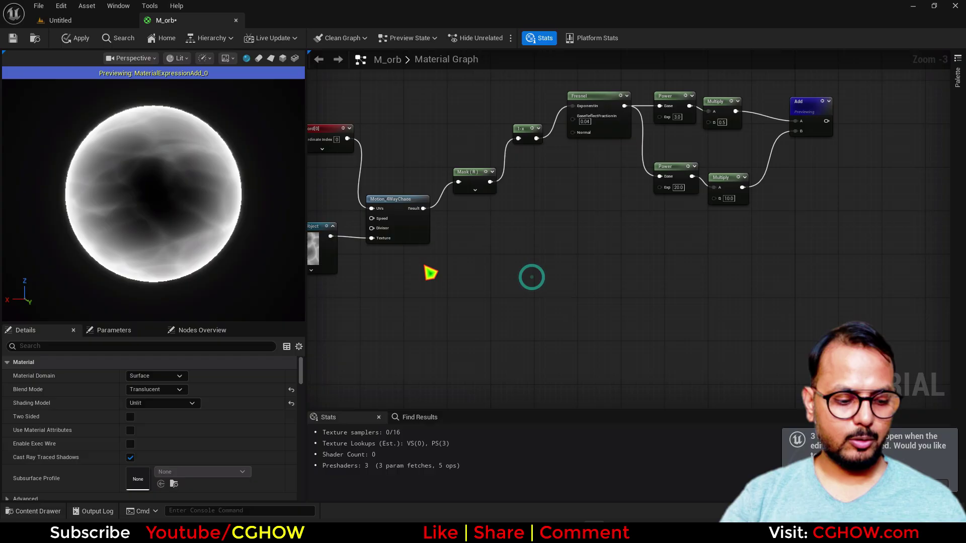
# - Add a 3ColorBlend node, drive its Alpha with the Add node's output, and preview the blend
pyautogui.moveTo(696, 166); pyautogui.dragTo(437, 243, button='right')
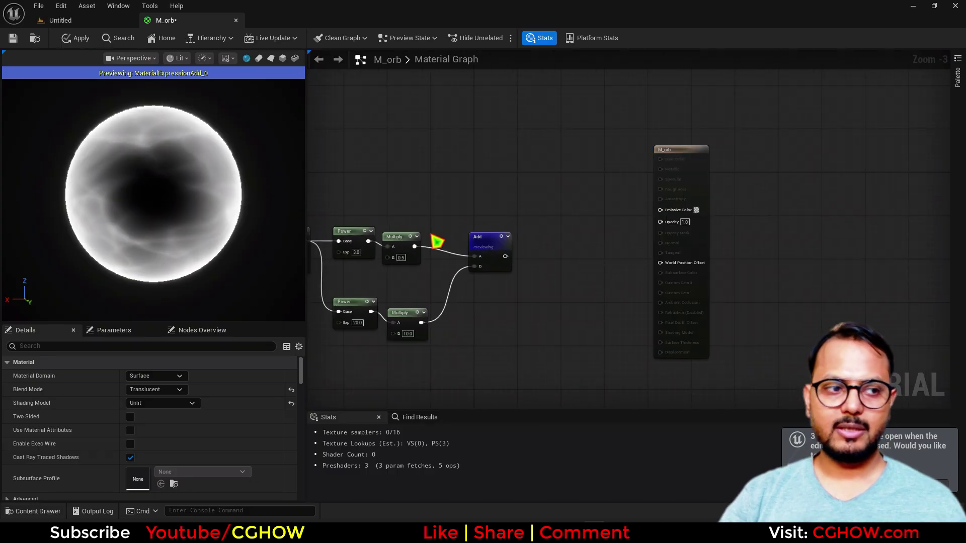
pyautogui.rightClick(487, 110)
pyautogui.click(409, 143)
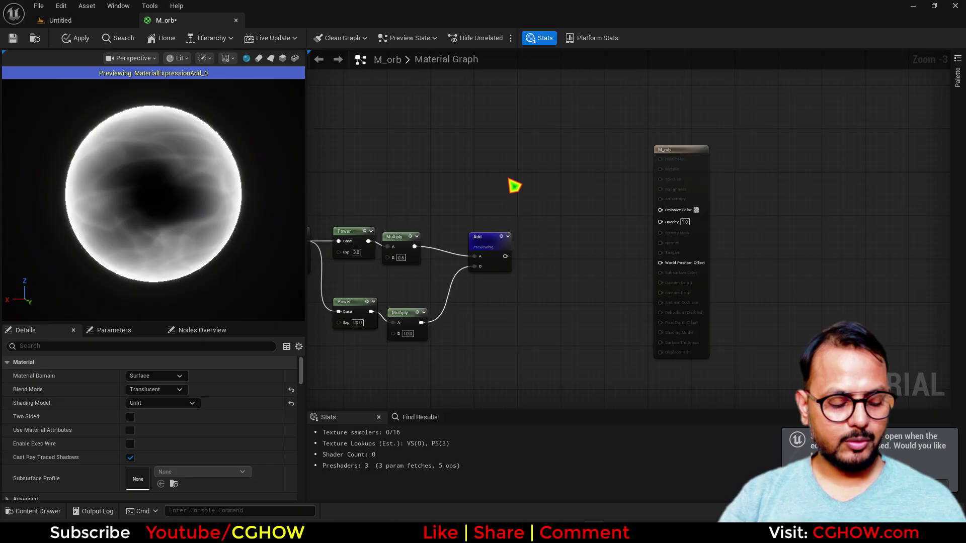
pyautogui.rightClick(513, 162)
pyautogui.write('3color')
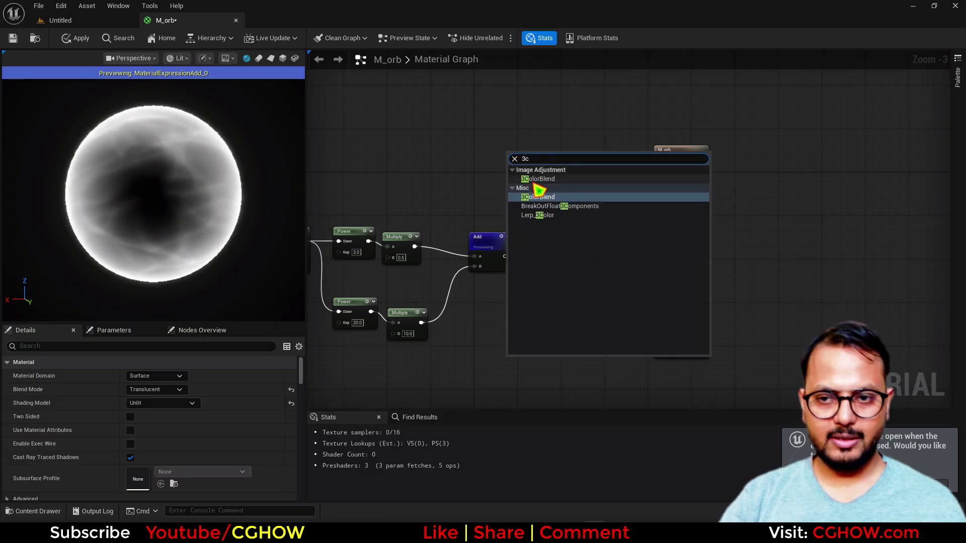
pyautogui.click(548, 198)
pyautogui.moveTo(506, 256); pyautogui.dragTo(513, 200)
pyautogui.rightClick(535, 160)
pyautogui.click(568, 190)
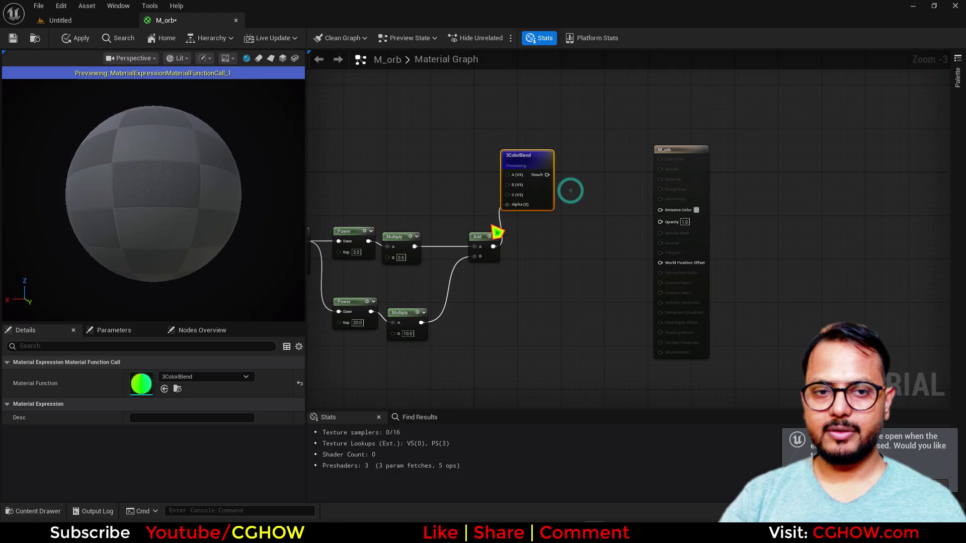
# - Create a Constant node with value 0, connect it to the 3ColorBlend's A input, and place it above the blend node
pyautogui.moveTo(473, 290); pyautogui.dragTo(474, 344, button='right')
pyautogui.scroll(3, 524, 303)
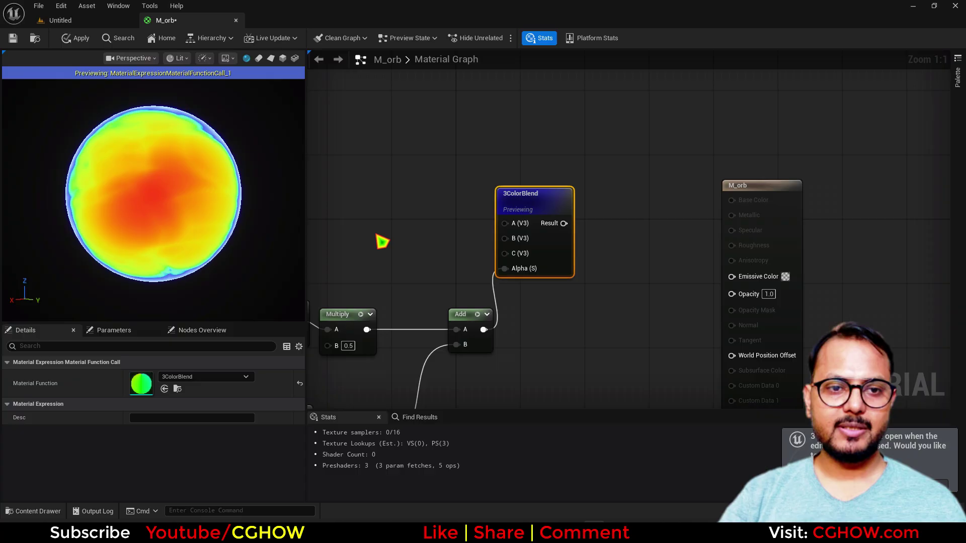
pyautogui.moveTo(383, 242); pyautogui.dragTo(417, 225, button='right')
pyautogui.click(421, 199)
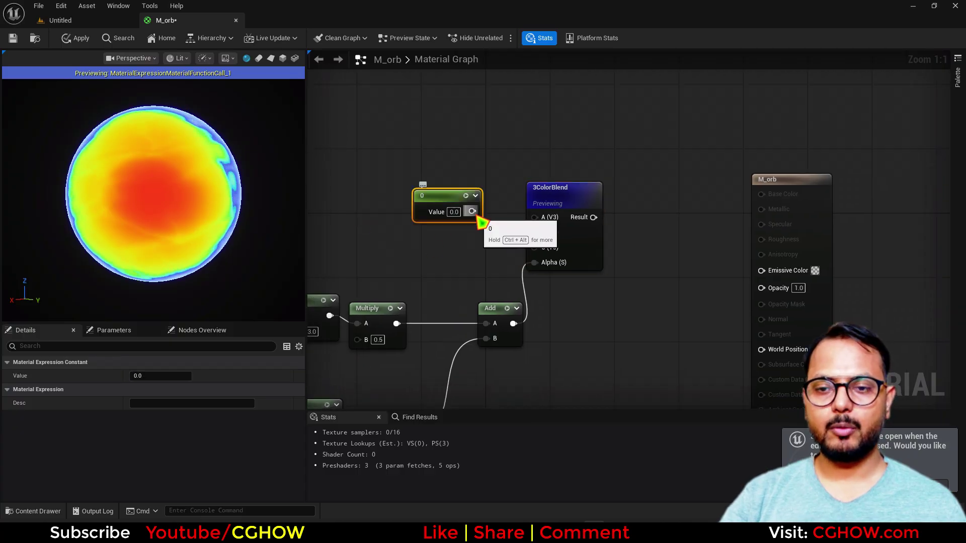
pyautogui.moveTo(473, 212); pyautogui.dragTo(539, 225)
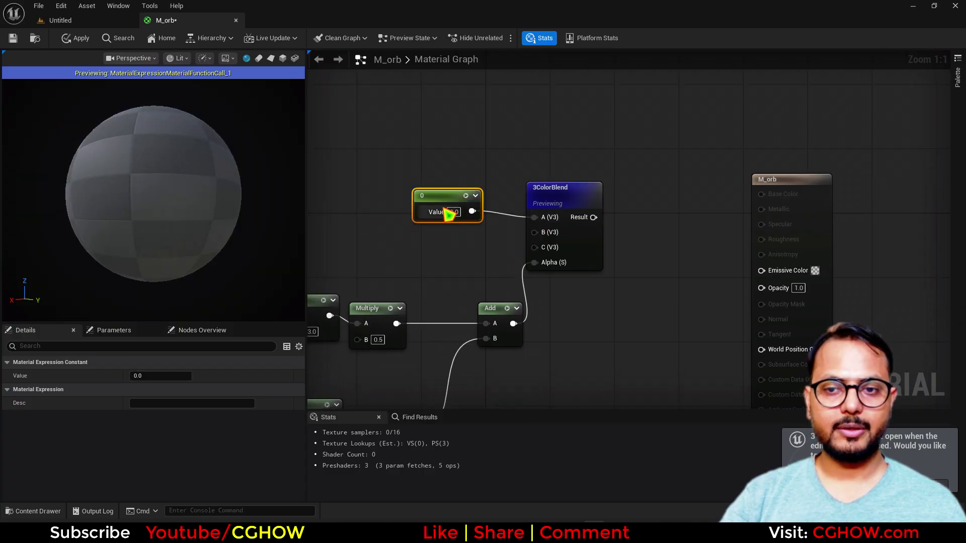
pyautogui.moveTo(448, 210); pyautogui.dragTo(449, 194)
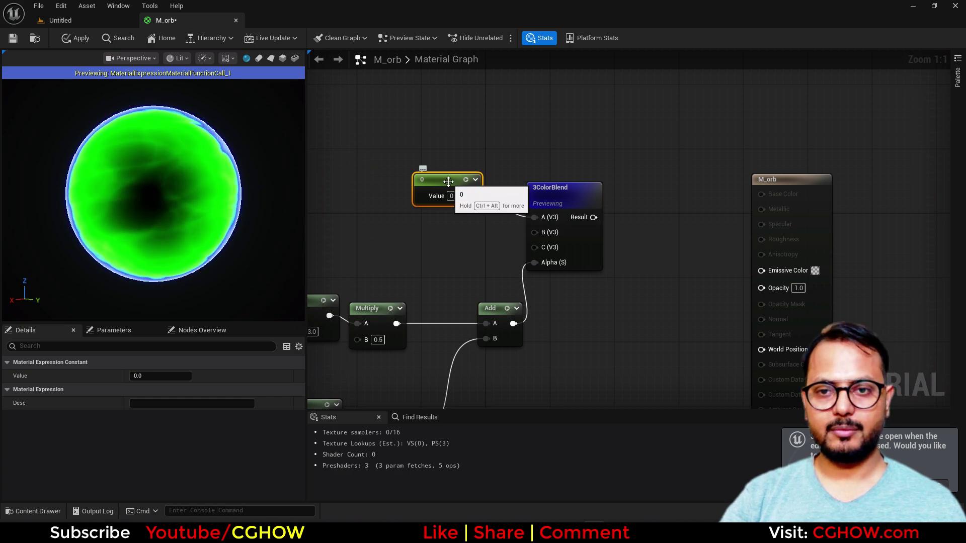
pyautogui.moveTo(450, 202); pyautogui.dragTo(442, 153)
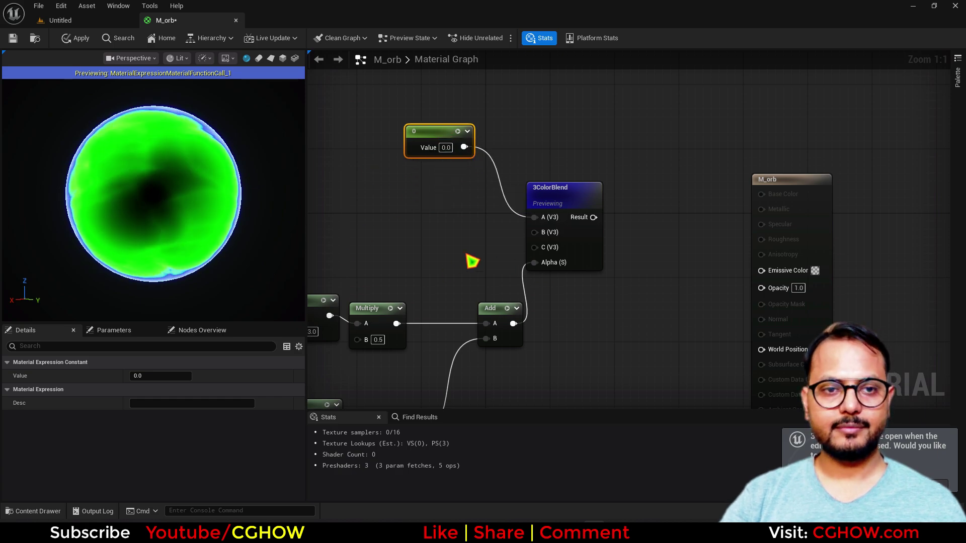
# - Create a blue Constant3Vector (0, 0.135, 1), connect it to the 3ColorBlend's C input, and move it away from the blend node
pyautogui.click(427, 235)
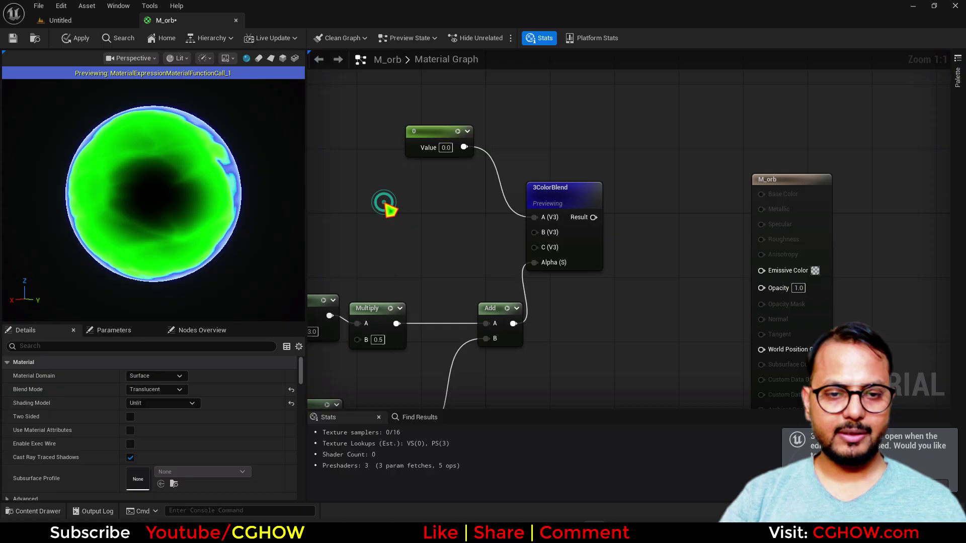
pyautogui.click(385, 204)
pyautogui.doubleClick(405, 260)
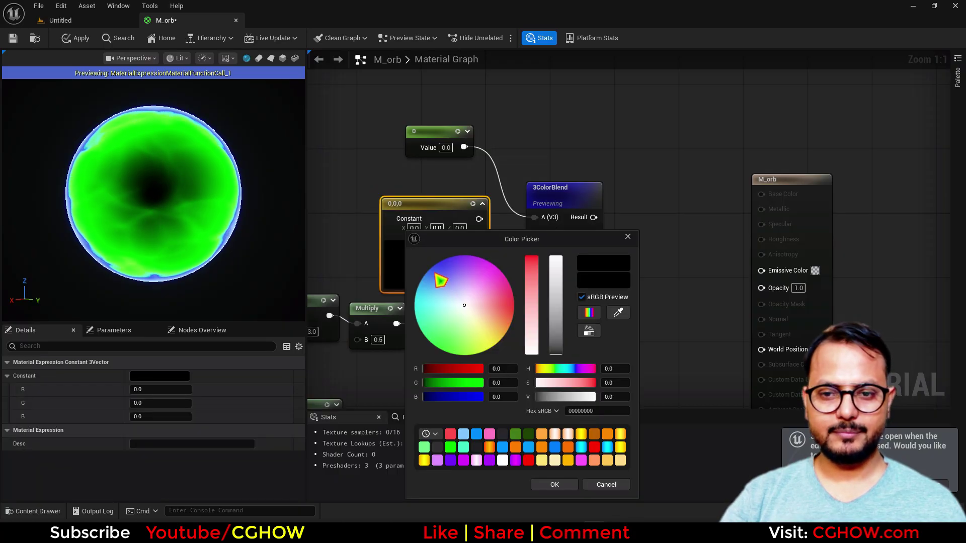
pyautogui.click(433, 266)
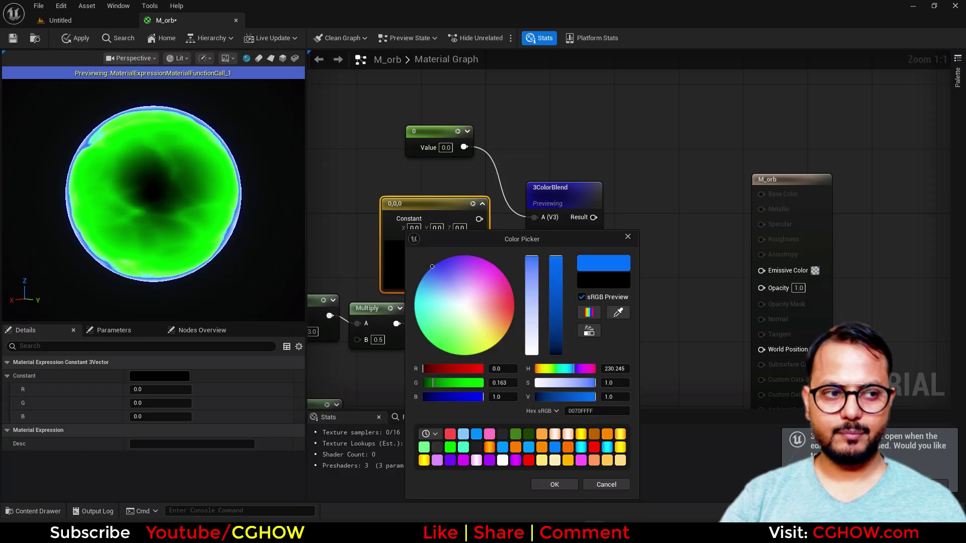
pyautogui.click(553, 485)
pyautogui.moveTo(496, 219); pyautogui.dragTo(536, 247)
pyautogui.moveTo(418, 255); pyautogui.dragTo(330, 263)
# - Create a purple Constant3Vector (0.397, 0, 1), connect it to the 3ColorBlend's B input, and move the 0 constant clear of it
pyautogui.moveTo(363, 208); pyautogui.dragTo(411, 293, button='right')
pyautogui.press('3')
pyautogui.click(340, 193)
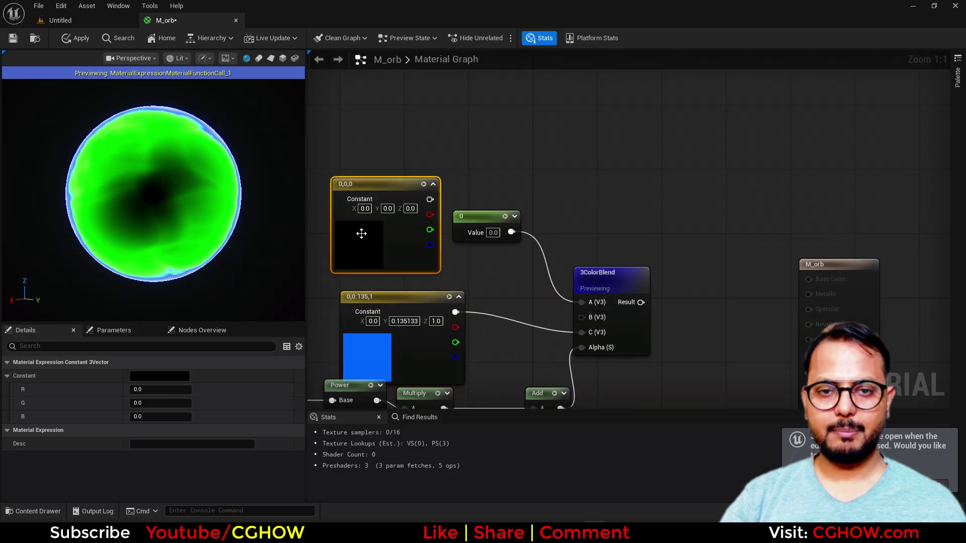
pyautogui.doubleClick(361, 232)
pyautogui.moveTo(438, 285); pyautogui.dragTo(416, 255)
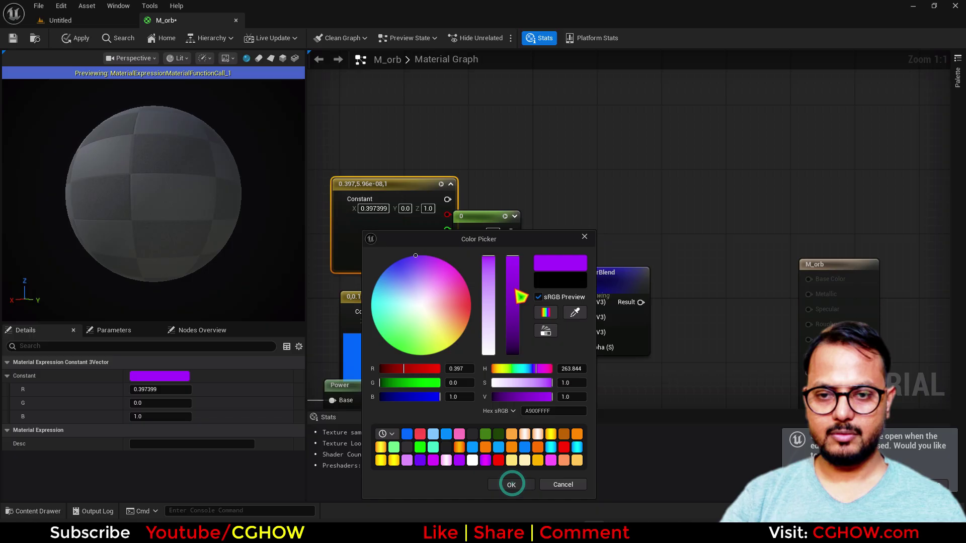
pyautogui.click(512, 484)
pyautogui.moveTo(447, 199); pyautogui.dragTo(573, 292)
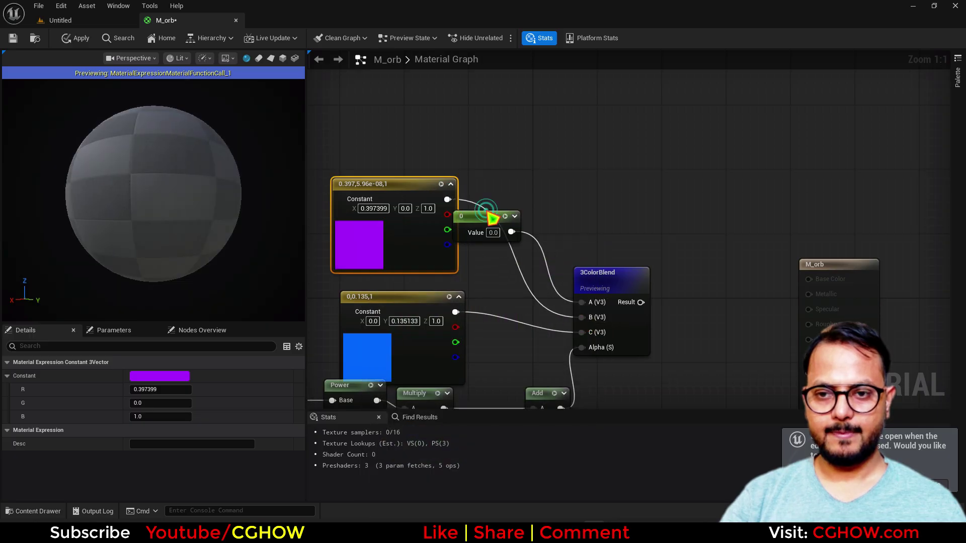
pyautogui.moveTo(487, 212); pyautogui.dragTo(557, 179)
# - Set the lower Multiply's B to 2 to soften the rim glow
pyautogui.moveTo(621, 322); pyautogui.dragTo(596, 275, button='right')
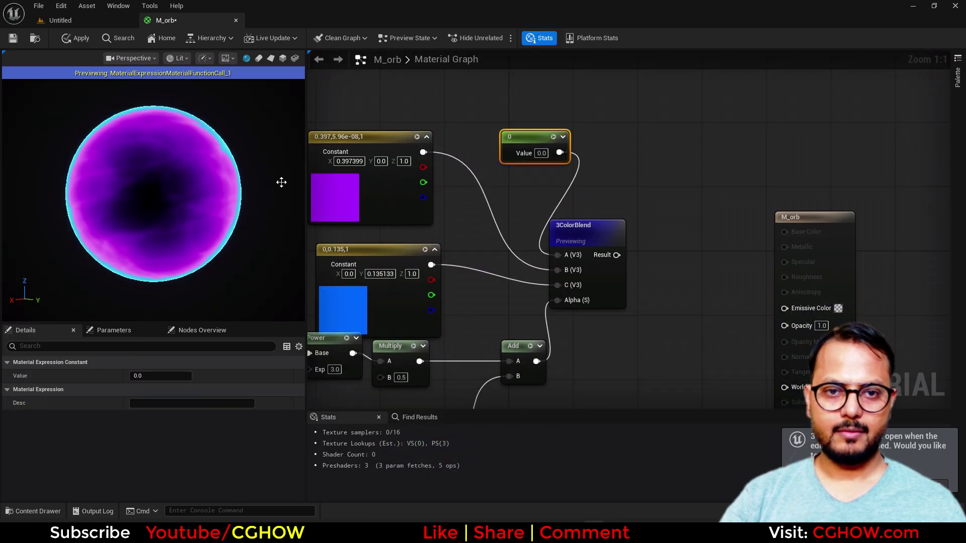
pyautogui.moveTo(477, 318); pyautogui.dragTo(497, 221, button='right')
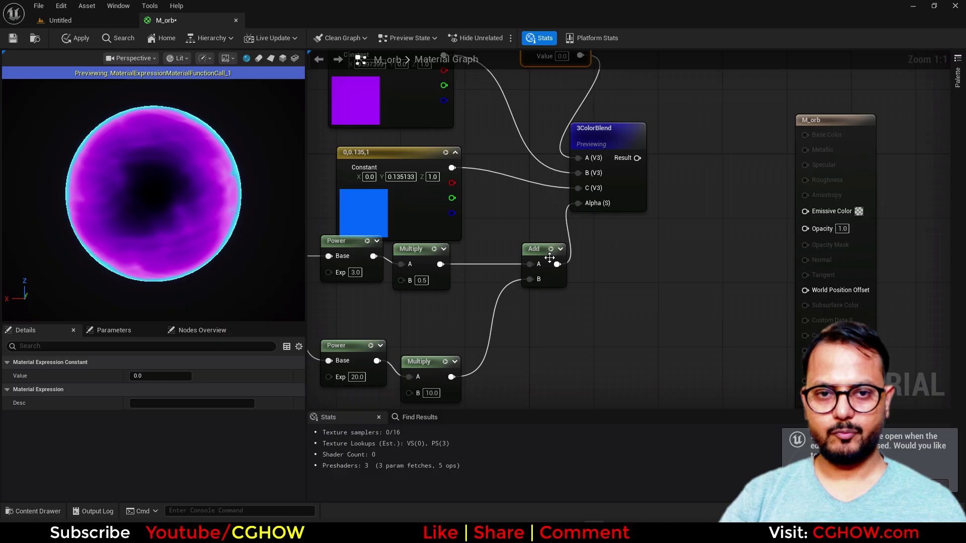
pyautogui.click(436, 394)
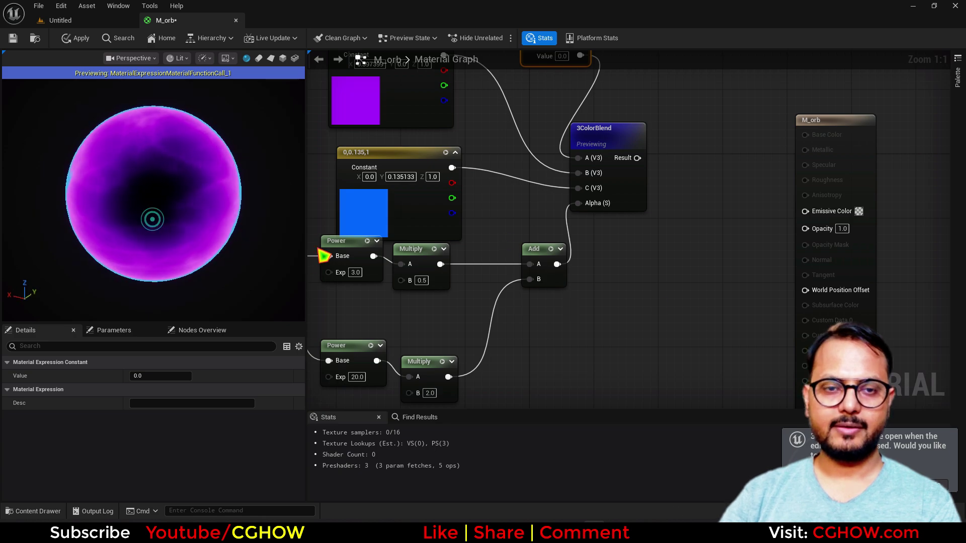
# - Add a Color Ramp node fed by the Add node's output and preview the ramp
pyautogui.moveTo(613, 267); pyautogui.dragTo(561, 210, button='right')
pyautogui.rightClick(558, 207)
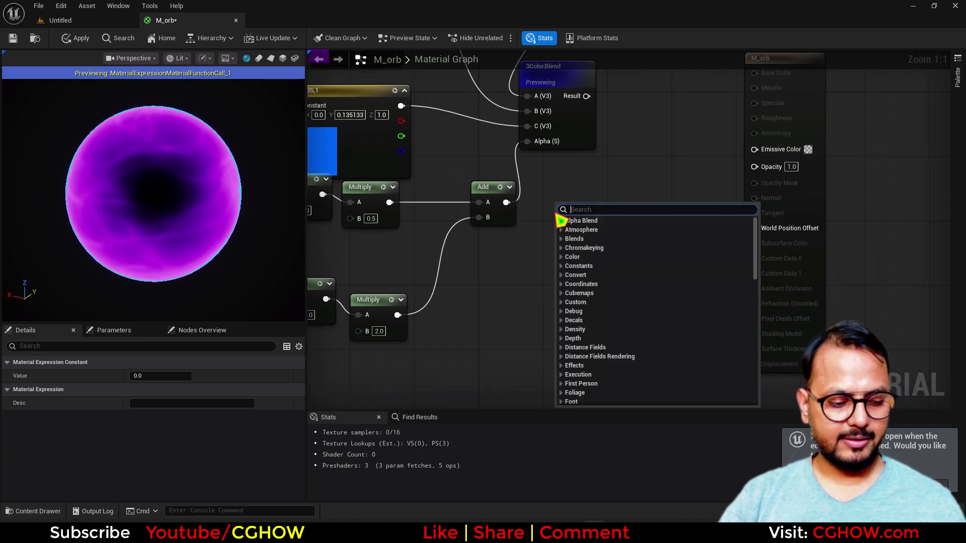
pyautogui.write('ramp')
pyautogui.click(585, 229)
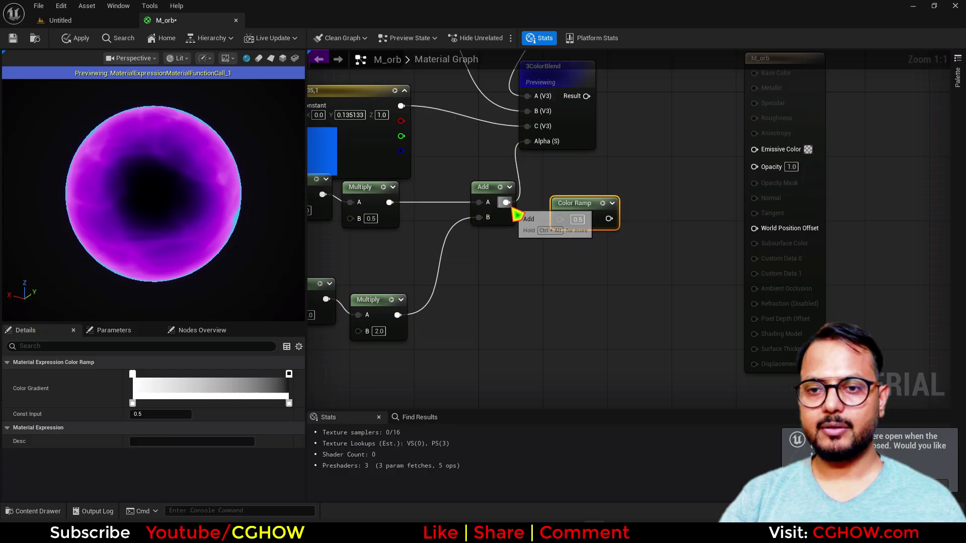
pyautogui.moveTo(511, 207); pyautogui.dragTo(562, 219)
pyautogui.moveTo(575, 270); pyautogui.dragTo(591, 354, button='right')
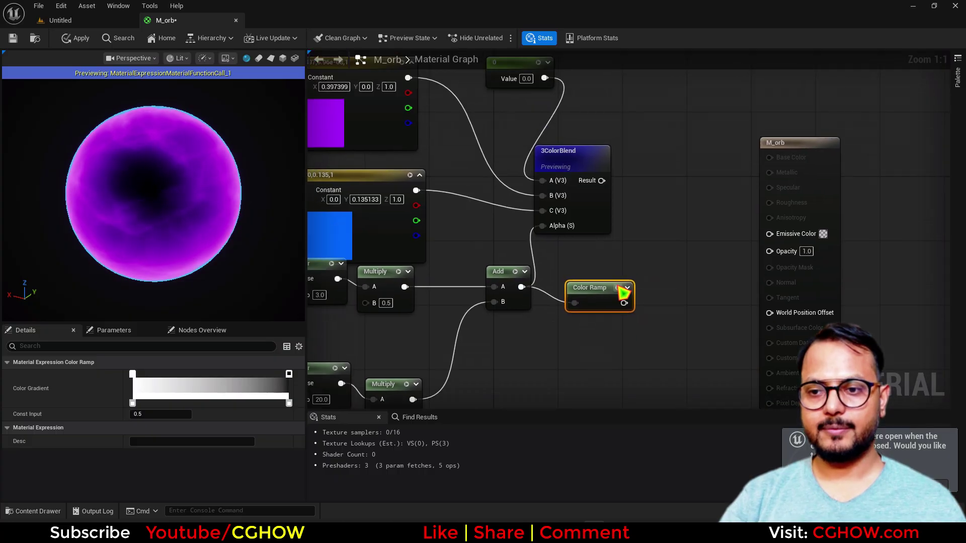
pyautogui.press('space')
pyautogui.moveTo(539, 339); pyautogui.dragTo(511, 321, button='right')
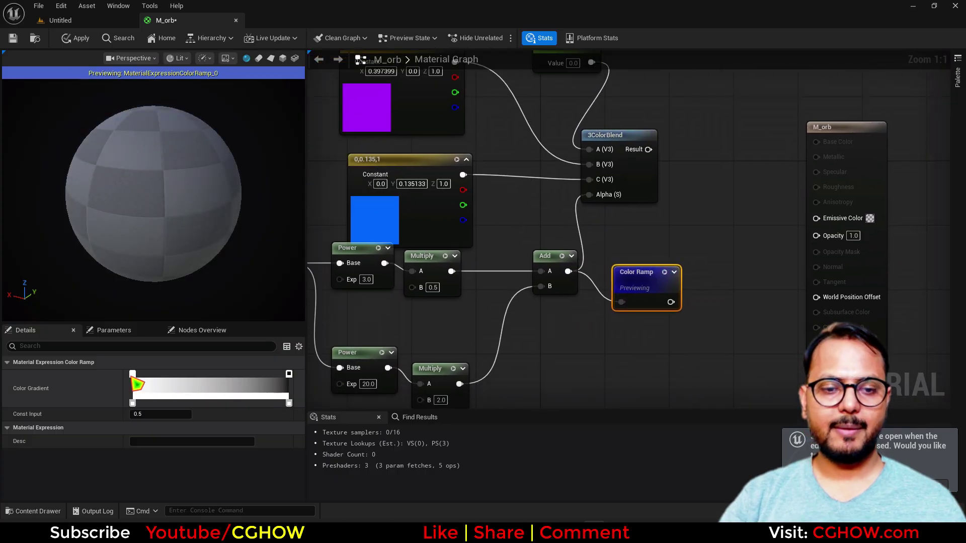
# - Set the color ramp's start stop to black and its end stop to bright blue
pyautogui.click(133, 376)
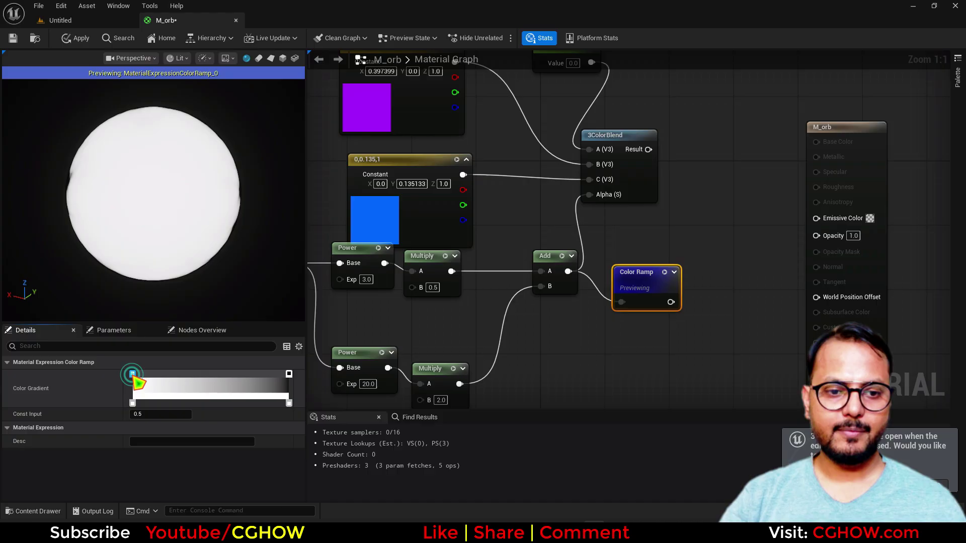
pyautogui.doubleClick(133, 375)
pyautogui.moveTo(283, 322); pyautogui.dragTo(284, 355)
pyautogui.click(286, 485)
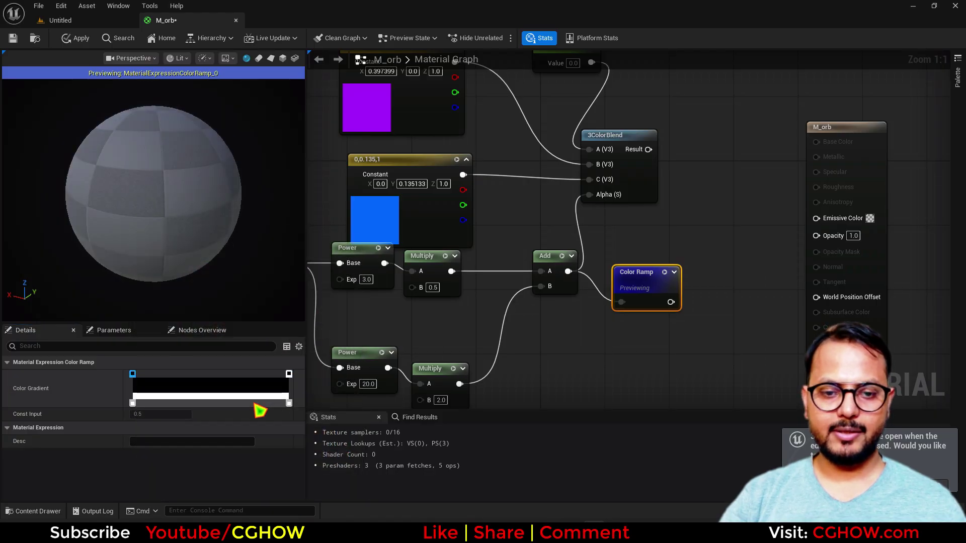
pyautogui.doubleClick(289, 374)
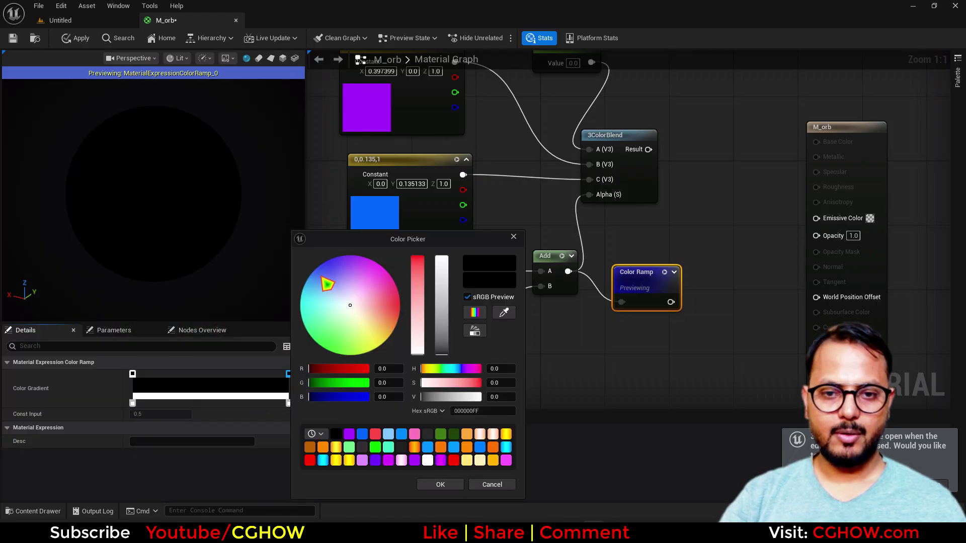
pyautogui.moveTo(327, 284); pyautogui.dragTo(316, 268)
pyautogui.click(448, 482)
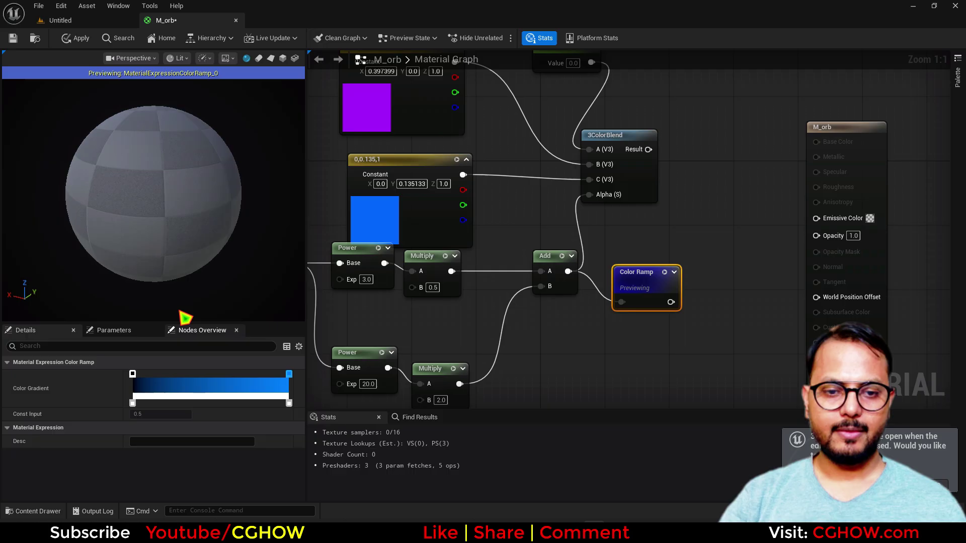
# - Add a purple middle stop to the color ramp and shift it to roughly a quarter of the way from the black end
pyautogui.click(202, 374)
pyautogui.doubleClick(202, 374)
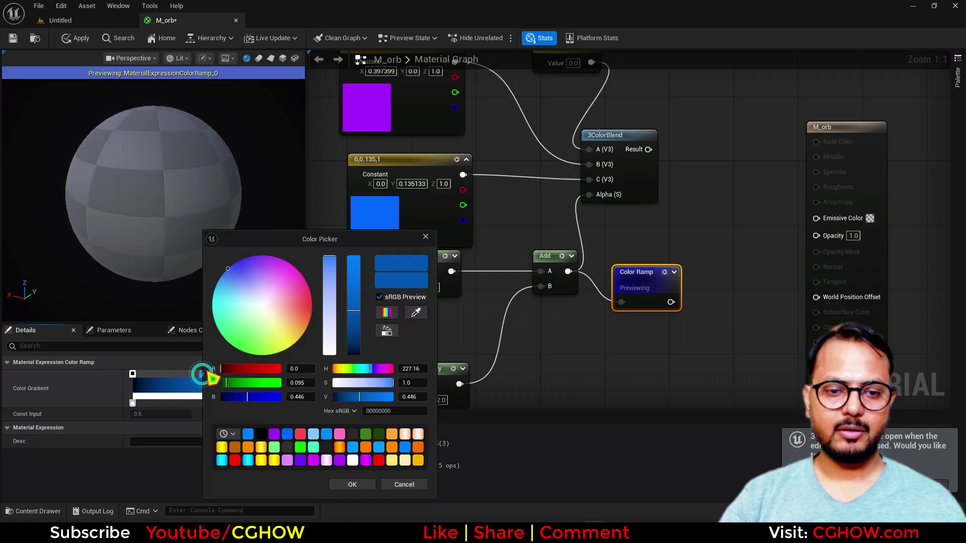
pyautogui.moveTo(273, 277); pyautogui.dragTo(265, 255)
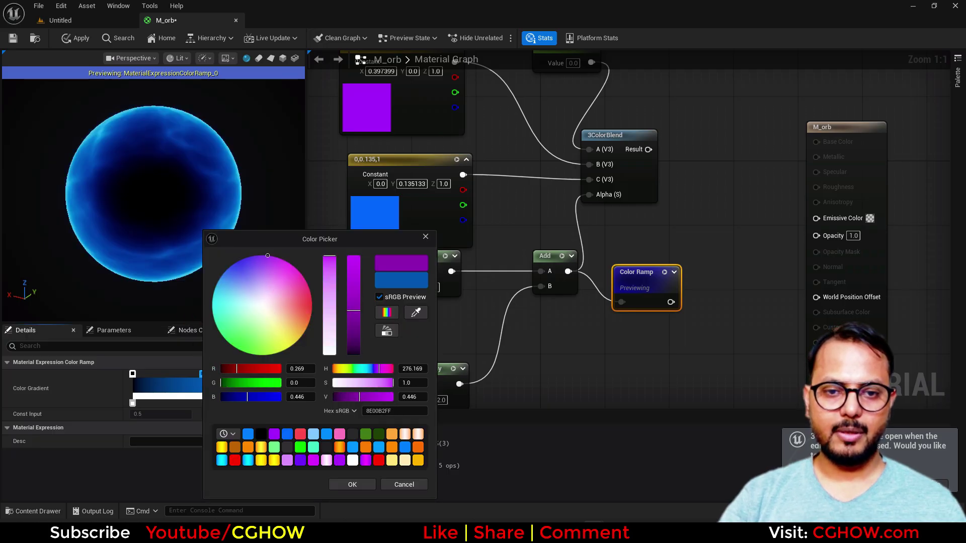
pyautogui.click(362, 484)
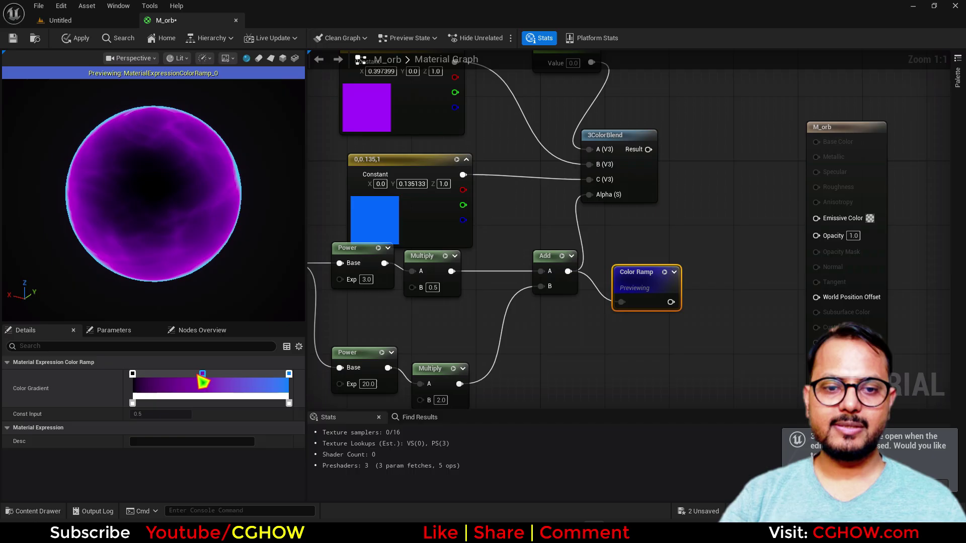
pyautogui.moveTo(235, 382); pyautogui.dragTo(261, 382)
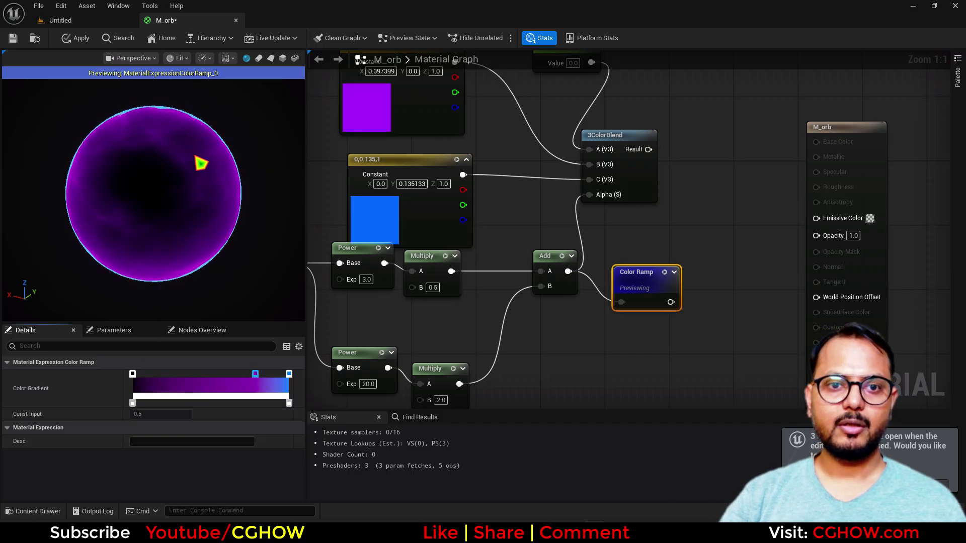
pyautogui.moveTo(254, 374); pyautogui.dragTo(177, 375)
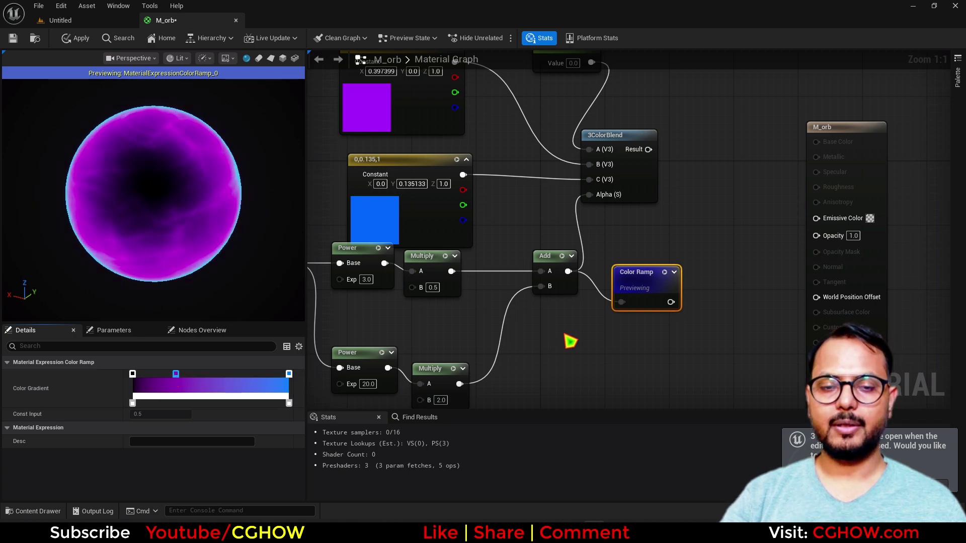
# - In the level editor's CGHOWVFX content folder, filter by Texture, search for "star", and select the second stars texture
pyautogui.moveTo(571, 338); pyautogui.dragTo(503, 339, button='right')
pyautogui.click(46, 21)
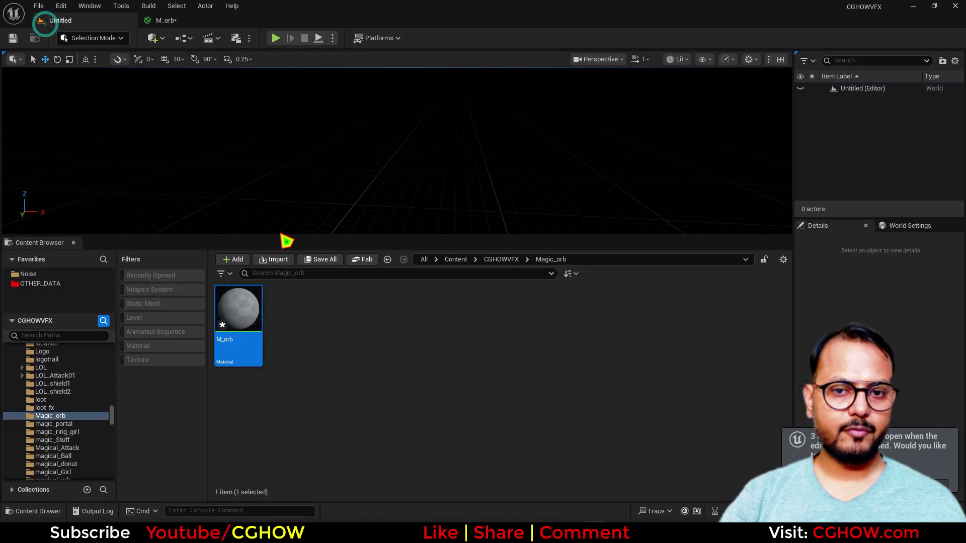
pyautogui.click(498, 260)
pyautogui.click(159, 360)
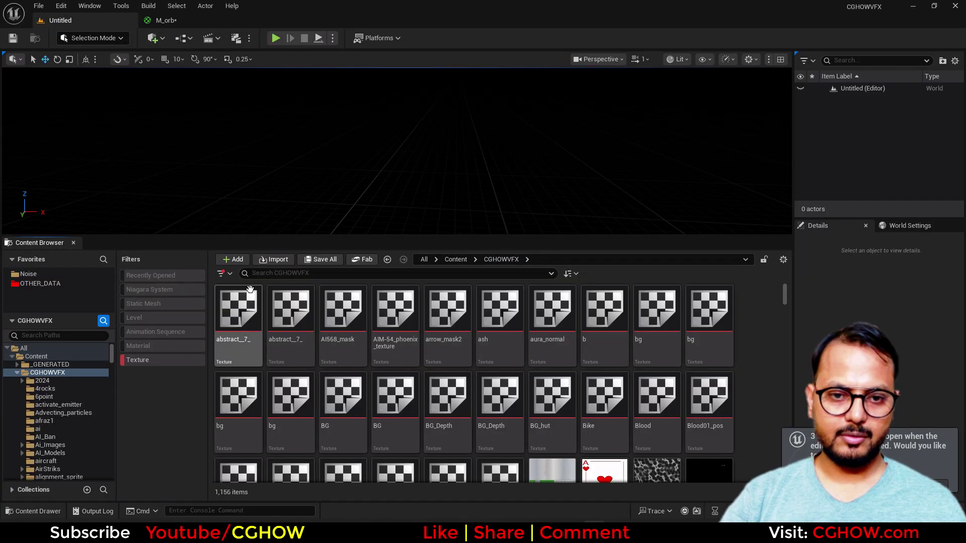
pyautogui.click(272, 276)
pyautogui.write('star')
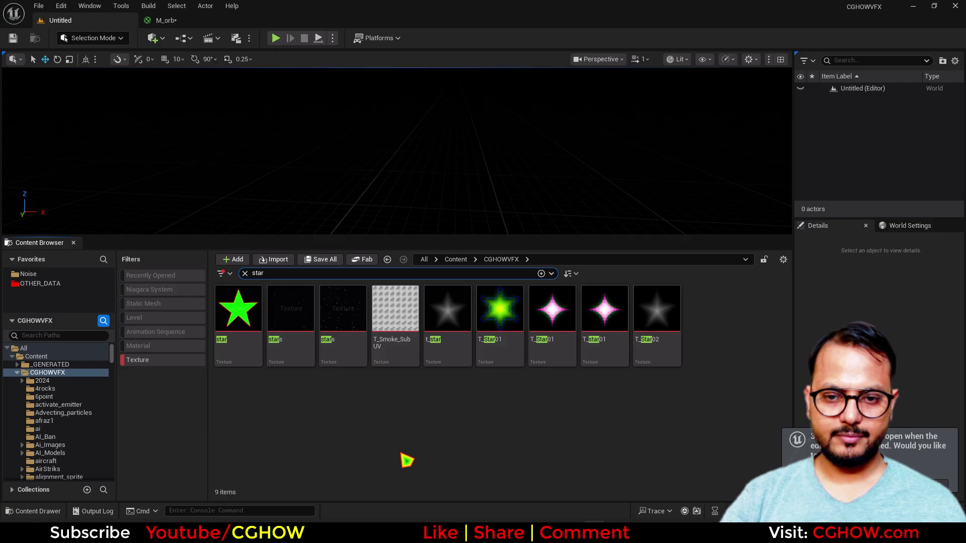
pyautogui.click(346, 322)
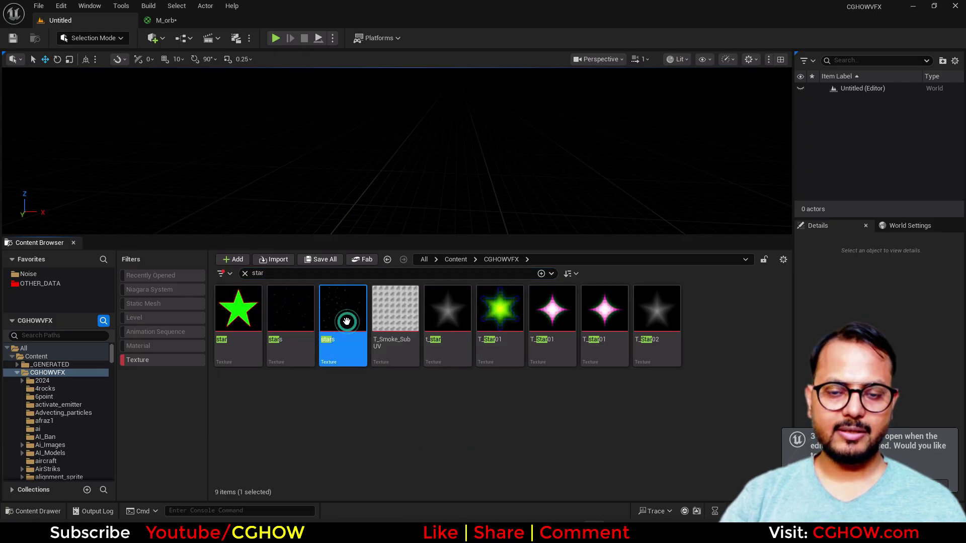
# - Inspect the selected stars texture in its own editor and add it to the M_orb graph as a Texture Sample
pyautogui.doubleClick(364, 303)
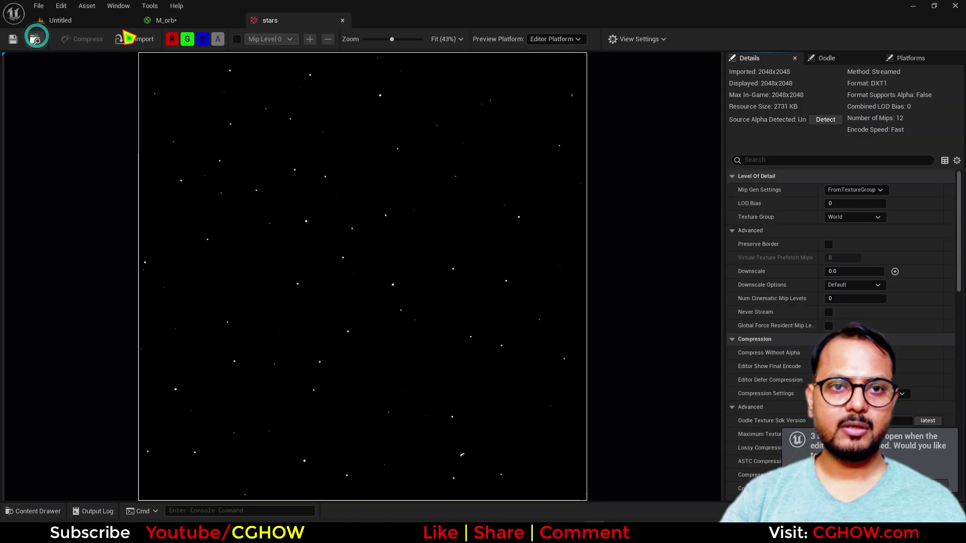
pyautogui.click(173, 19)
pyautogui.moveTo(377, 277); pyautogui.dragTo(603, 245, button='right')
pyautogui.moveTo(470, 319); pyautogui.dragTo(607, 248, button='right')
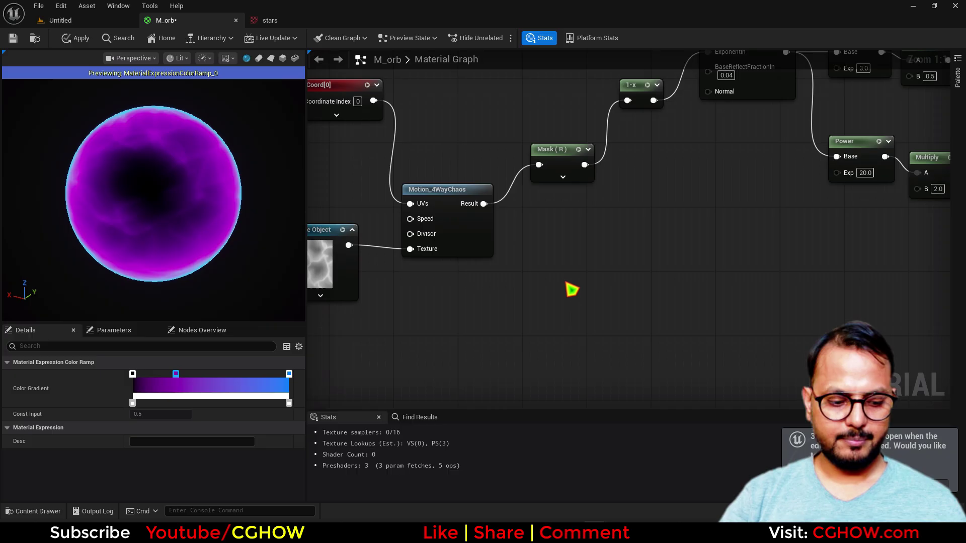
pyautogui.press('t')
pyautogui.click(441, 328)
pyautogui.moveTo(431, 298); pyautogui.dragTo(492, 227, button='right')
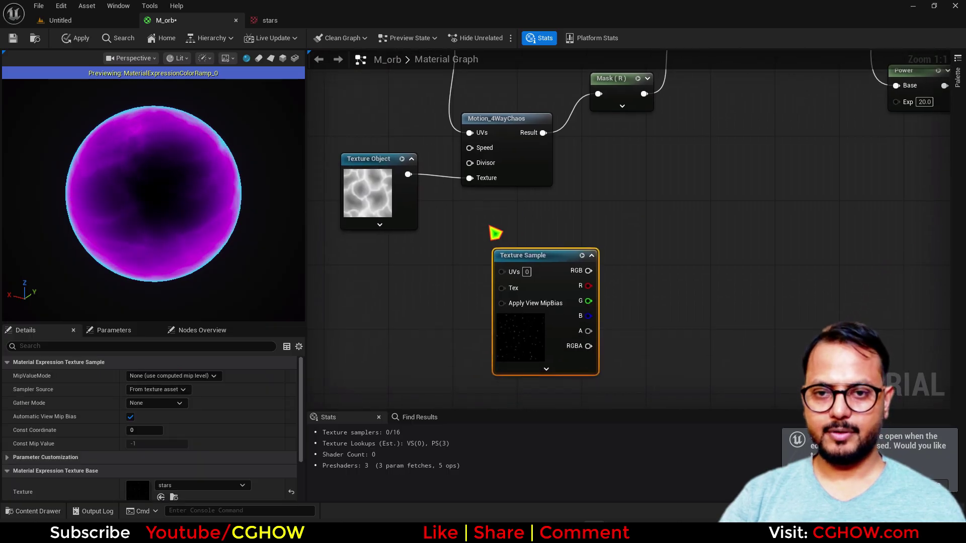
# - Duplicate the Motion_4WayChaos node, convert the stars sample to a Texture Object, and connect it to the duplicate's Texture input
pyautogui.click(524, 159)
pyautogui.hotkey('ctrl', 'd')
pyautogui.moveTo(621, 257); pyautogui.dragTo(496, 277, button='right')
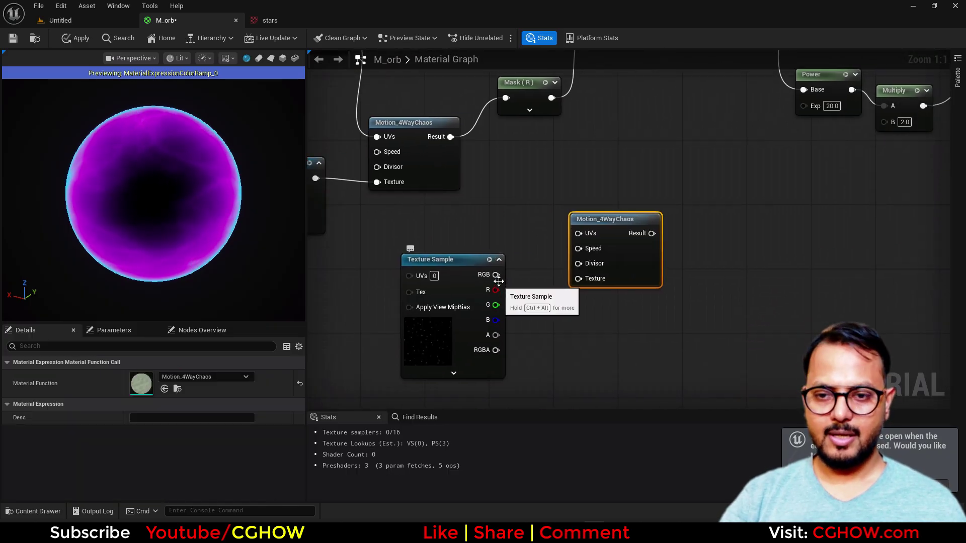
pyautogui.rightClick(477, 262)
pyautogui.click(513, 293)
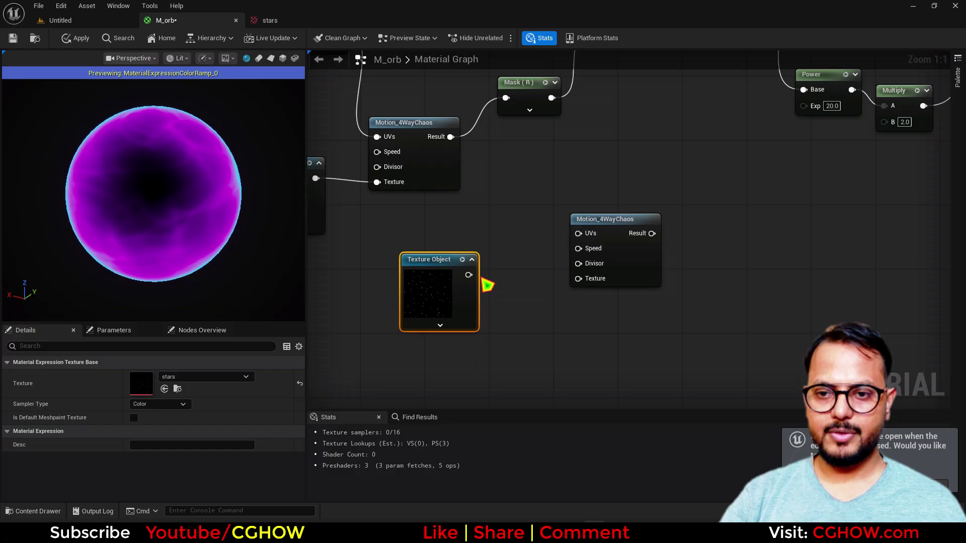
pyautogui.moveTo(468, 275); pyautogui.dragTo(590, 282)
# - Add an R-only Component Mask to the stars Motion_4WayChaos result and place it near the Add and Color Ramp nodes
pyautogui.moveTo(705, 240); pyautogui.dragTo(511, 309, button='right')
pyautogui.hotkey('shift', 'c')
pyautogui.click(496, 267)
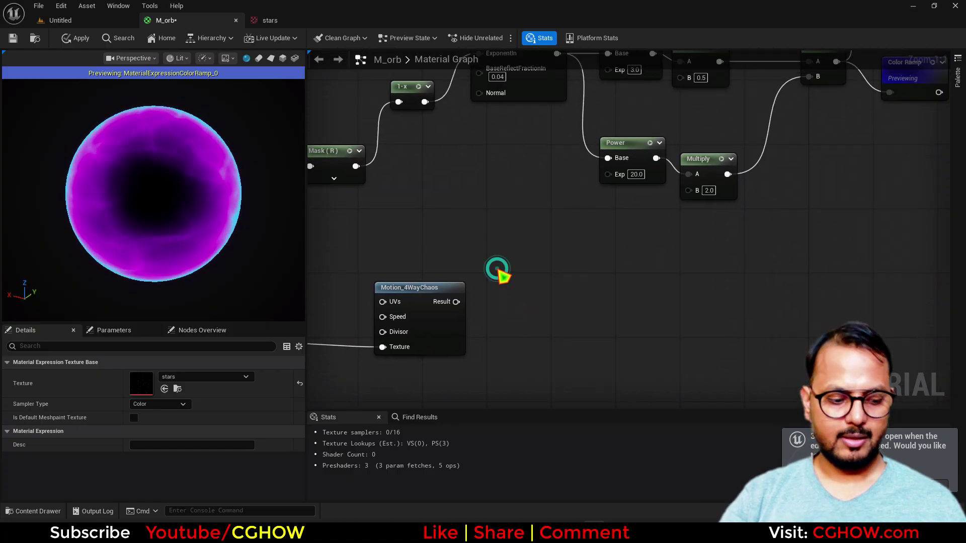
pyautogui.moveTo(456, 302); pyautogui.dragTo(504, 287)
pyautogui.click(134, 390)
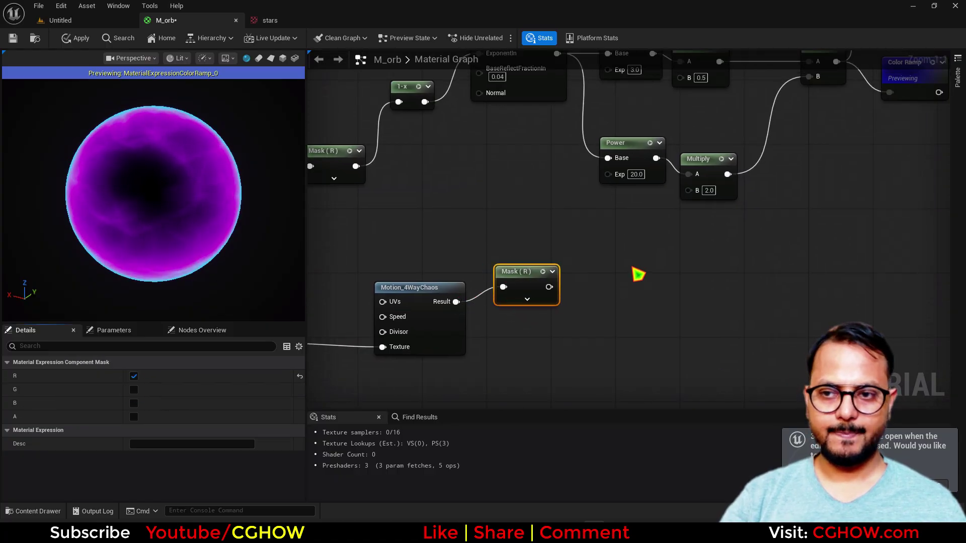
pyautogui.moveTo(592, 285); pyautogui.dragTo(386, 369, button='right')
pyautogui.moveTo(341, 359); pyautogui.dragTo(610, 311)
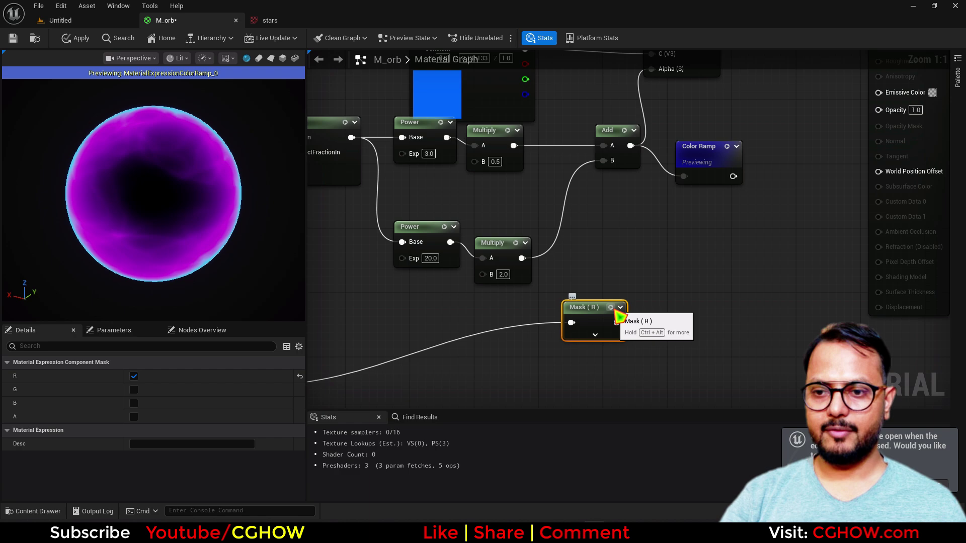
# - Preview the star mask, combine it with the existing Add output in a new Add node feeding the Color Ramp, and preview the ramp
pyautogui.click(611, 307)
pyautogui.moveTo(599, 239); pyautogui.dragTo(522, 289, button='right')
pyautogui.click(515, 286)
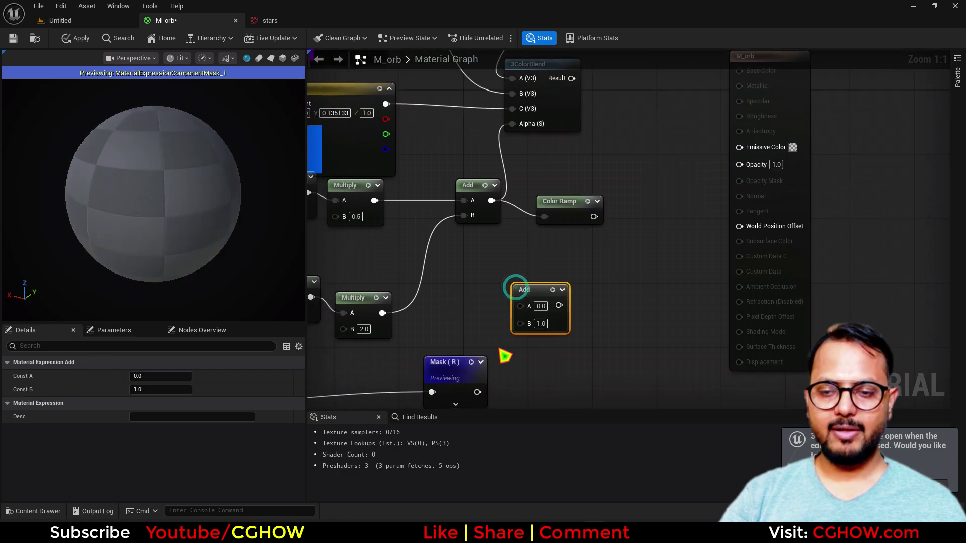
pyautogui.moveTo(477, 391); pyautogui.dragTo(520, 322)
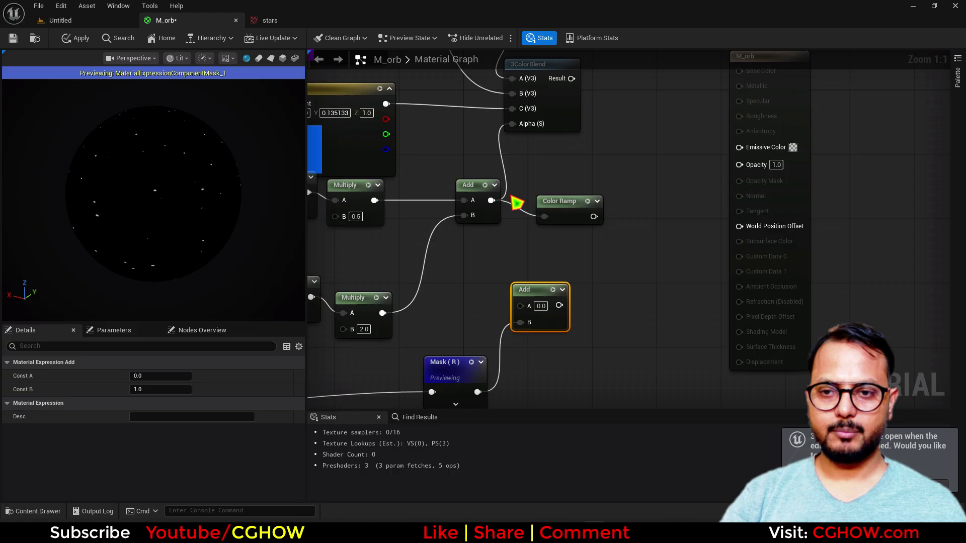
pyautogui.moveTo(491, 201); pyautogui.dragTo(613, 243)
pyautogui.click(587, 201)
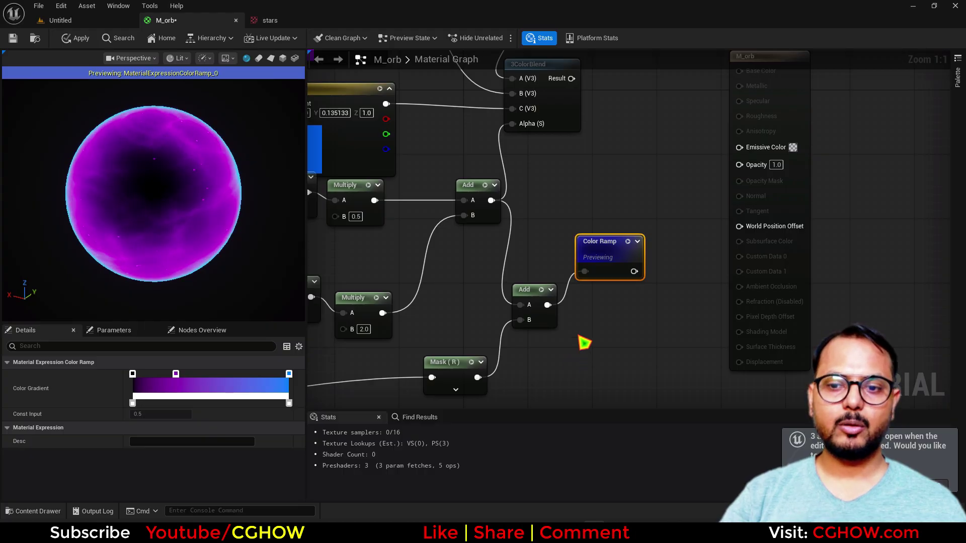
# - Insert a Multiply node with B set to 5 between the star mask and the new Add node
pyautogui.moveTo(584, 343); pyautogui.dragTo(582, 302, button='right')
pyautogui.press('m')
pyautogui.click(540, 304)
pyautogui.moveTo(504, 319); pyautogui.dragTo(546, 262)
pyautogui.click(567, 336)
pyautogui.write('5')
pyautogui.press('Return')
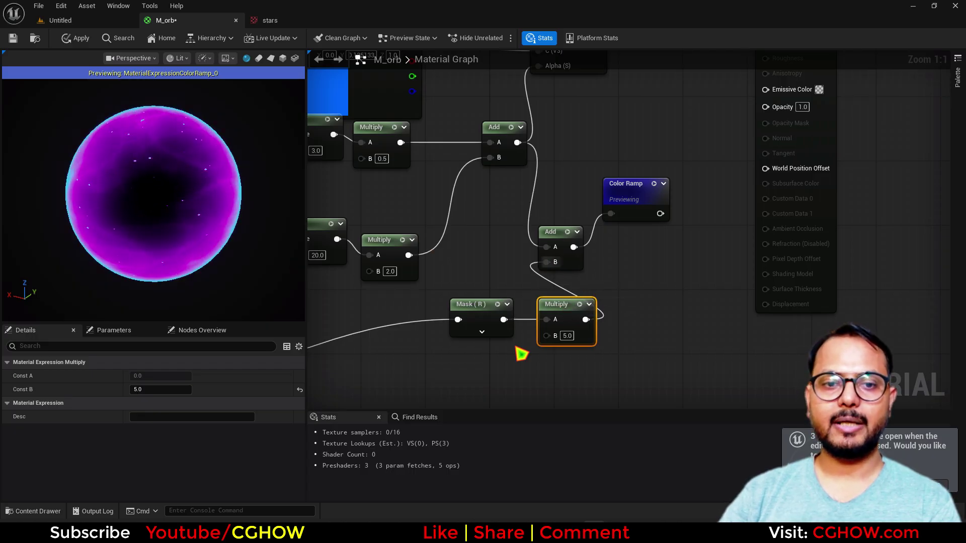
# - Set the star Multiply node's B value to 20
pyautogui.click(566, 336)
pyautogui.write('20')
pyautogui.press('Return')
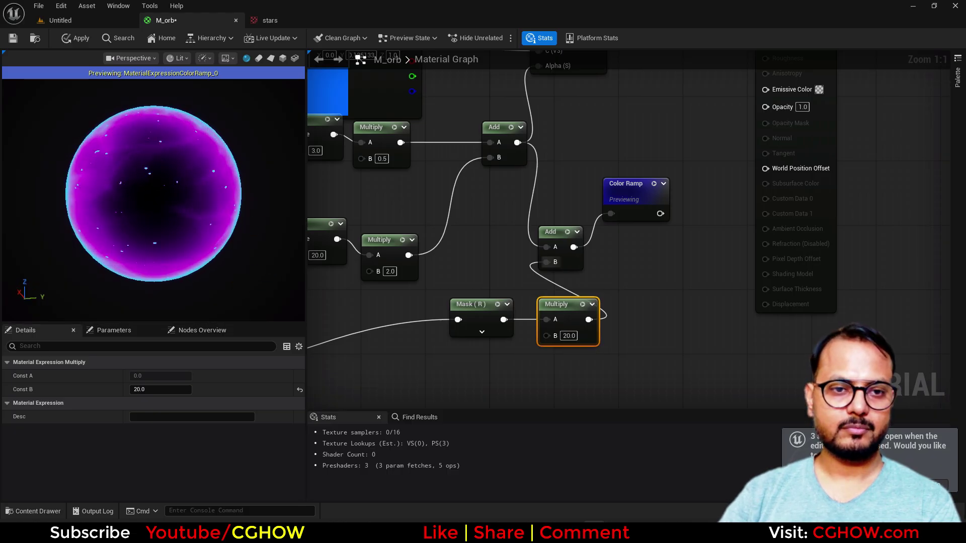
# - Add a Constant of 0.2 and connect it to the Speed input of the stars Motion_4WayChaos node
pyautogui.moveTo(389, 334); pyautogui.dragTo(524, 296, button='right')
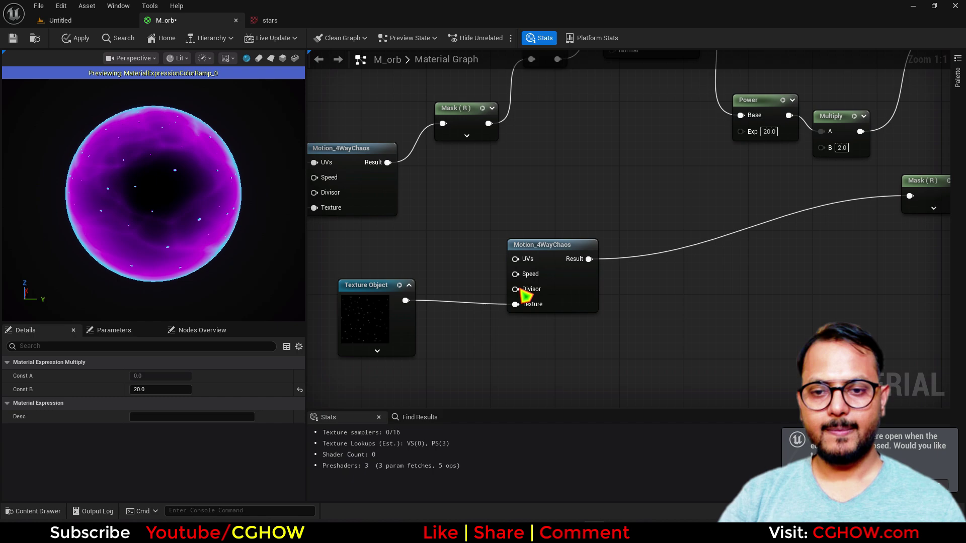
pyautogui.moveTo(463, 285); pyautogui.dragTo(506, 296, button='right')
pyautogui.press('1')
pyautogui.click(456, 261)
pyautogui.click(494, 279)
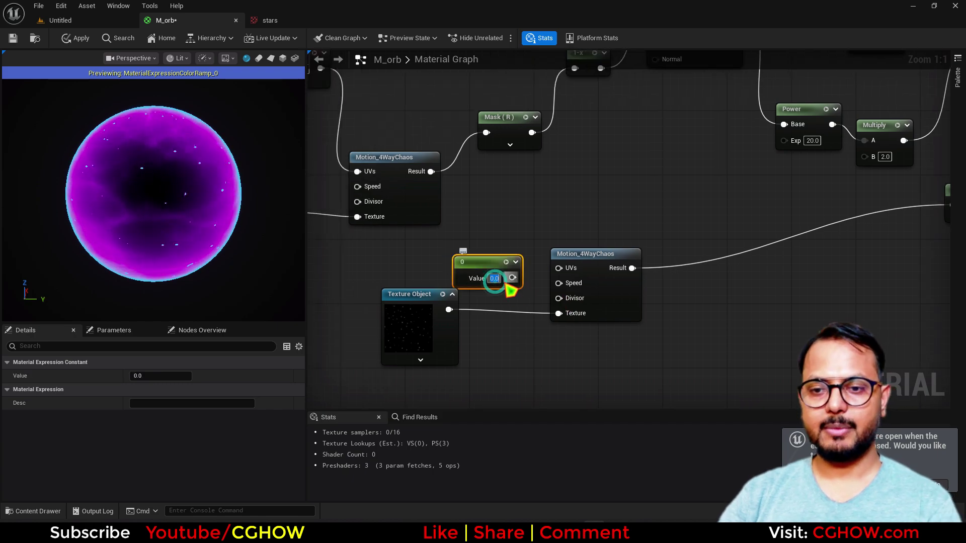
pyautogui.write('0.2')
pyautogui.moveTo(512, 278); pyautogui.dragTo(563, 290)
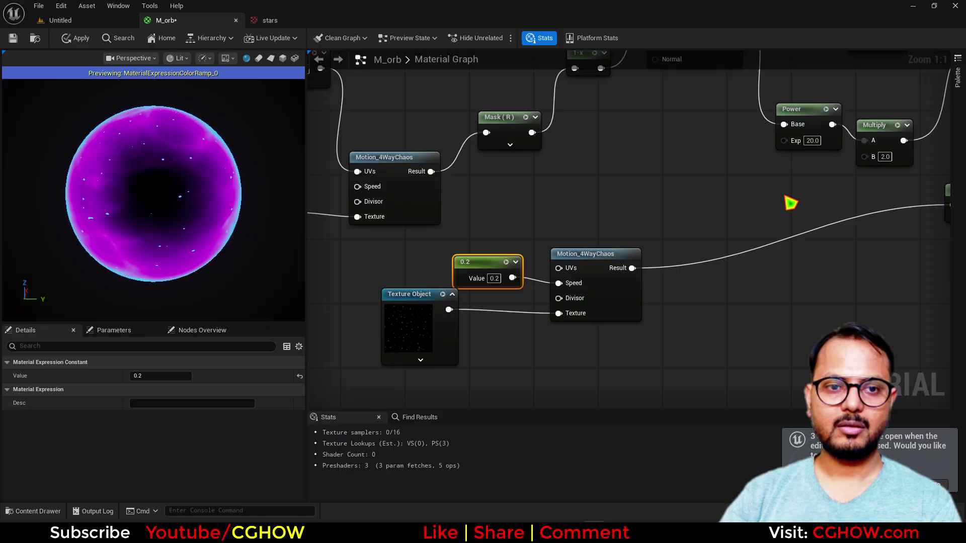
# - Move the M_orb output node farther from the graph and add a Particle Color node near the Color Ramp
pyautogui.moveTo(790, 203); pyautogui.dragTo(675, 134, button='right')
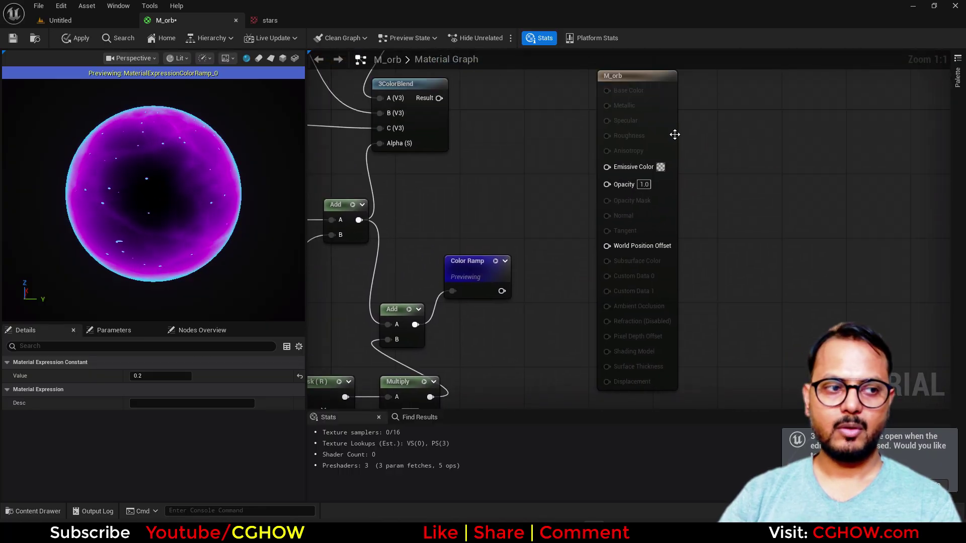
pyautogui.moveTo(664, 111); pyautogui.dragTo(752, 143)
pyautogui.moveTo(521, 146); pyautogui.dragTo(521, 181, button='right')
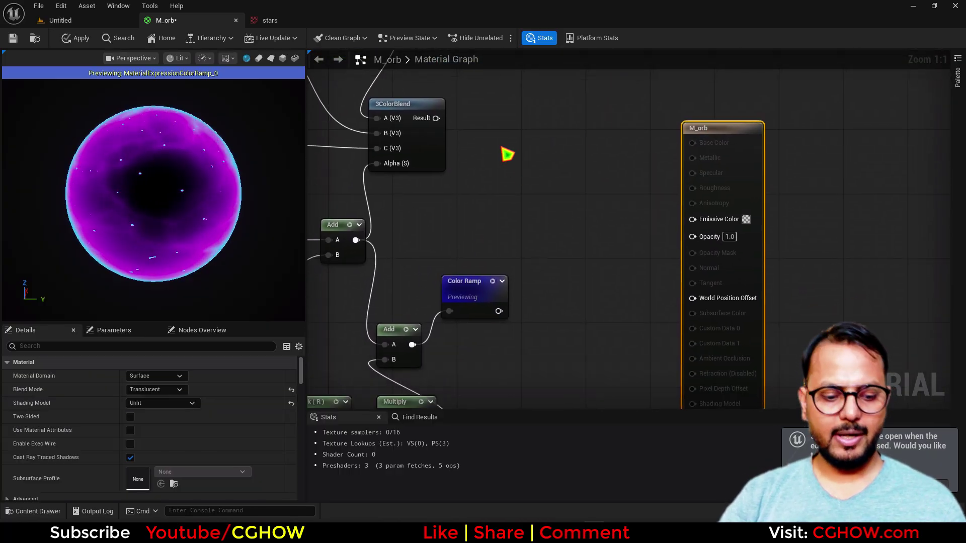
pyautogui.rightClick(507, 154)
pyautogui.write('particle')
pyautogui.click(544, 199)
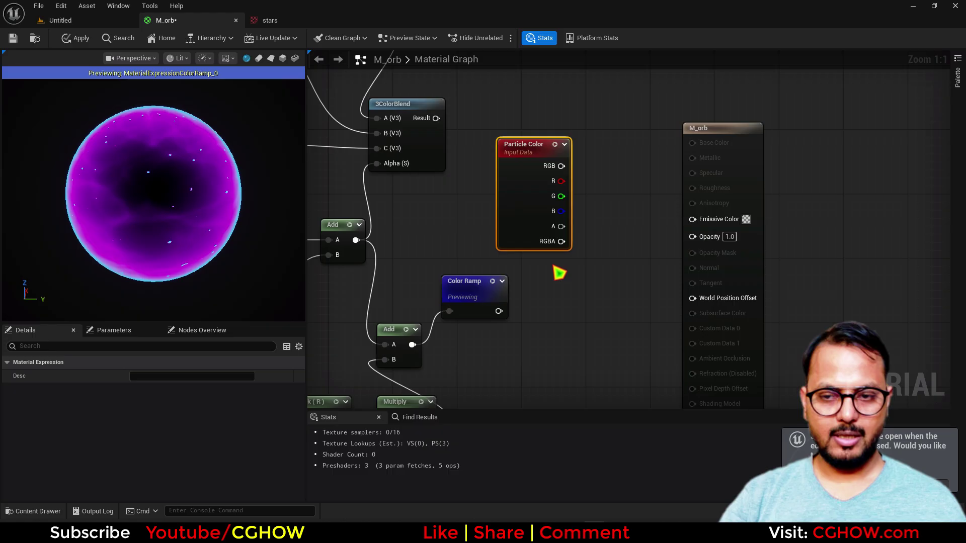
# - Multiply the Particle Color RGB by the Color Ramp output and connect the result to Emissive Color
pyautogui.click(553, 267)
pyautogui.moveTo(576, 305); pyautogui.dragTo(575, 301)
pyautogui.moveTo(555, 282); pyautogui.dragTo(577, 234)
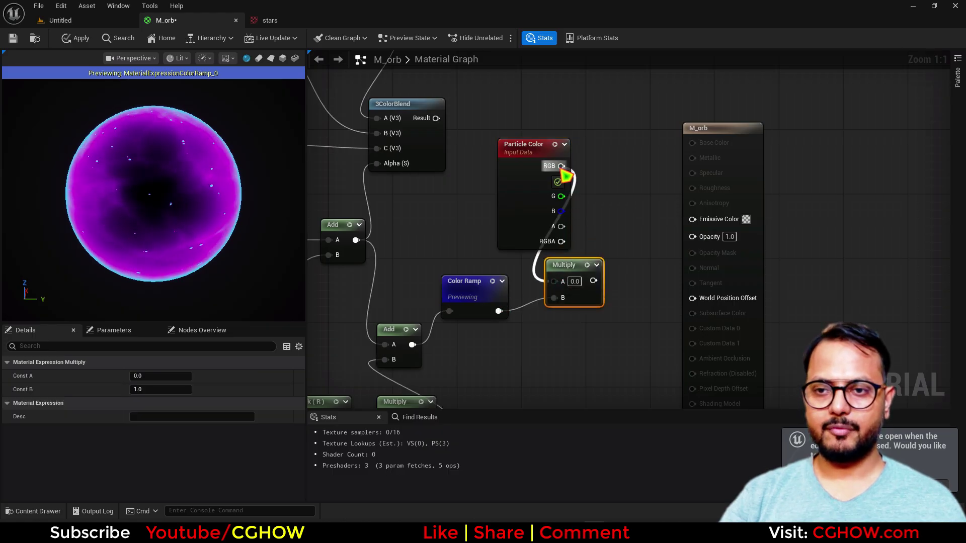
pyautogui.moveTo(565, 176); pyautogui.dragTo(562, 166)
pyautogui.moveTo(594, 280); pyautogui.dragTo(693, 220)
# - Drive Opacity with a Multiply of the final Add output and the Particle Color alpha, and try to apply the material
pyautogui.moveTo(611, 339); pyautogui.dragTo(644, 289, button='right')
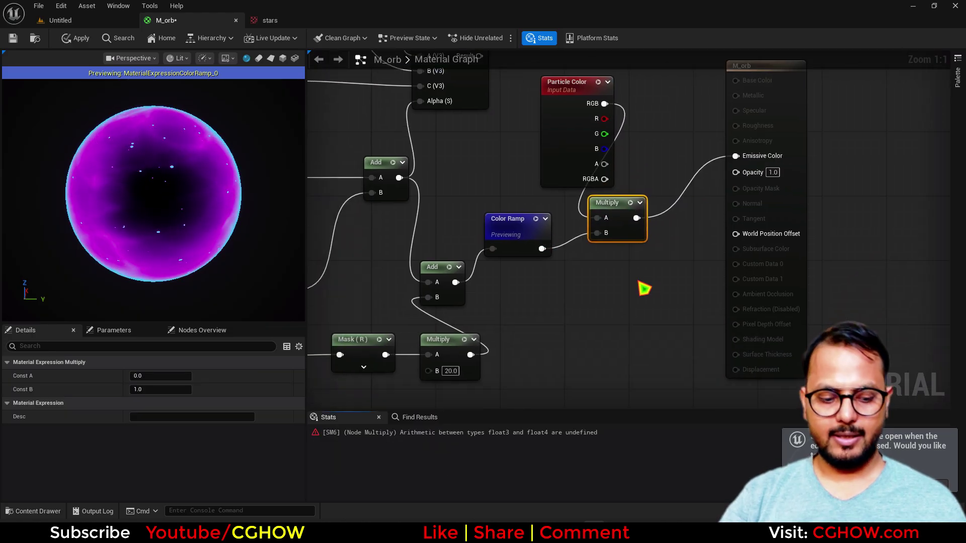
pyautogui.click(644, 289)
pyautogui.moveTo(455, 282); pyautogui.dragTo(622, 316)
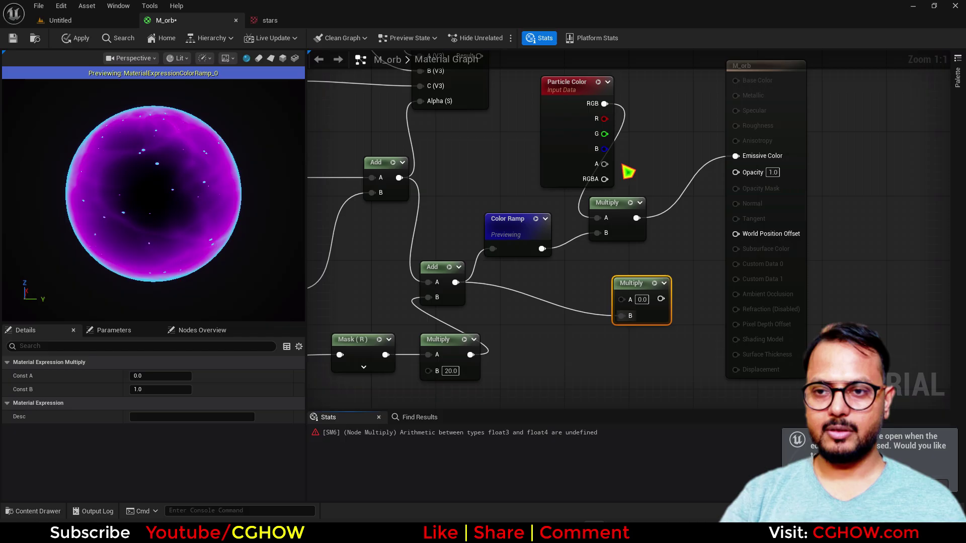
pyautogui.moveTo(605, 164); pyautogui.dragTo(623, 299)
pyautogui.moveTo(660, 299); pyautogui.dragTo(676, 299)
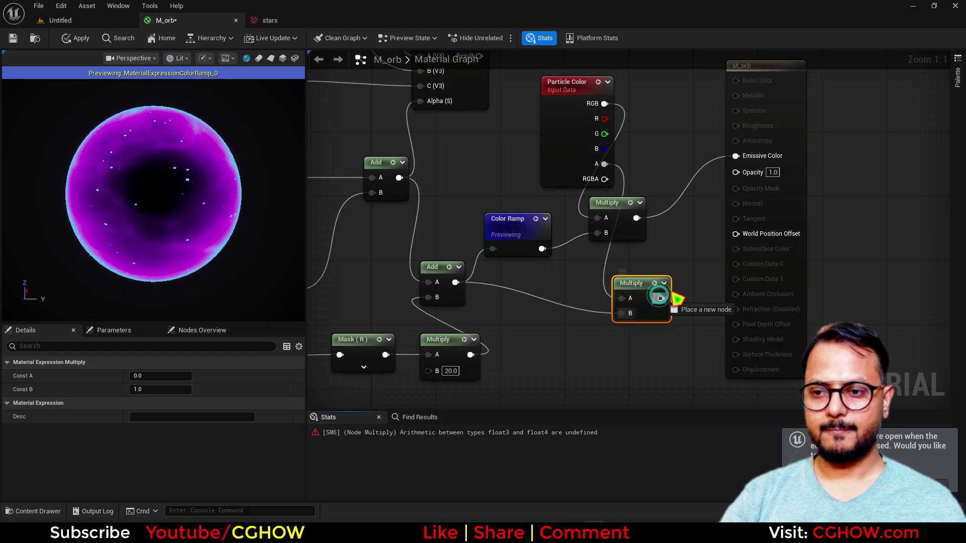
pyautogui.moveTo(758, 180); pyautogui.dragTo(754, 173)
pyautogui.click(76, 38)
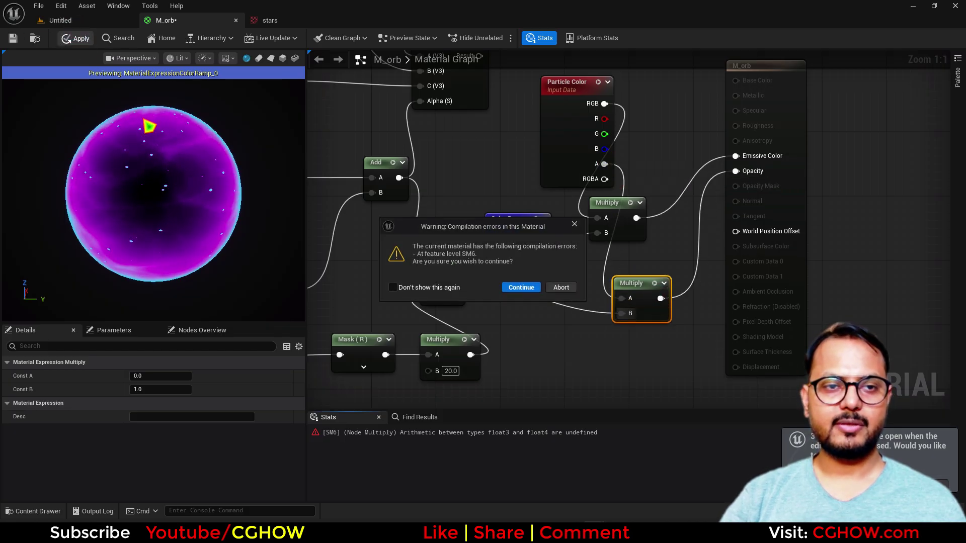
pyautogui.click(574, 225)
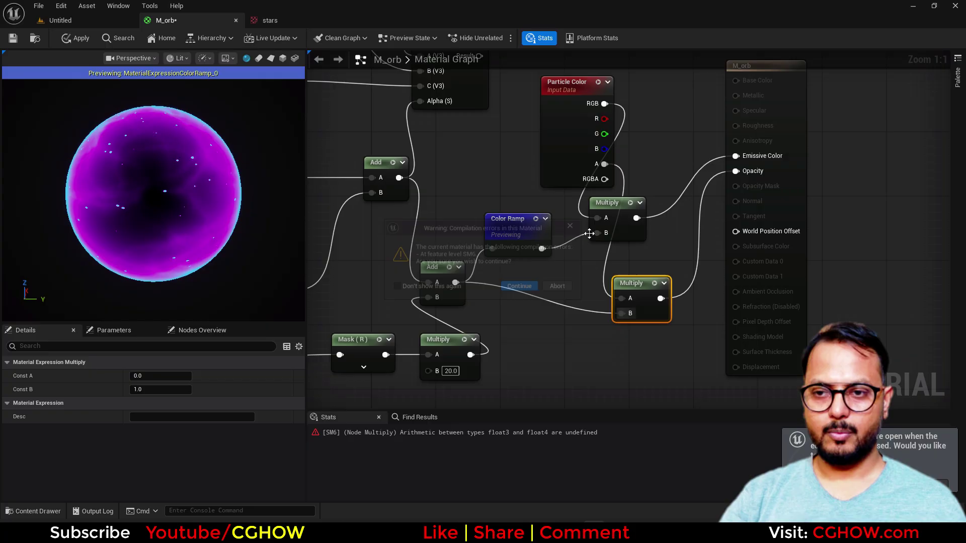
# - Insert Saturate and R-only Component Mask nodes between the final Add node and the opacity Multiply, spacing out the output nodes
pyautogui.scroll(-5, 587, 231)
pyautogui.rightClick(830, 274)
pyautogui.click(639, 324)
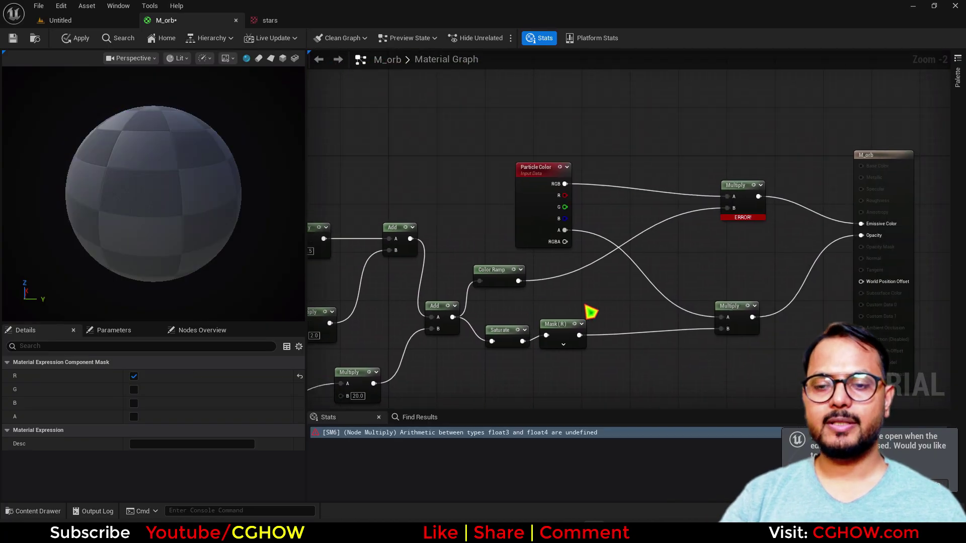
pyautogui.moveTo(585, 305); pyautogui.dragTo(494, 273, button='right')
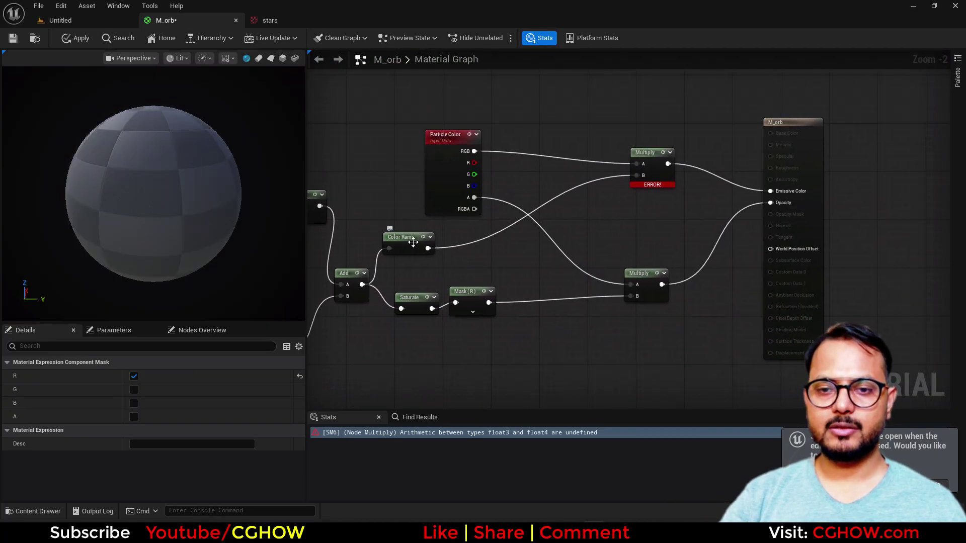
# - Insert an RGB Component Mask between the Color Ramp and the emissive Multiply, and apply the material
pyautogui.hotkey('shift', 'c')
pyautogui.click(456, 230)
pyautogui.moveTo(428, 248); pyautogui.dragTo(636, 175)
pyautogui.click(133, 403)
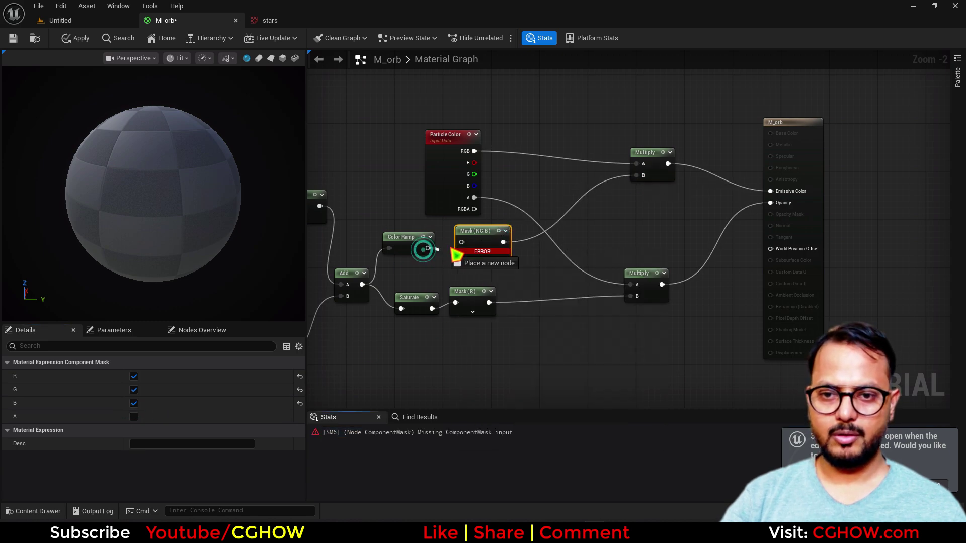
pyautogui.moveTo(508, 402); pyautogui.dragTo(579, 382, button='right')
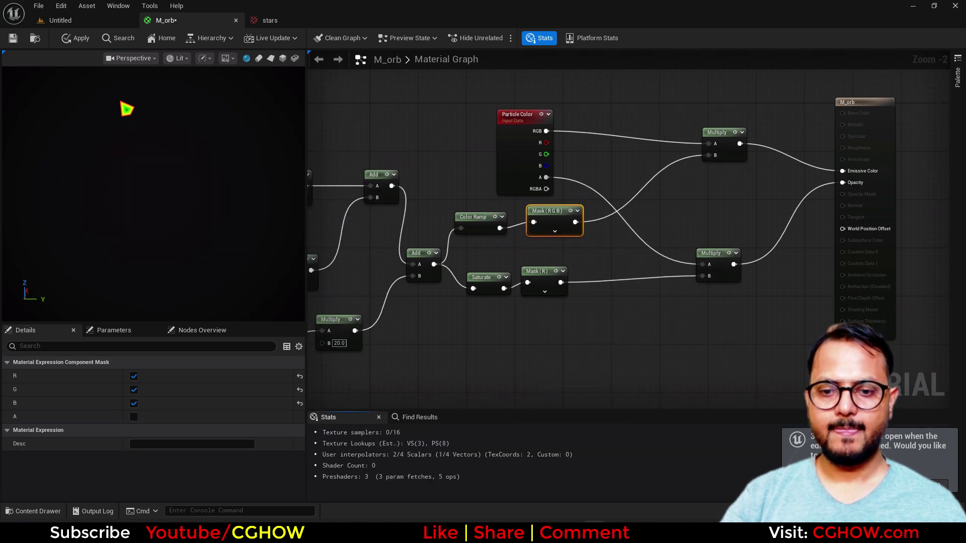
pyautogui.click(61, 43)
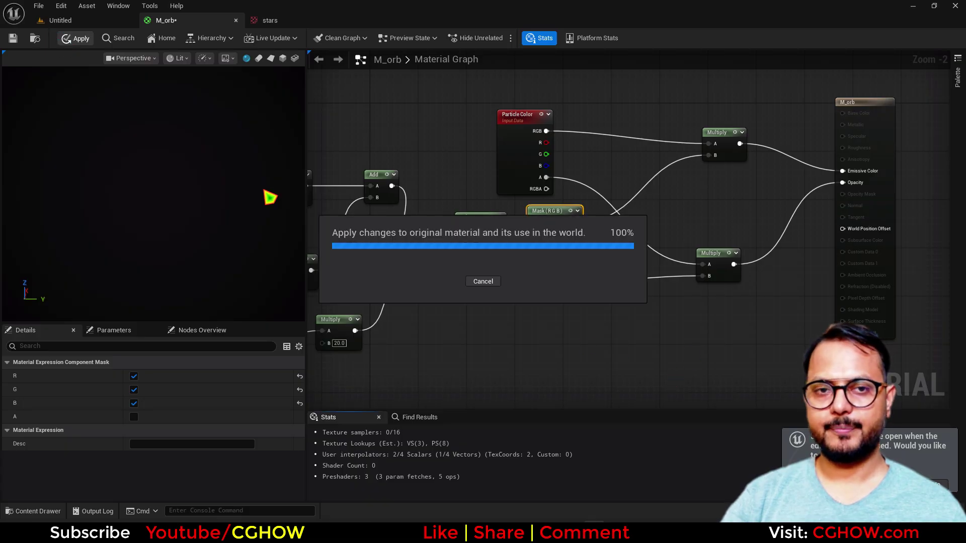
# - Create an empty Niagara System named NS_orb beside M_orb in the Magic_orb folder
pyautogui.click(34, 38)
pyautogui.rightClick(397, 418)
pyautogui.click(431, 280)
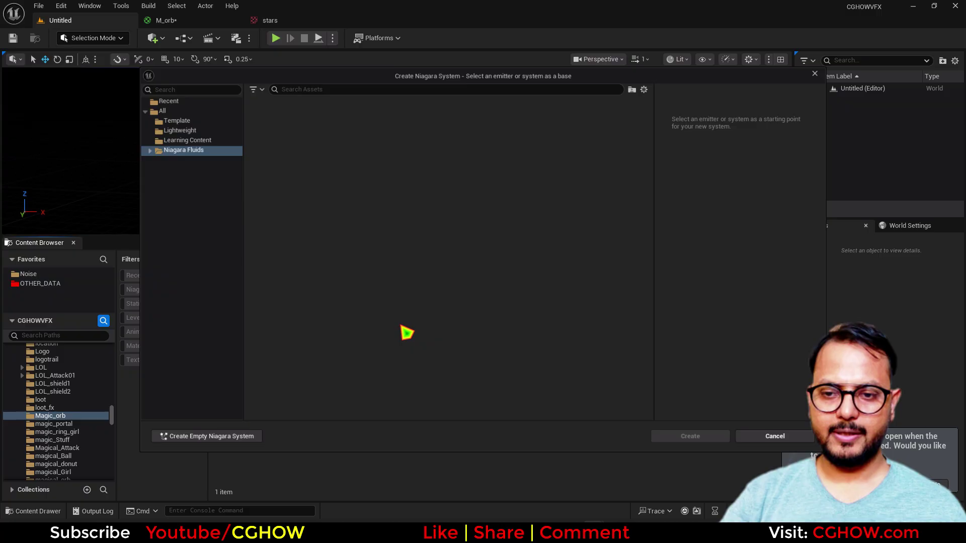
pyautogui.click(227, 437)
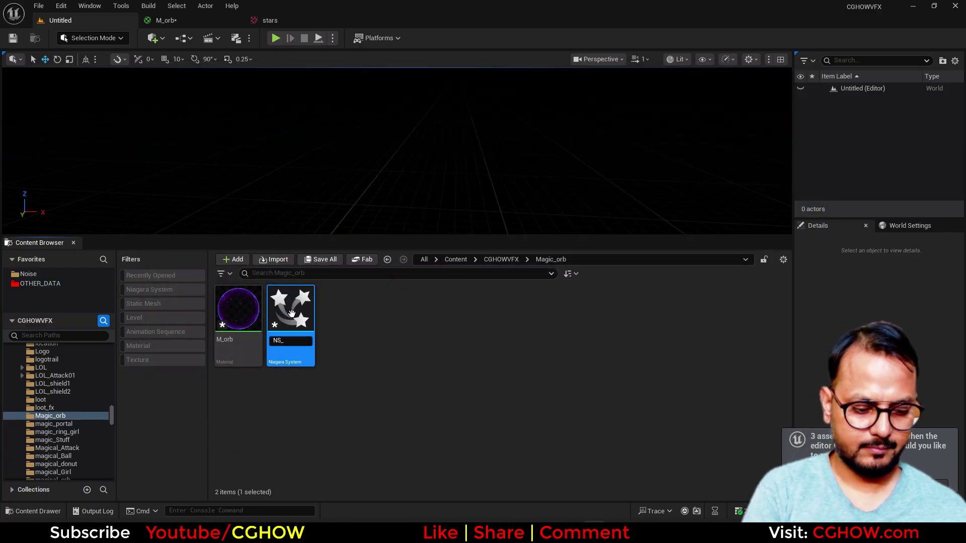
pyautogui.press('Return')
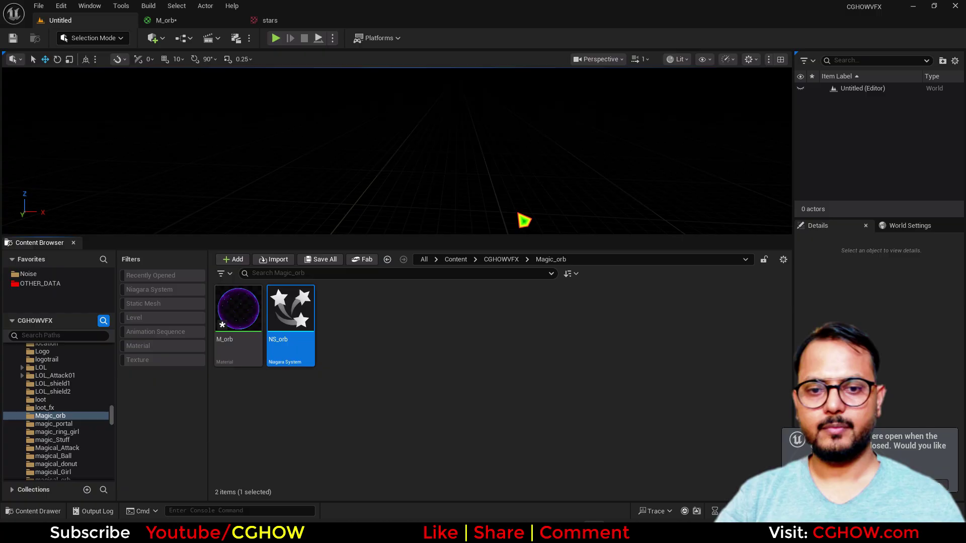
# - Open the NS_orb Niagara System and add a minimal emitter to it
pyautogui.doubleClick(305, 305)
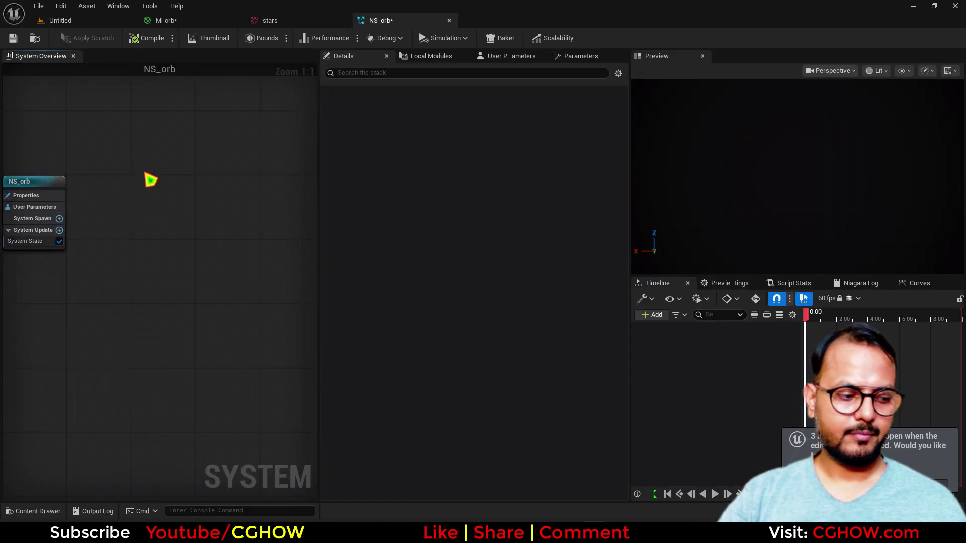
pyautogui.rightClick(145, 175)
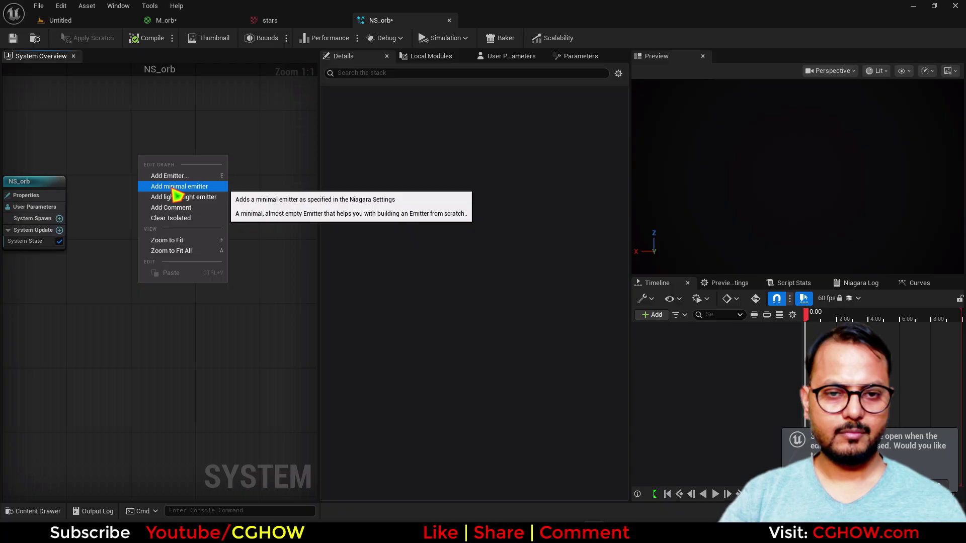
pyautogui.click(178, 187)
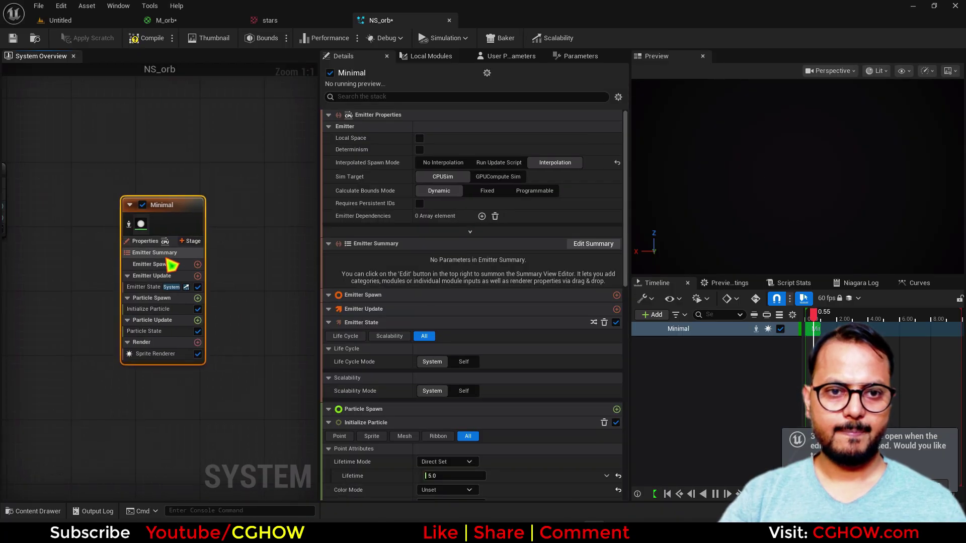
# - Set the minimal emitter's Emitter State to Life Cycle Mode Self, keeping Loop Behavior at Once
pyautogui.moveTo(97, 317); pyautogui.dragTo(97, 227, button='right')
pyautogui.click(151, 199)
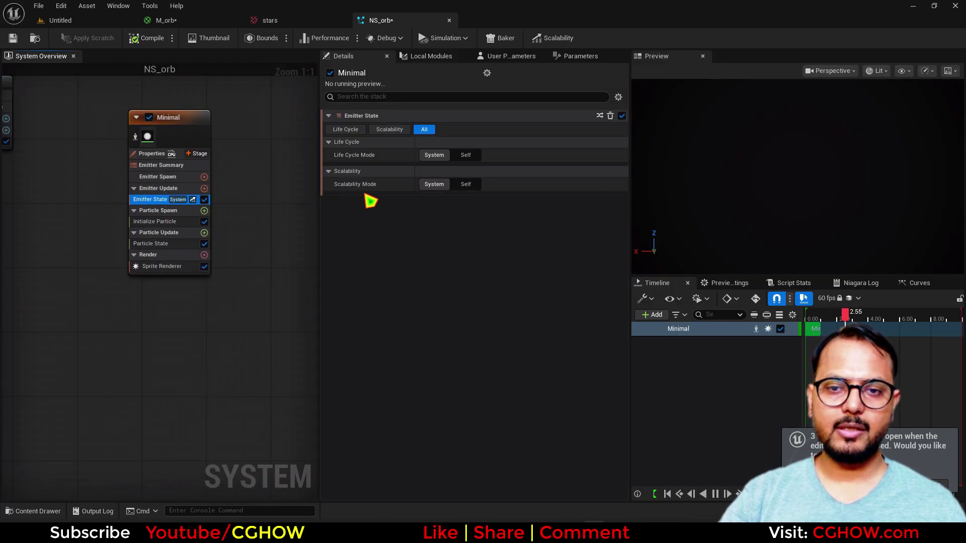
pyautogui.click(466, 155)
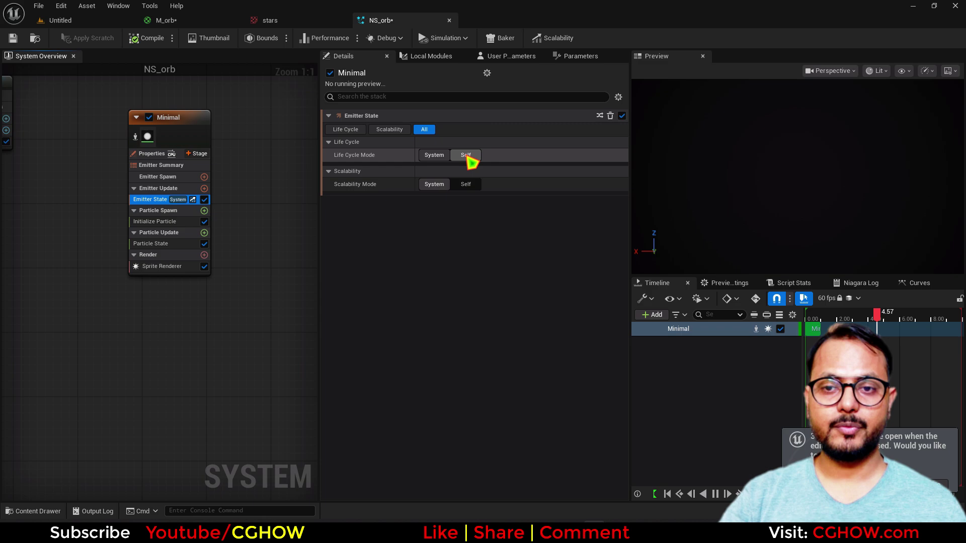
pyautogui.click(465, 183)
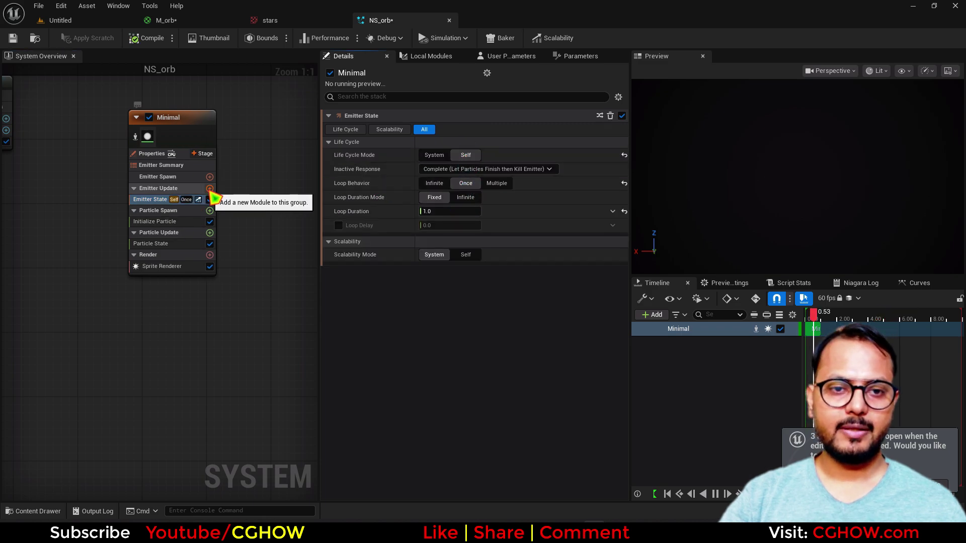
# - Add Spawn Burst Instantaneous with count 1 to Emitter Update and disable Kill Particles When Lifetime Has Elapsed, enlarging the preview
pyautogui.click(210, 188)
pyautogui.click(267, 280)
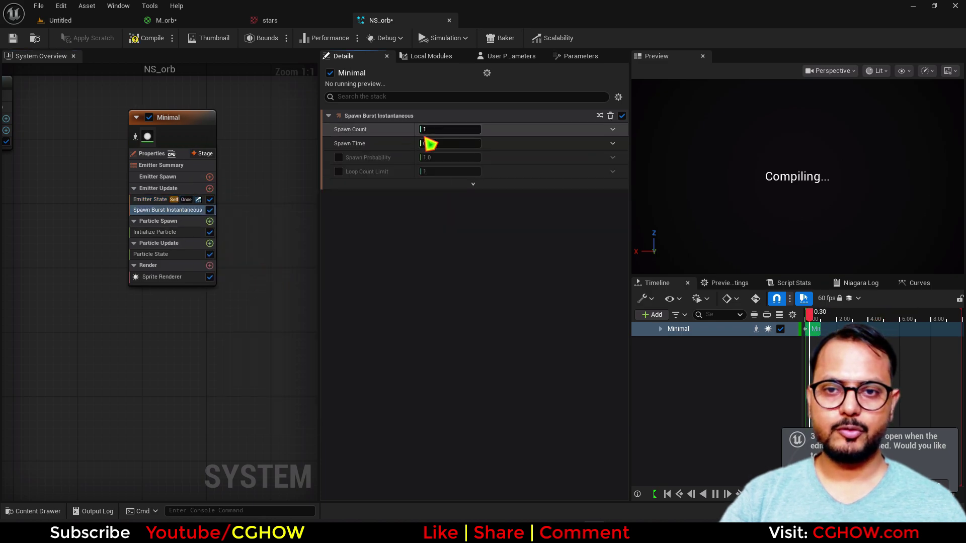
pyautogui.click(158, 255)
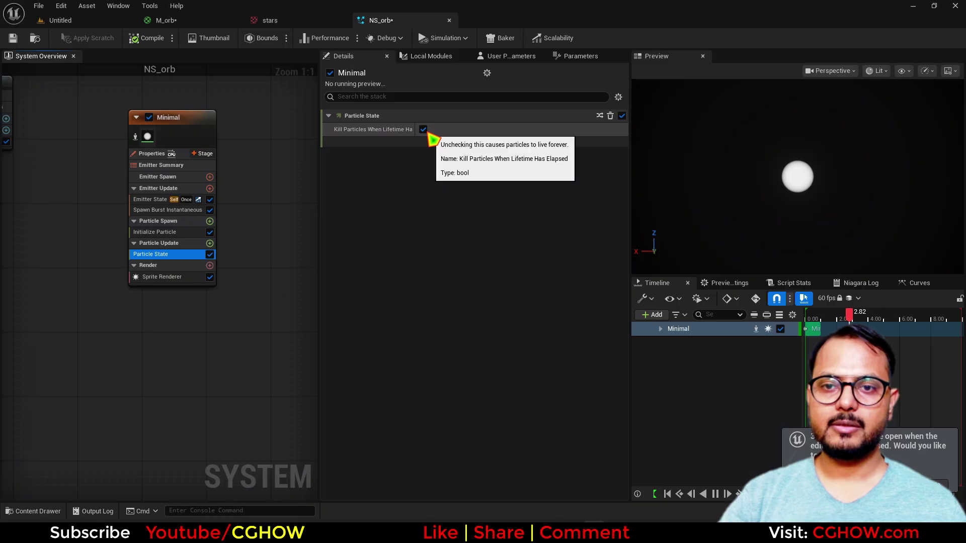
pyautogui.click(423, 129)
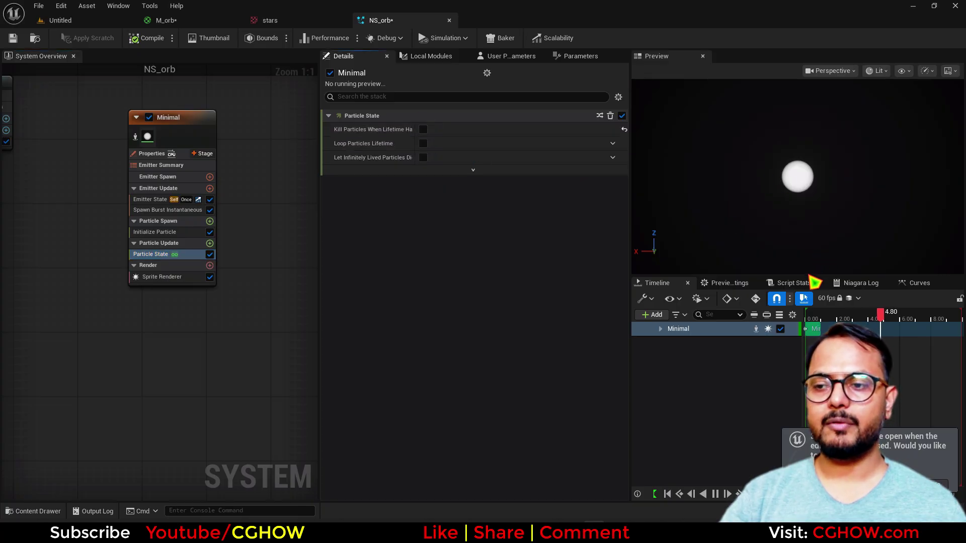
pyautogui.moveTo(805, 276); pyautogui.dragTo(804, 304)
# - Replace the minimal emitter's Sprite Renderer with a Mesh Renderer
pyautogui.click(168, 277)
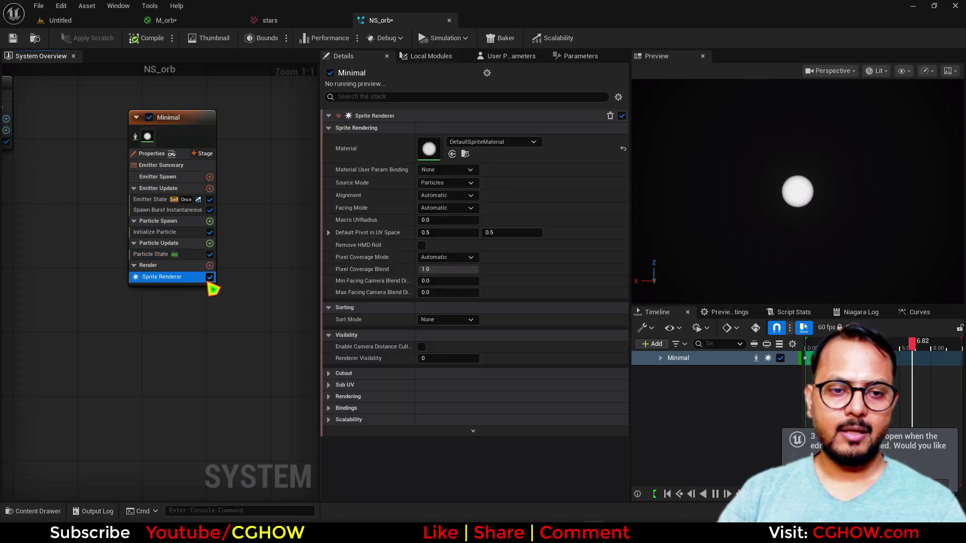
pyautogui.press('Delete')
pyautogui.click(210, 254)
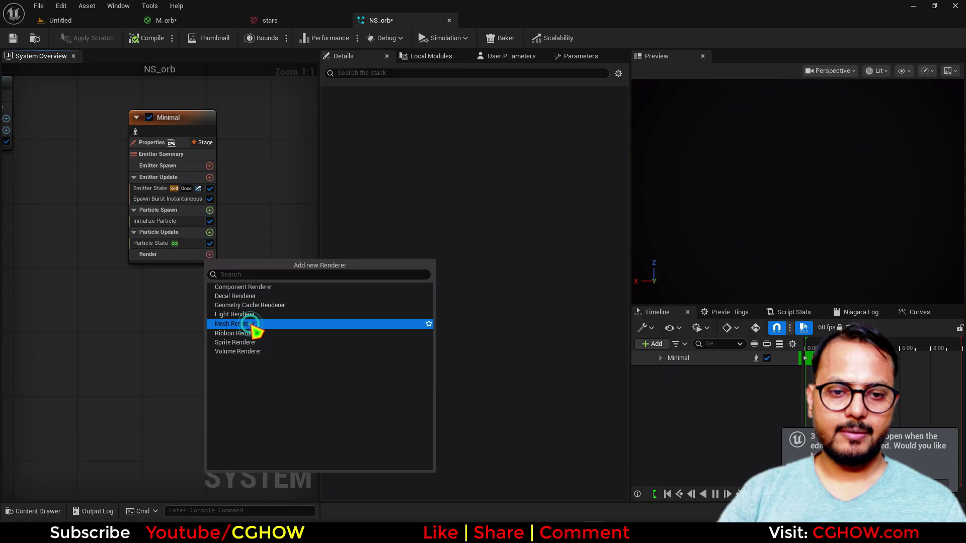
# - Search the CGHOWVFX folder's static meshes for "sphere" and assign an SM_Sphere mesh to the Mesh Renderer
pyautogui.click(77, 21)
pyautogui.click(165, 304)
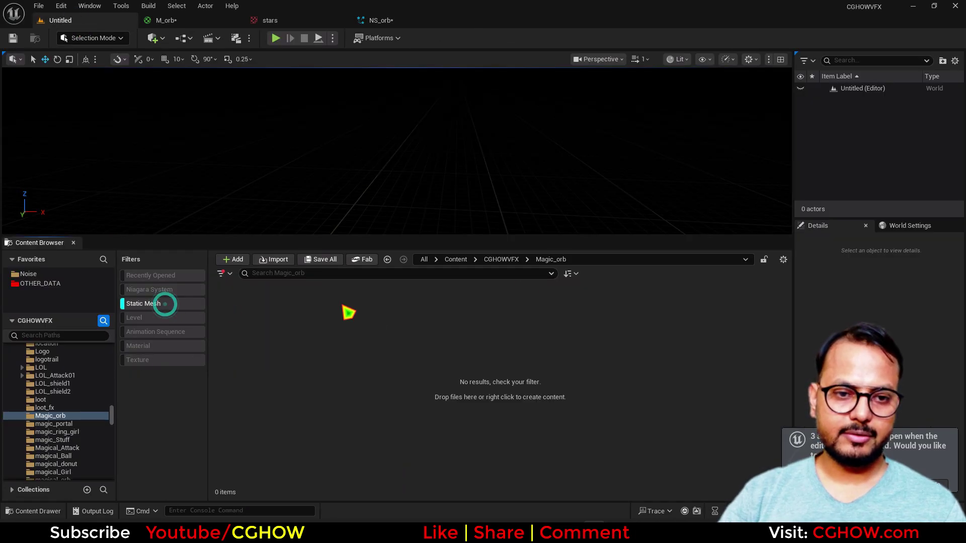
pyautogui.click(508, 260)
pyautogui.click(298, 273)
pyautogui.write('sp')
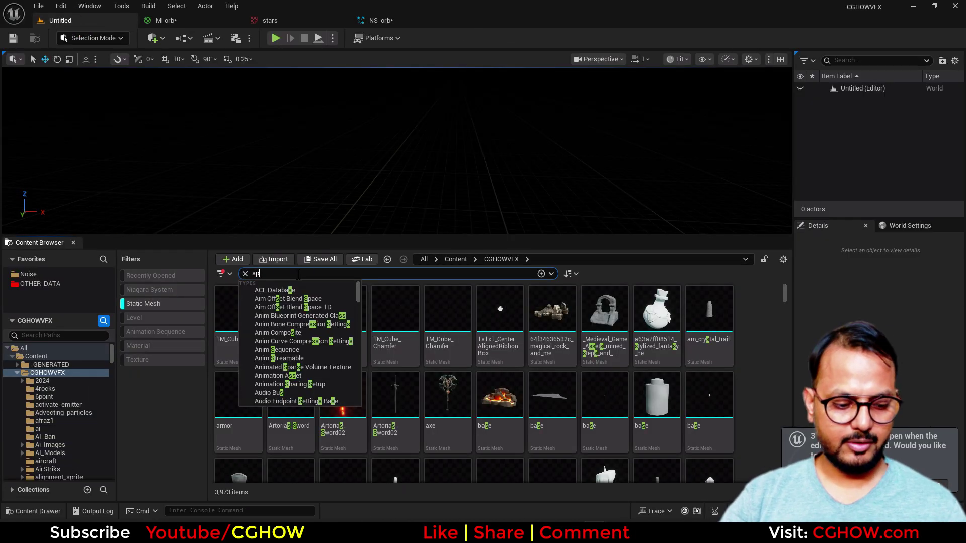
pyautogui.write('here')
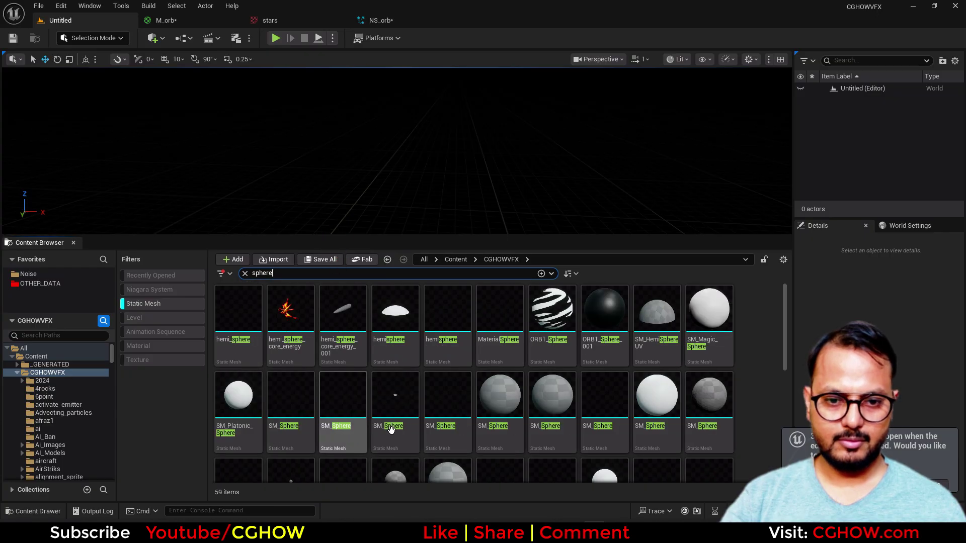
pyautogui.click(521, 399)
pyautogui.click(375, 20)
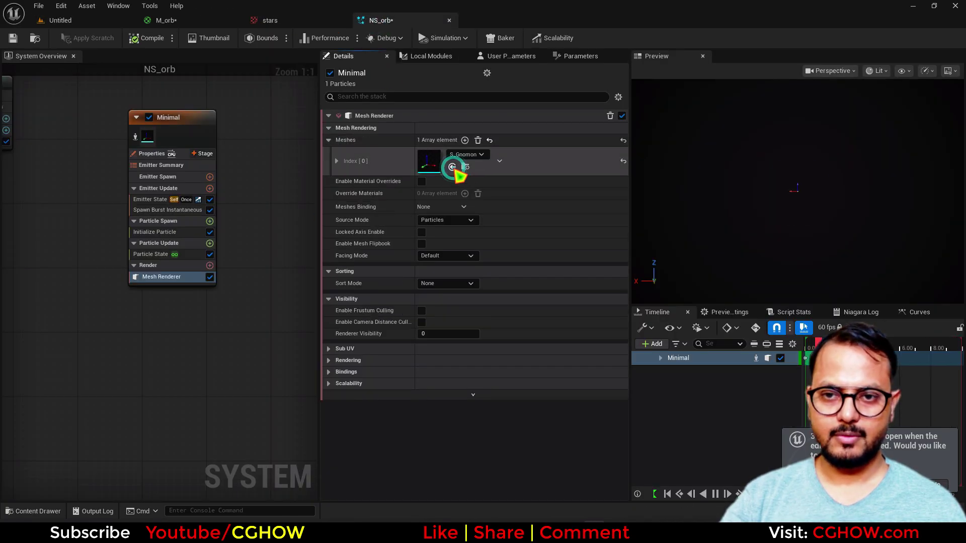
pyautogui.click(452, 167)
# - Enable material overrides on the Mesh Renderer, add one override using M_orb from the Magic_orb folder, and save the system
pyautogui.click(35, 38)
pyautogui.click(242, 316)
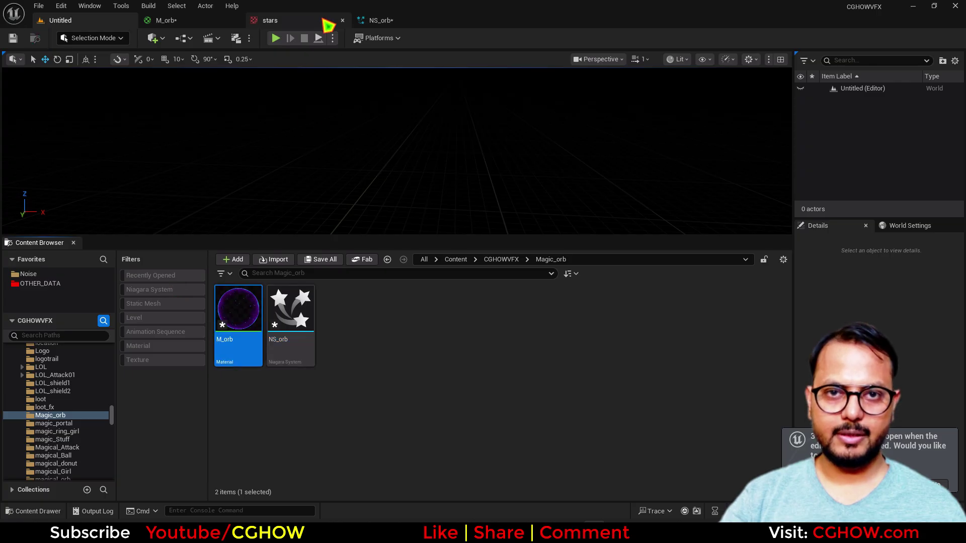
pyautogui.click(380, 21)
pyautogui.click(422, 182)
pyautogui.click(464, 193)
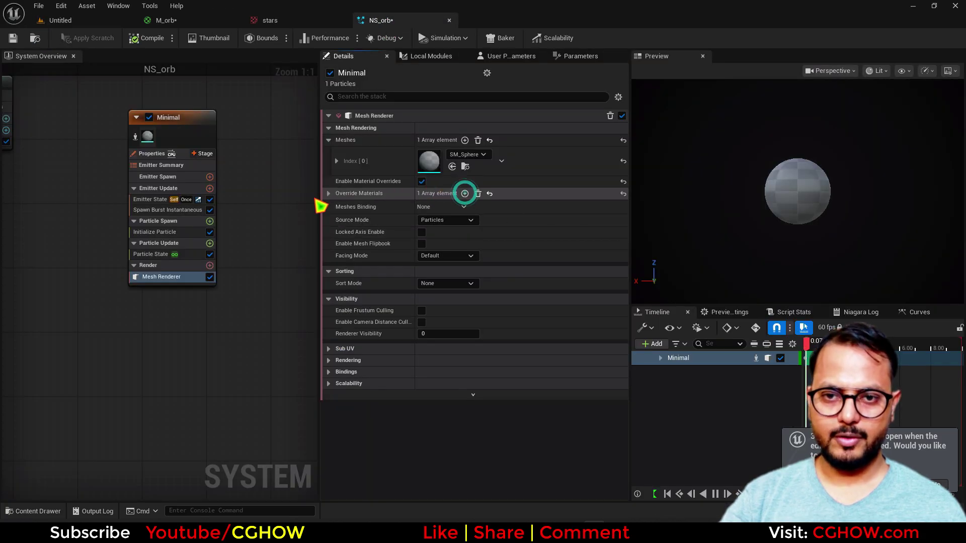
pyautogui.click(328, 194)
pyautogui.click(336, 207)
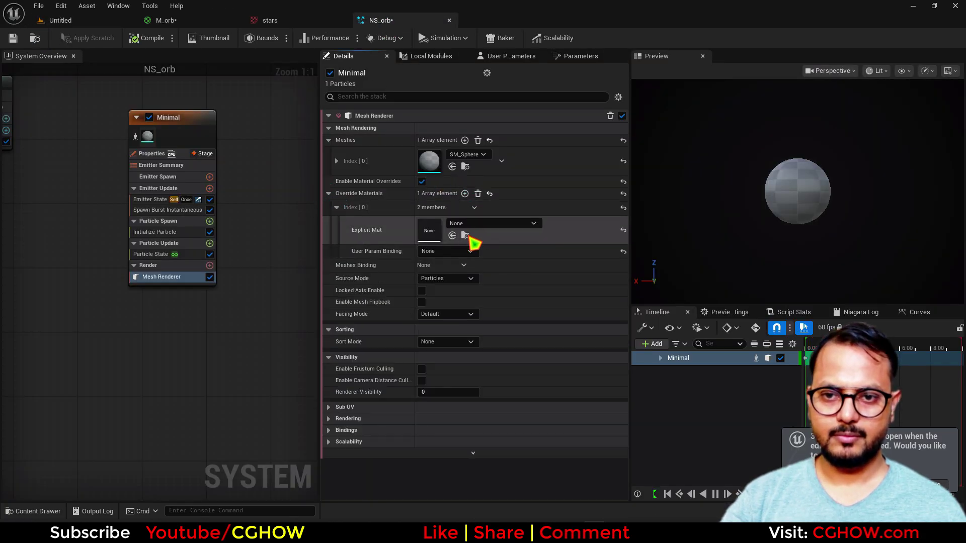
pyautogui.click(453, 236)
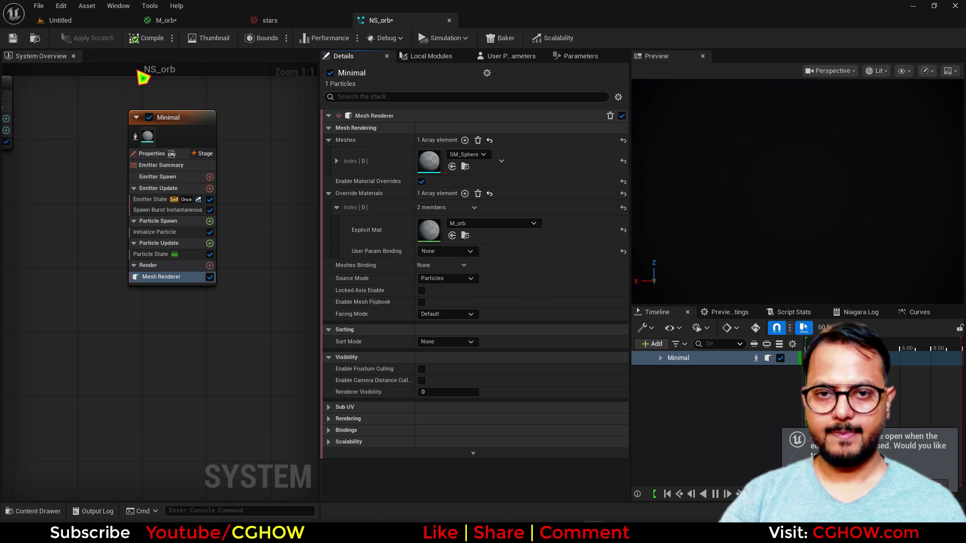
pyautogui.click(14, 39)
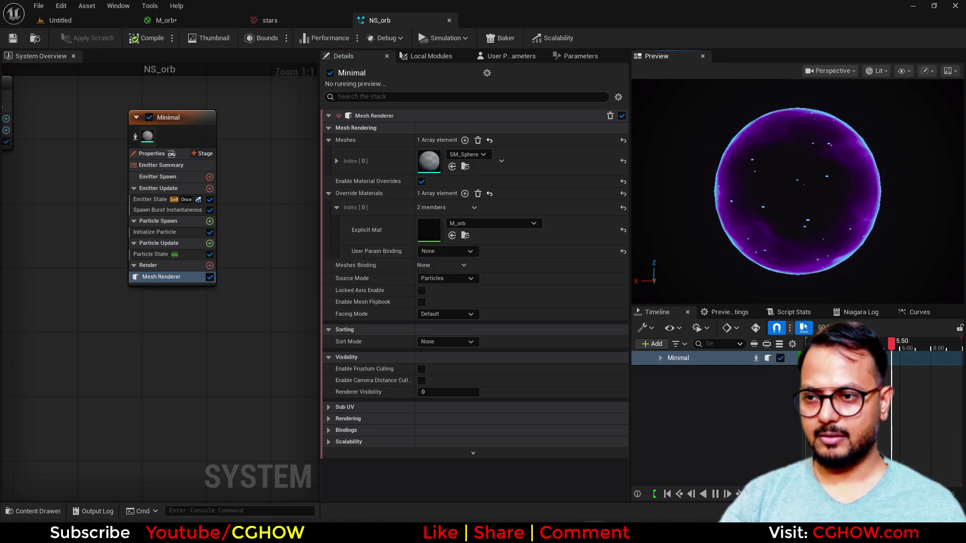
# - Duplicate the Minimal emitter and set the copy's Mesh Scale Mode to Uniform with a scale of about 1.66
pyautogui.click(193, 128)
pyautogui.moveTo(252, 114); pyautogui.dragTo(182, 134, button='right')
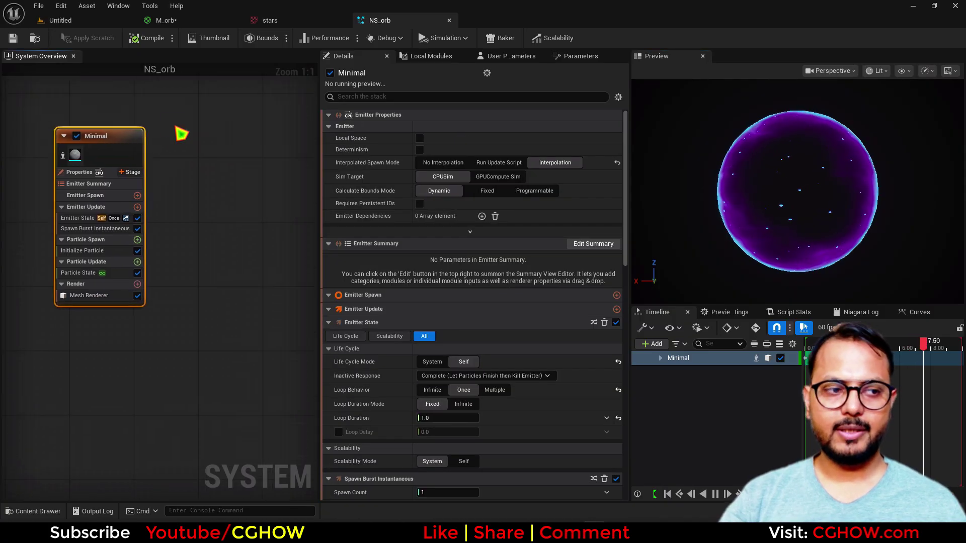
pyautogui.hotkey('ctrl', 'd')
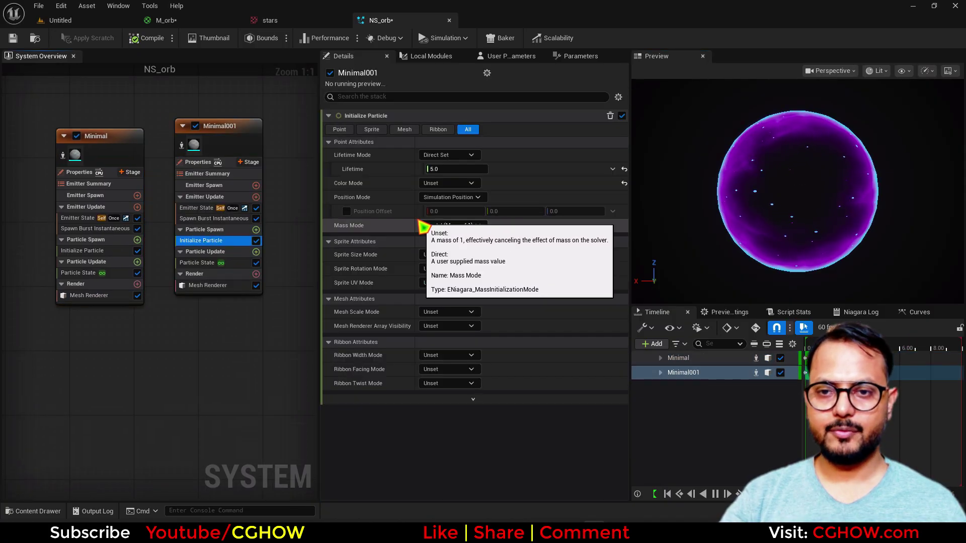
pyautogui.click(455, 312)
pyautogui.click(450, 339)
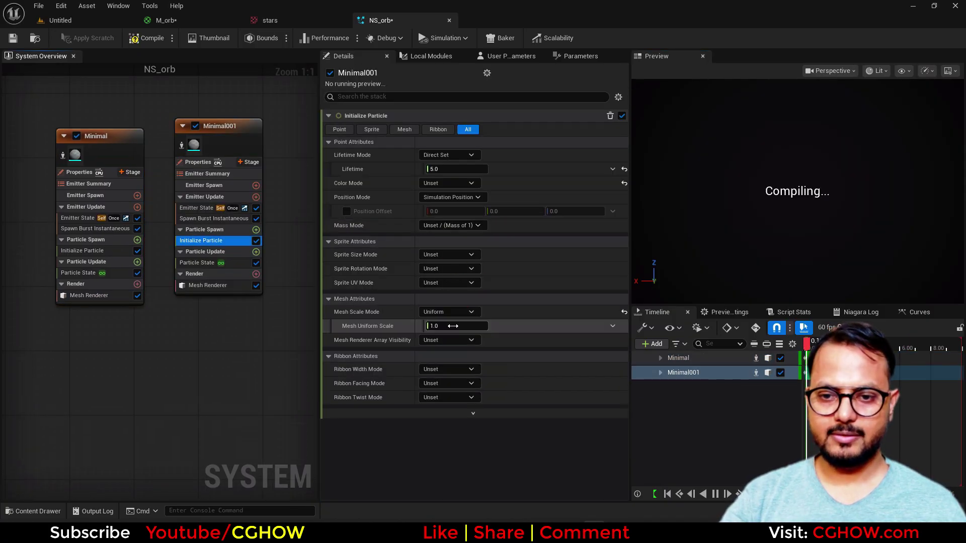
pyautogui.moveTo(455, 326); pyautogui.dragTo(444, 326)
pyautogui.moveTo(752, 283); pyautogui.dragTo(704, 283, button='right')
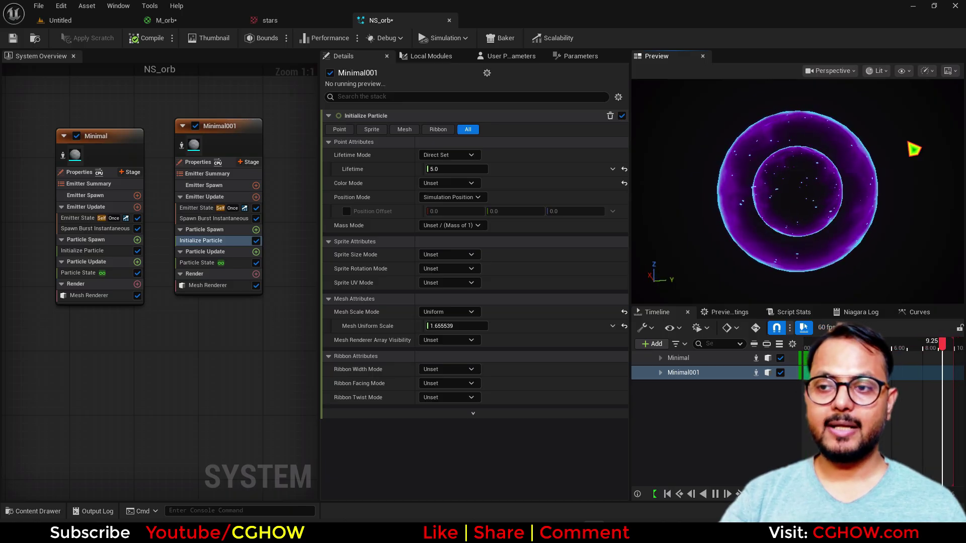
# - Add a Fountain template emitter beside the duplicated orb emitter
pyautogui.moveTo(307, 154); pyautogui.dragTo(144, 168, button='right')
pyautogui.rightClick(143, 138)
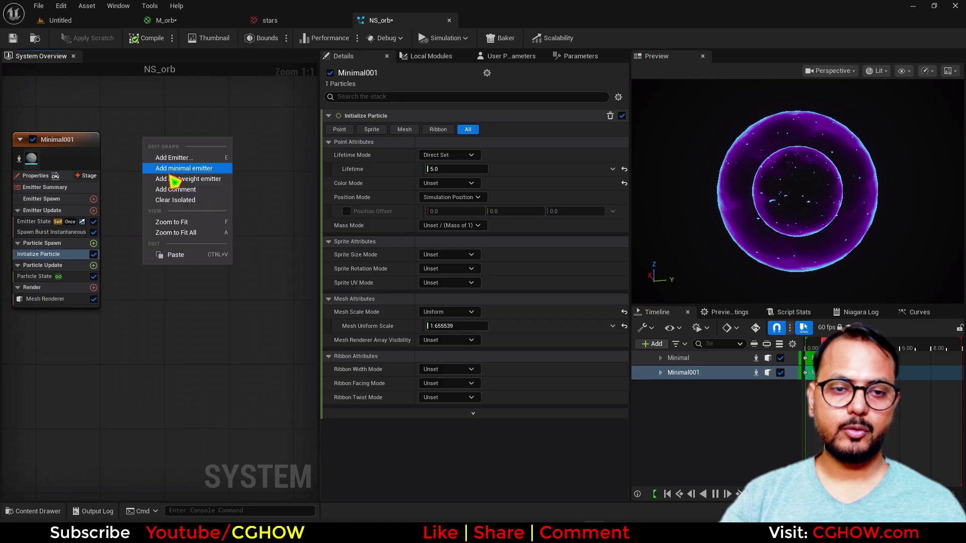
pyautogui.click(203, 158)
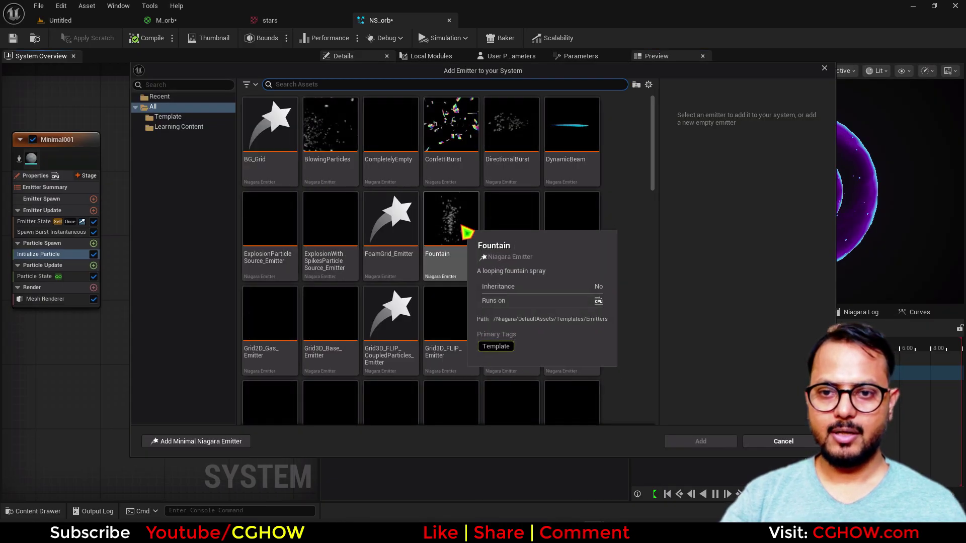
pyautogui.click(464, 229)
pyautogui.press('Return')
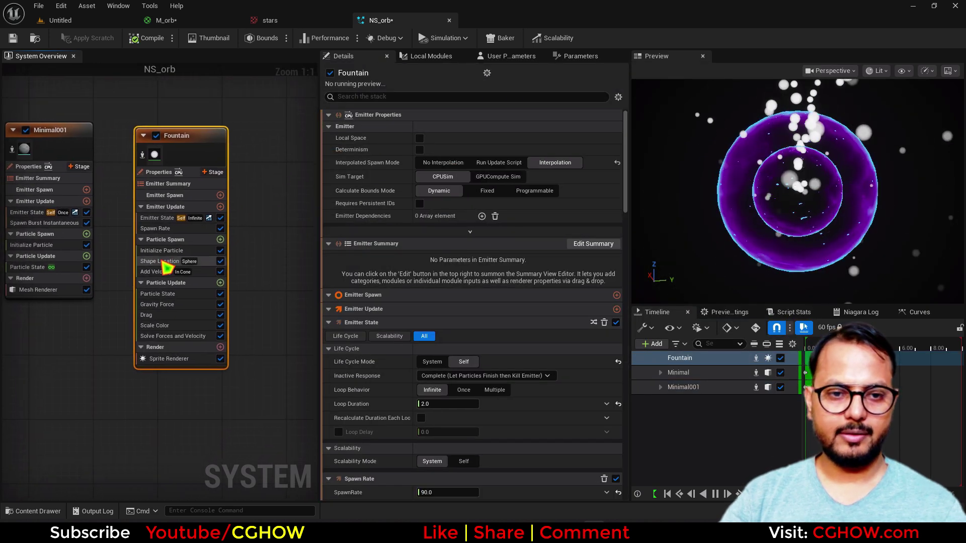
# - Delete the Fountain's Add Velocity and Gravity Force modules and set its Shape Location sphere radius to about 77
pyautogui.click(164, 272)
pyautogui.press('Delete')
pyautogui.click(181, 293)
pyautogui.press('Delete')
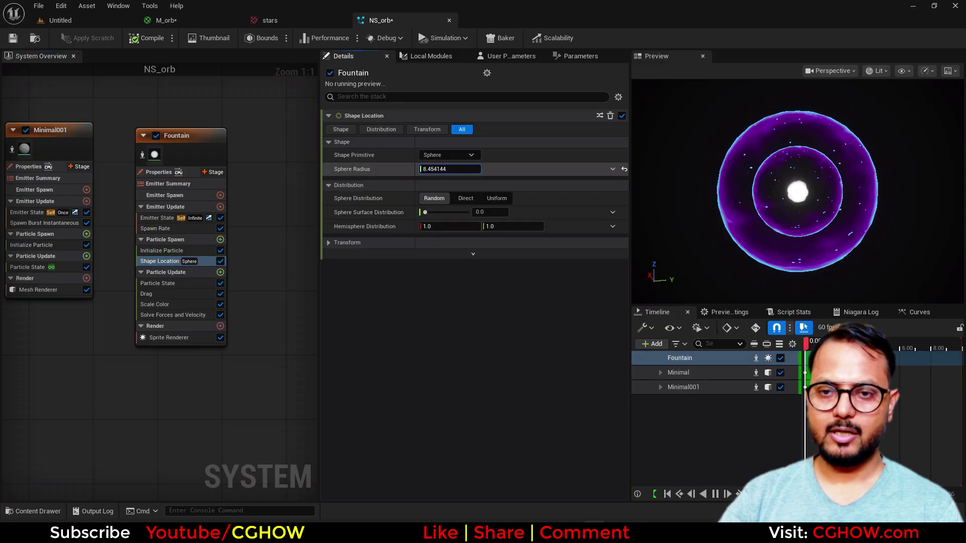
pyautogui.moveTo(450, 169); pyautogui.dragTo(478, 169)
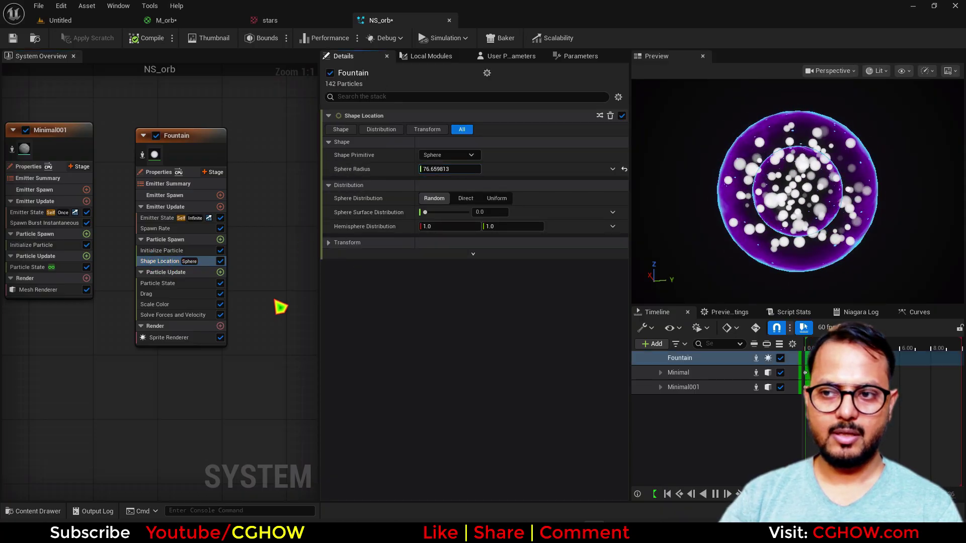
# - Apply the rise-and-fall bell template to the Scale Alpha curve in the Fountain's Scale Color module
pyautogui.click(166, 229)
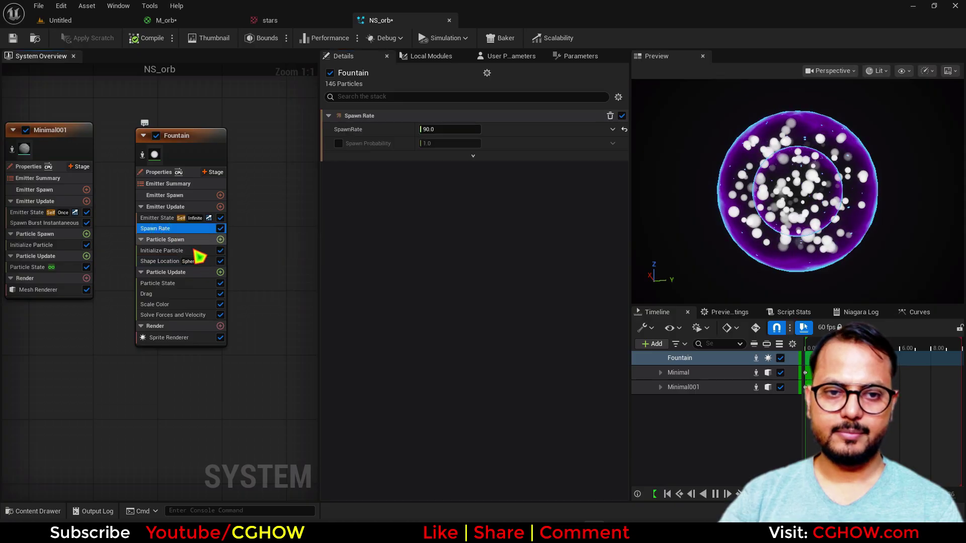
pyautogui.click(198, 304)
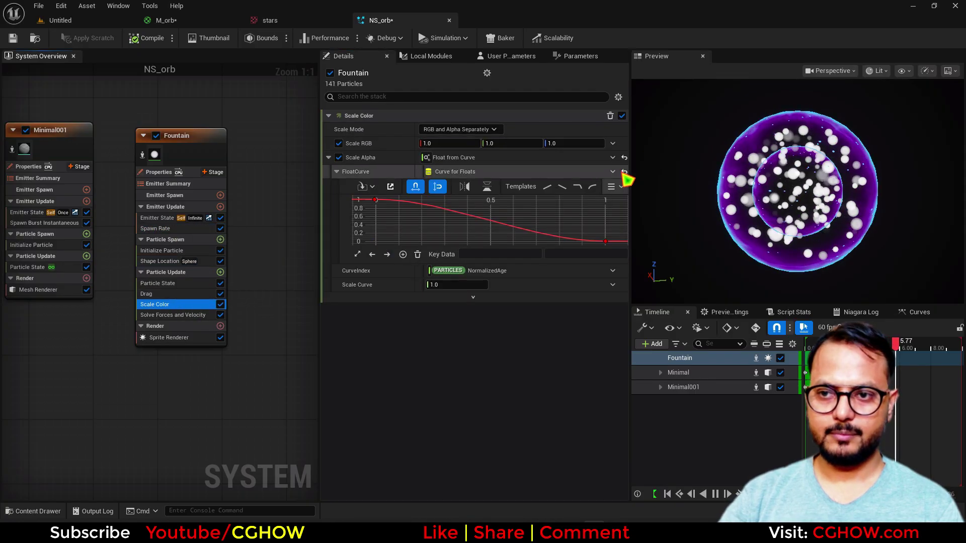
pyautogui.click(614, 187)
pyautogui.click(609, 243)
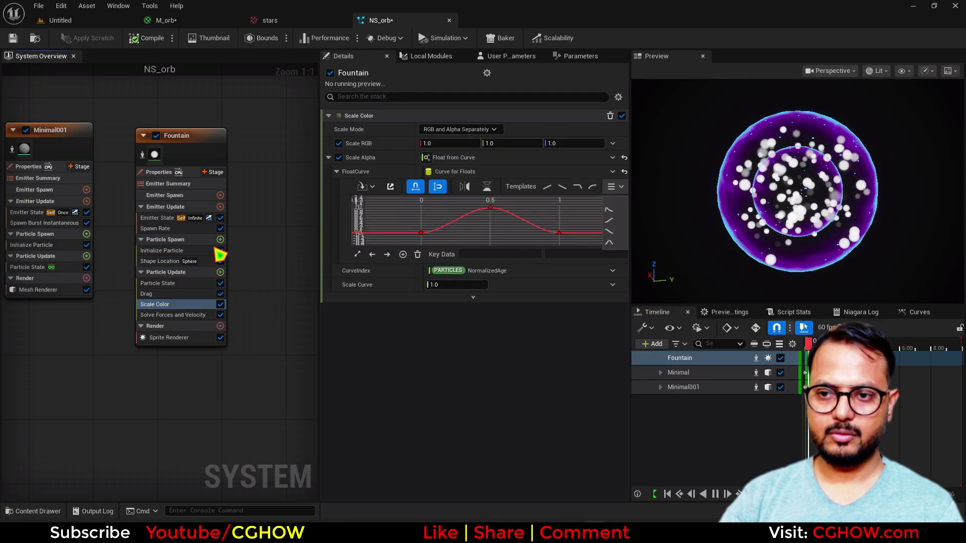
# - In the Fountain's Initialize Particle, set uniform sprite size to minimum 1 and maximum 2, and Mass Mode to Unset / (Mass of 1)
pyautogui.click(184, 250)
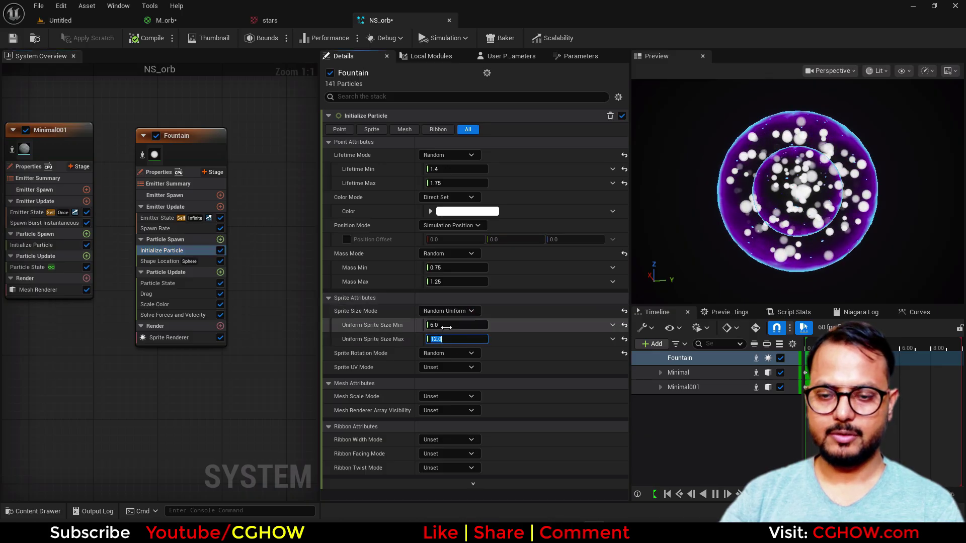
pyautogui.click(442, 325)
pyautogui.write('1')
pyautogui.click(447, 254)
pyautogui.click(455, 272)
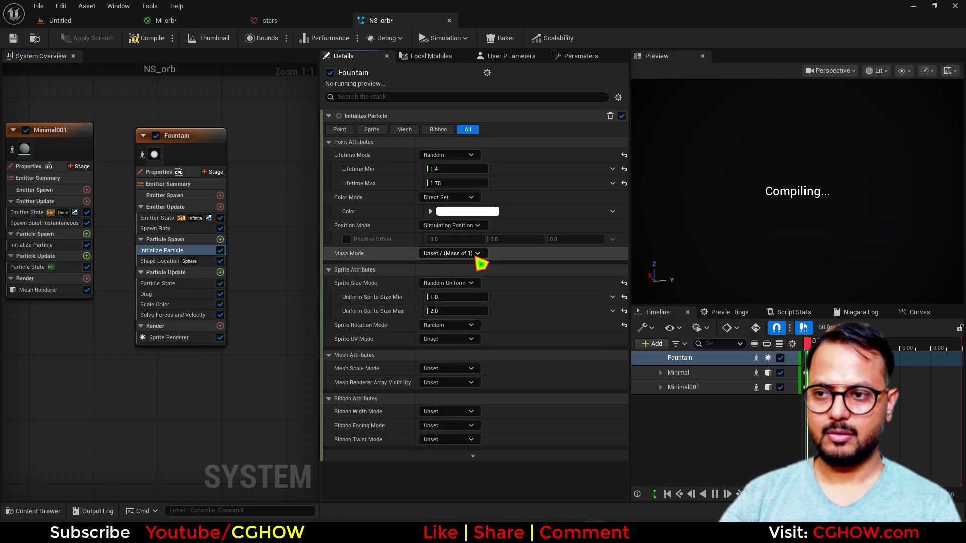
pyautogui.click(468, 212)
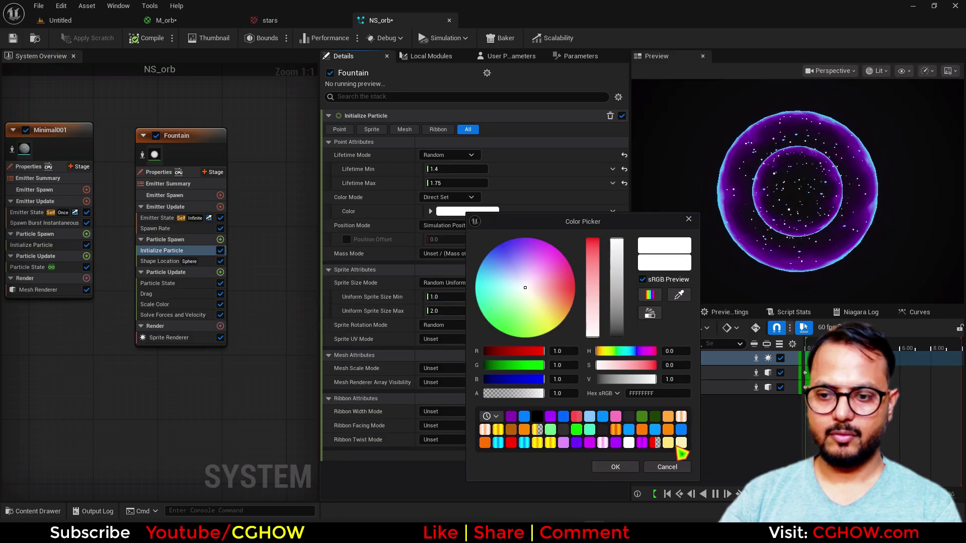
pyautogui.click(668, 465)
pyautogui.click(470, 200)
pyautogui.click(470, 252)
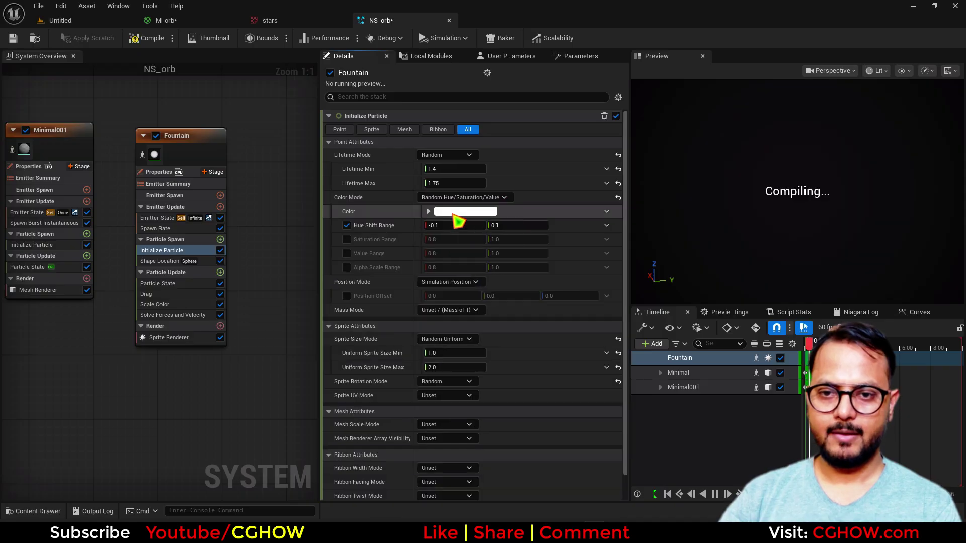
pyautogui.click(459, 212)
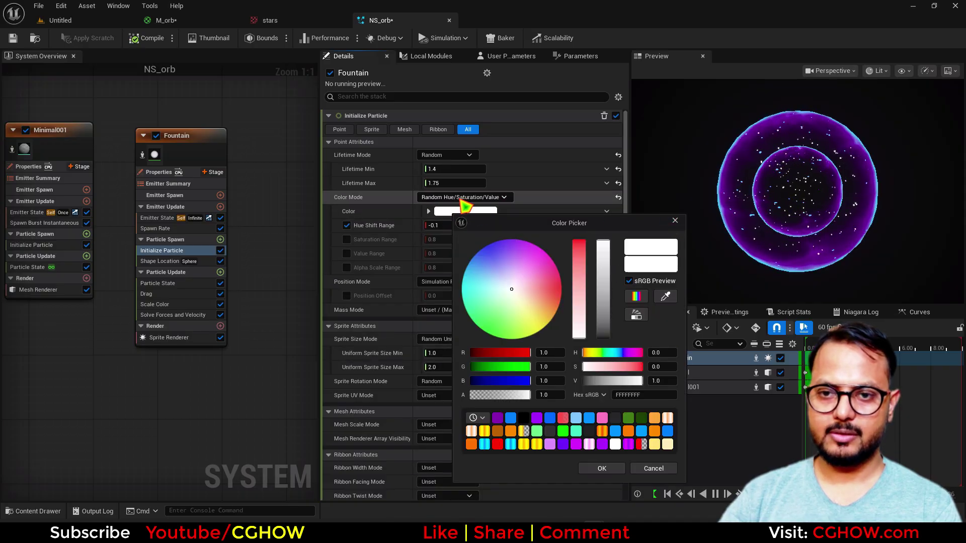
# - Set the Fountain's particle Color Mode to Random Range, with blue 008DFFFF as Color Minimum and purple as Color Maximum
pyautogui.click(461, 198)
pyautogui.click(445, 234)
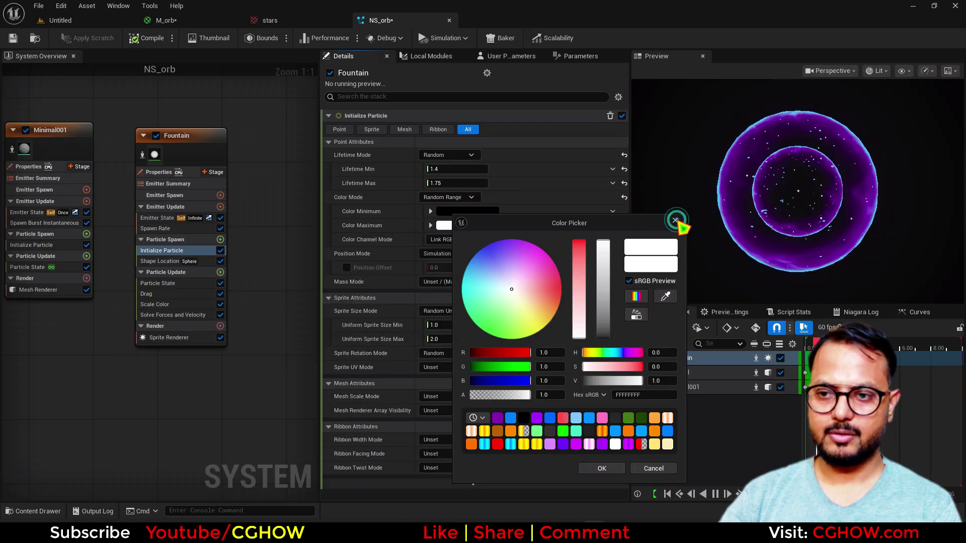
pyautogui.click(675, 220)
pyautogui.click(463, 211)
pyautogui.click(484, 253)
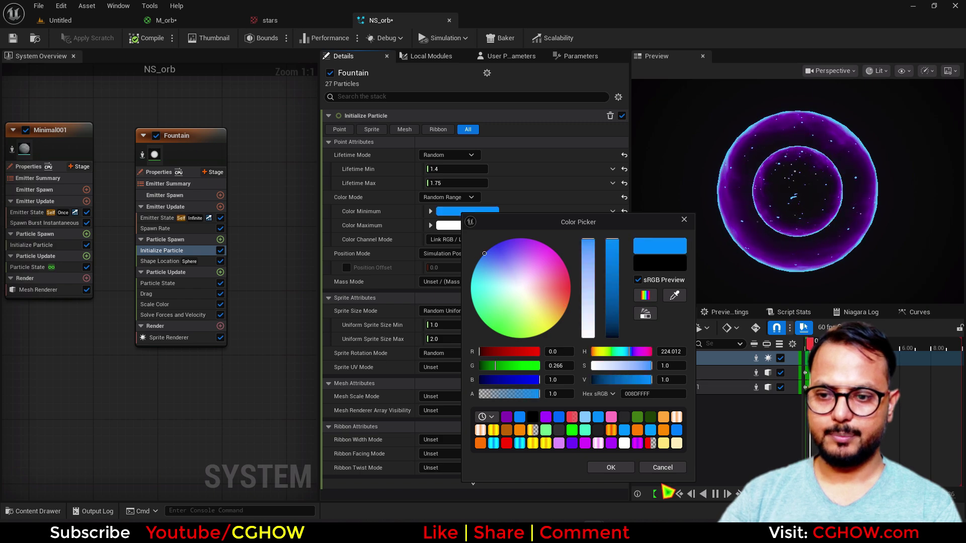
pyautogui.click(629, 472)
pyautogui.click(460, 226)
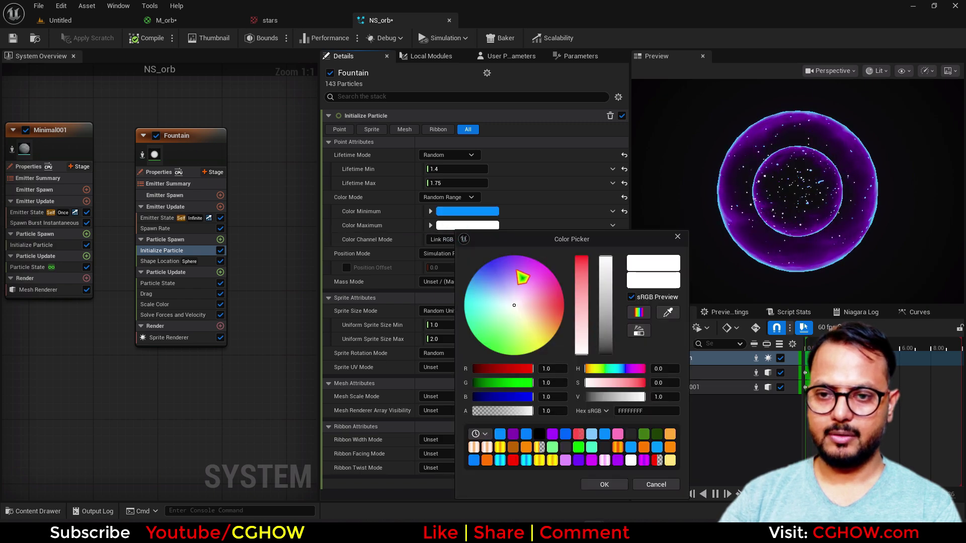
pyautogui.click(518, 255)
pyautogui.click(604, 484)
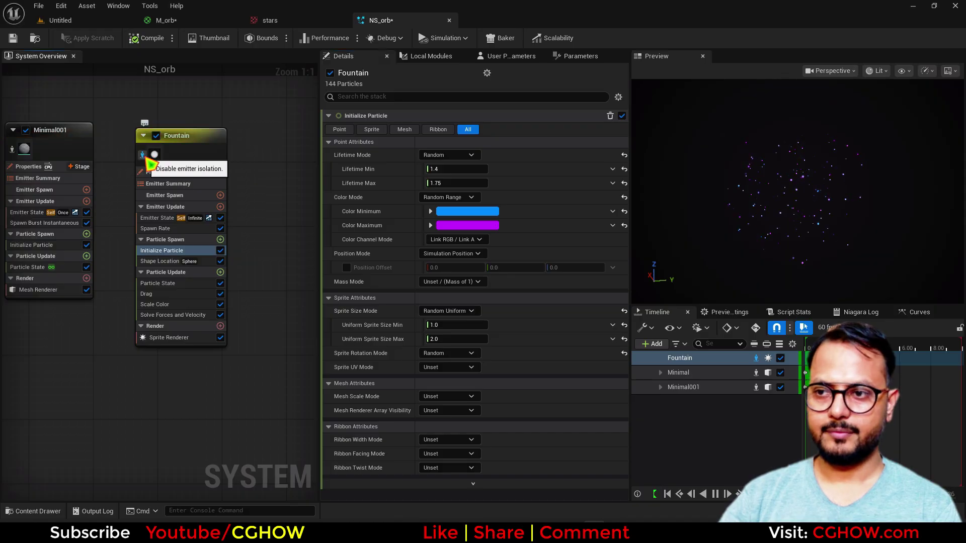
# - Add a Curl Noise Force module to the Fountain's Particle Update and set its Noise Strength to 50
pyautogui.click(220, 272)
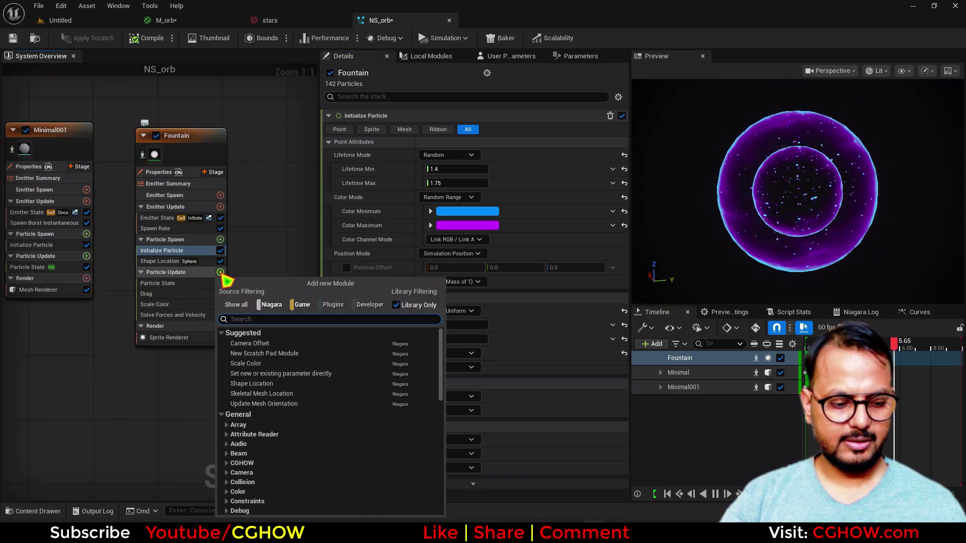
pyautogui.write('cur')
pyautogui.click(253, 382)
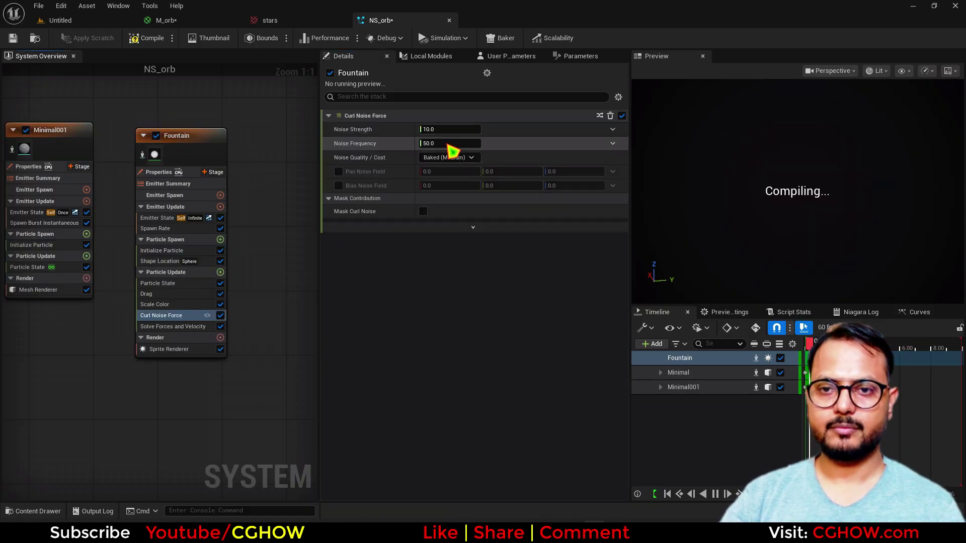
pyautogui.click(439, 130)
pyautogui.write('5')
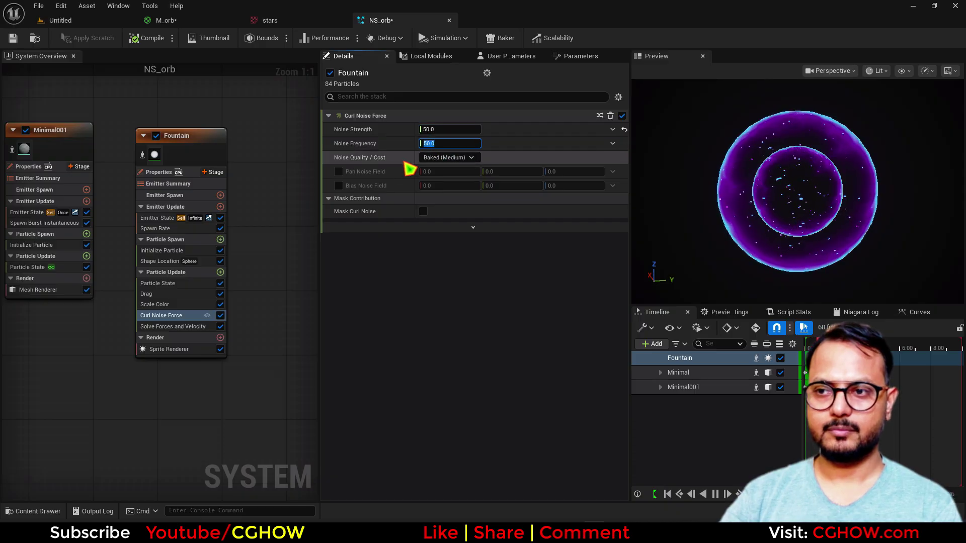
# - Enable Pan Noise Field on the Curl Noise Force and set it to 0.2, 0.5, 1.0
pyautogui.click(338, 171)
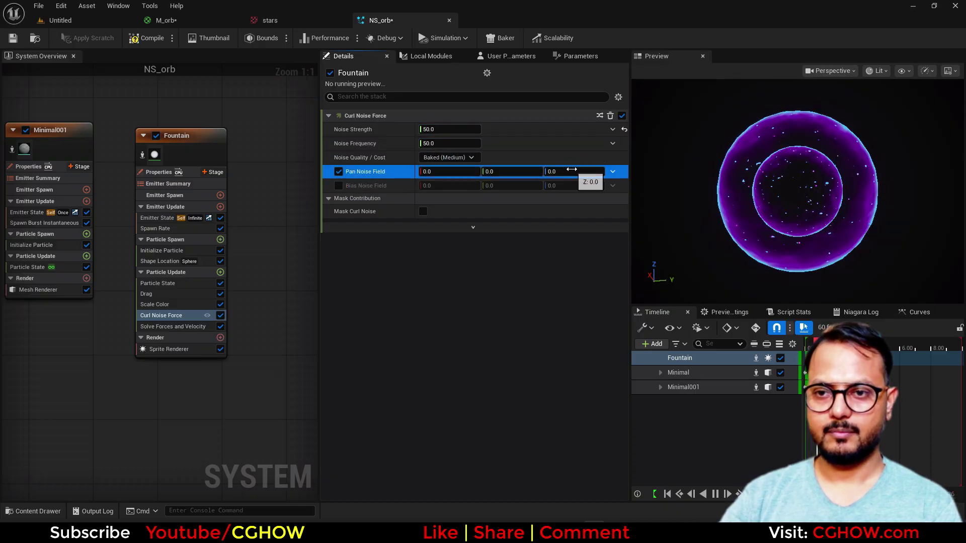
pyautogui.click(445, 176)
pyautogui.write('.2')
pyautogui.press('Return')
pyautogui.click(293, 307)
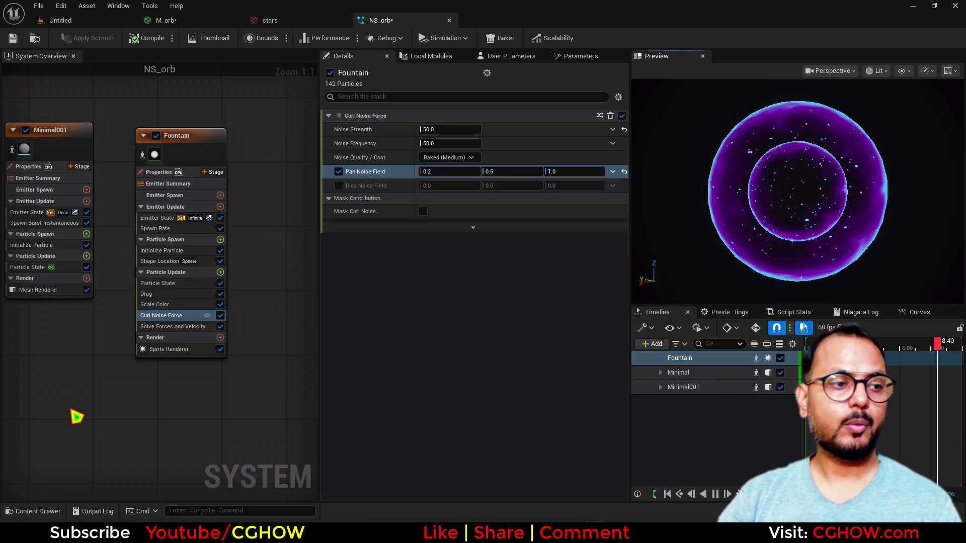
# - Return to the level editor and save all modified content, including M_orb, NS_orb and NewMaterial
pyautogui.moveTo(157, 401); pyautogui.dragTo(211, 377, button='right')
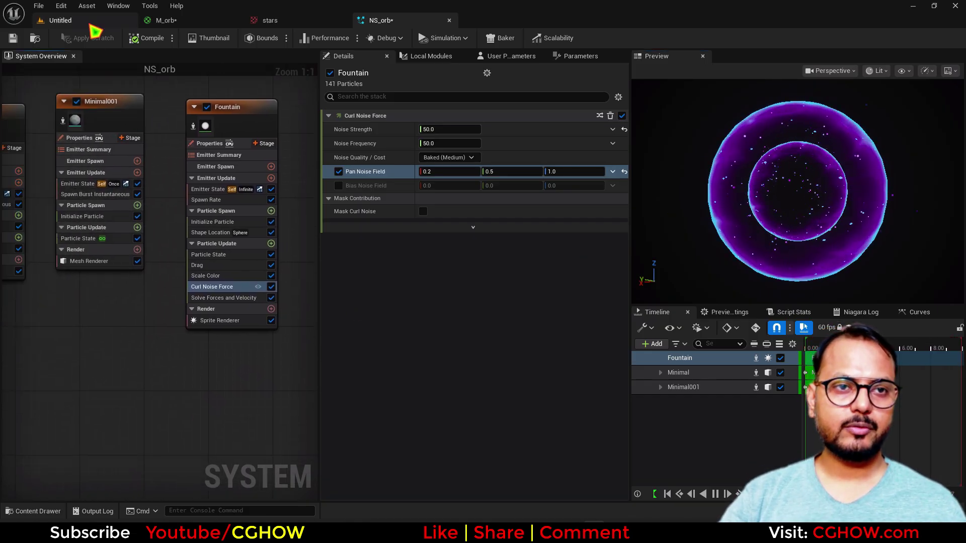
pyautogui.click(90, 21)
pyautogui.hotkey('ctrl', 'shift', 's')
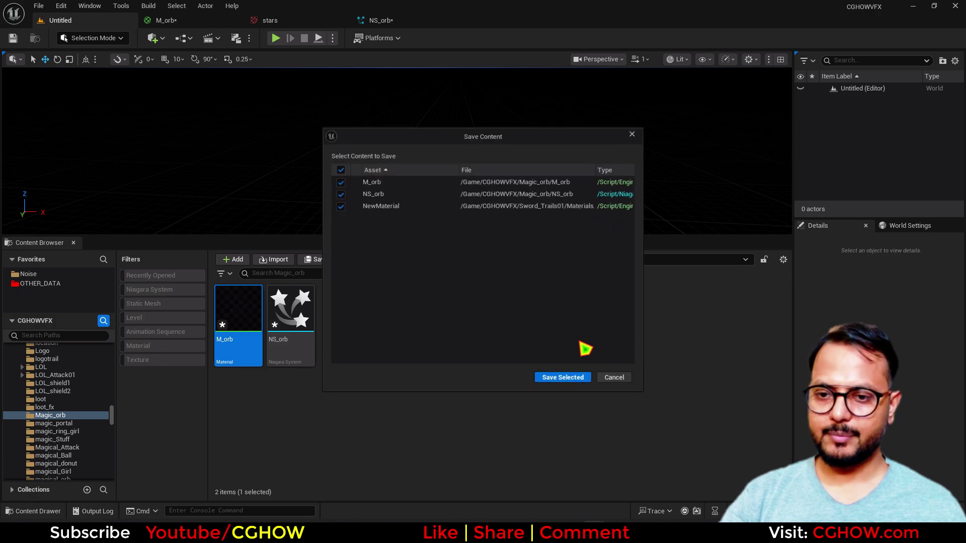
pyautogui.click(560, 382)
# - Filter the CGHOWVFX folder to materials and search it for "smoke"
pyautogui.moveTo(113, 415); pyautogui.dragTo(113, 348)
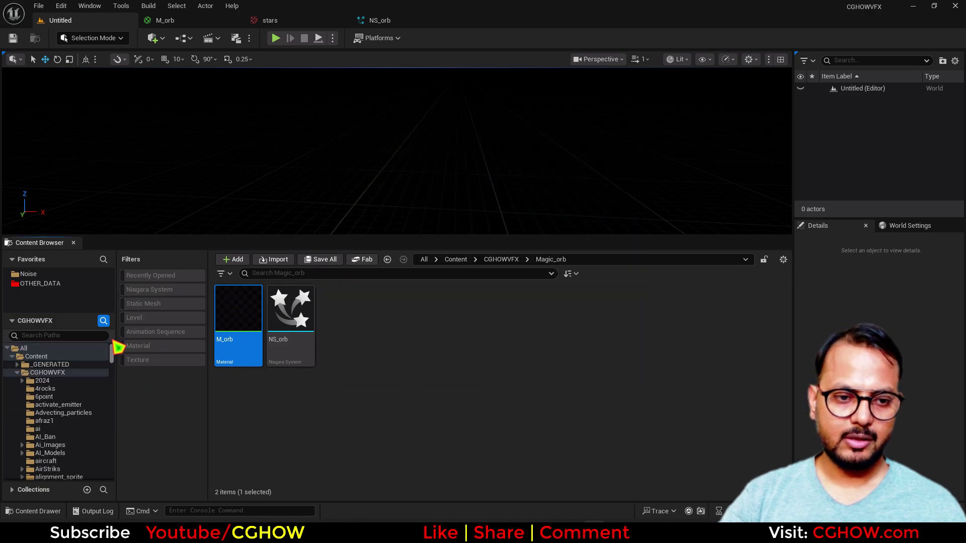
pyautogui.click(50, 373)
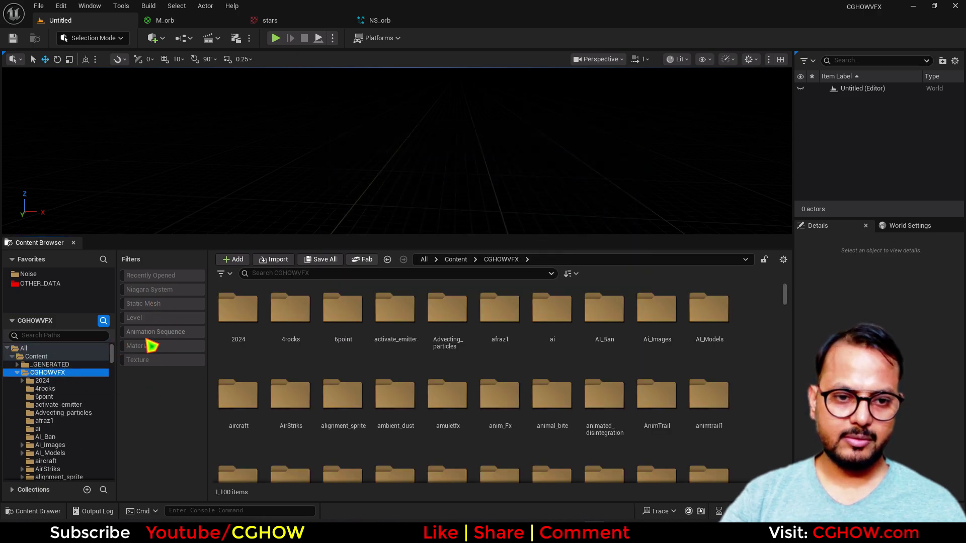
pyautogui.click(166, 346)
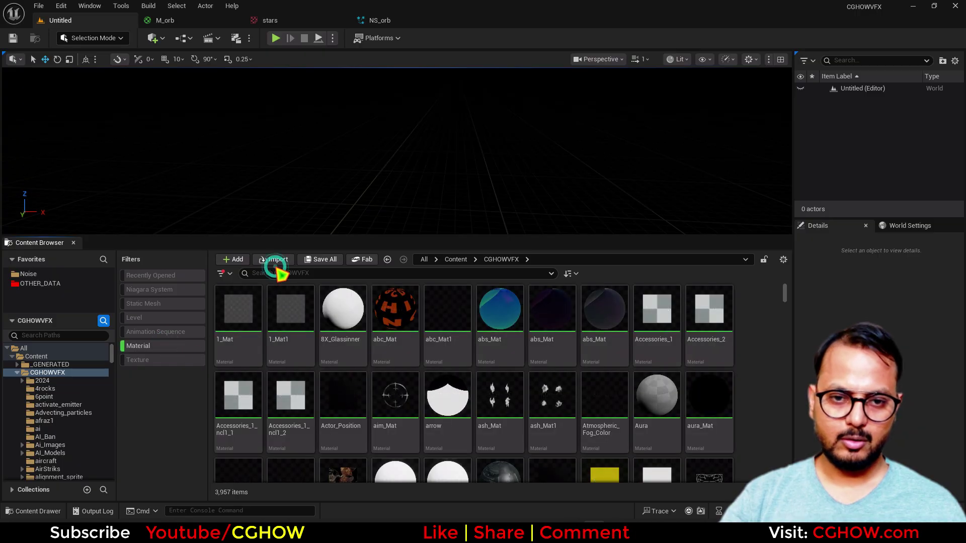
pyautogui.write('smoke')
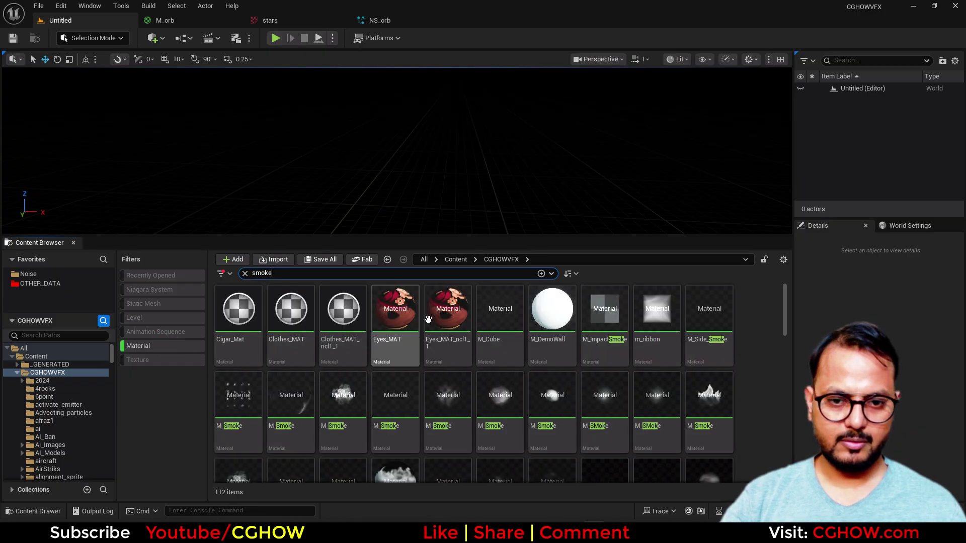
pyautogui.scroll(-3, 511, 392)
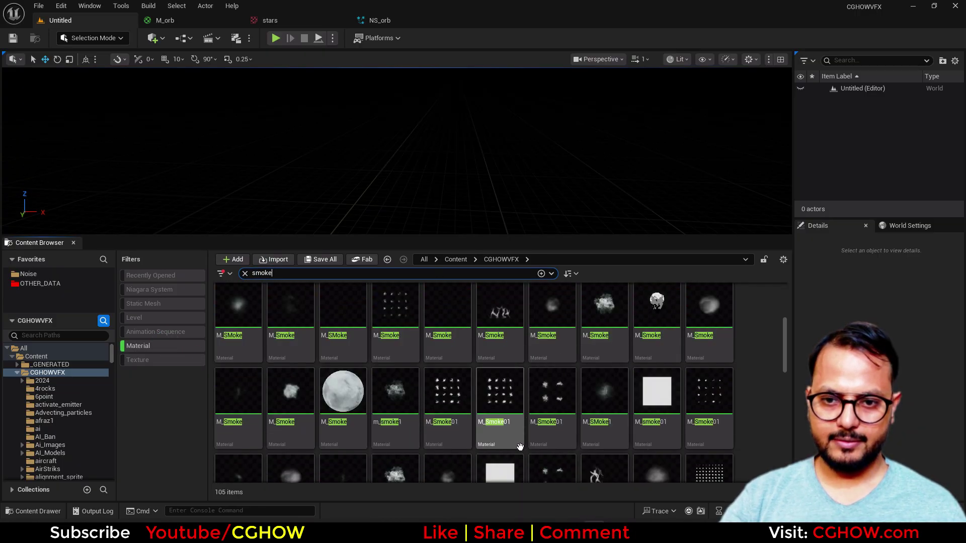
# - Open the two M_Smoke01 sprite-sheet materials and an M_Smoke material to compare them as smoke candidates
pyautogui.click(456, 395)
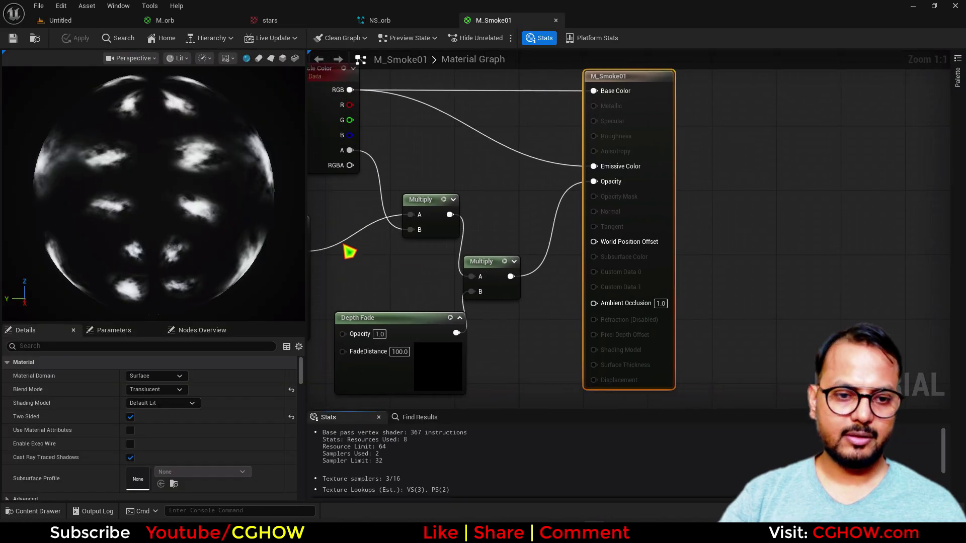
pyautogui.click(60, 21)
pyautogui.click(514, 414)
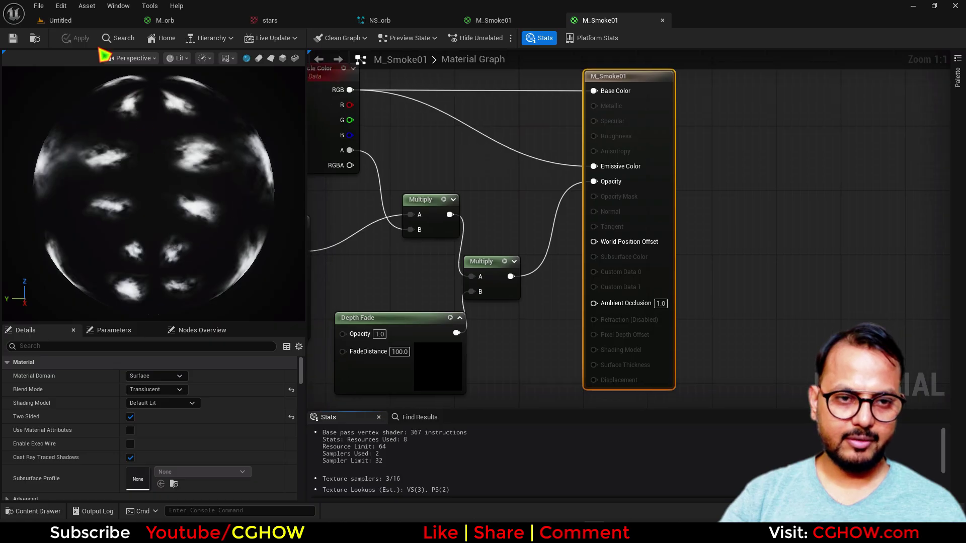
pyautogui.click(60, 20)
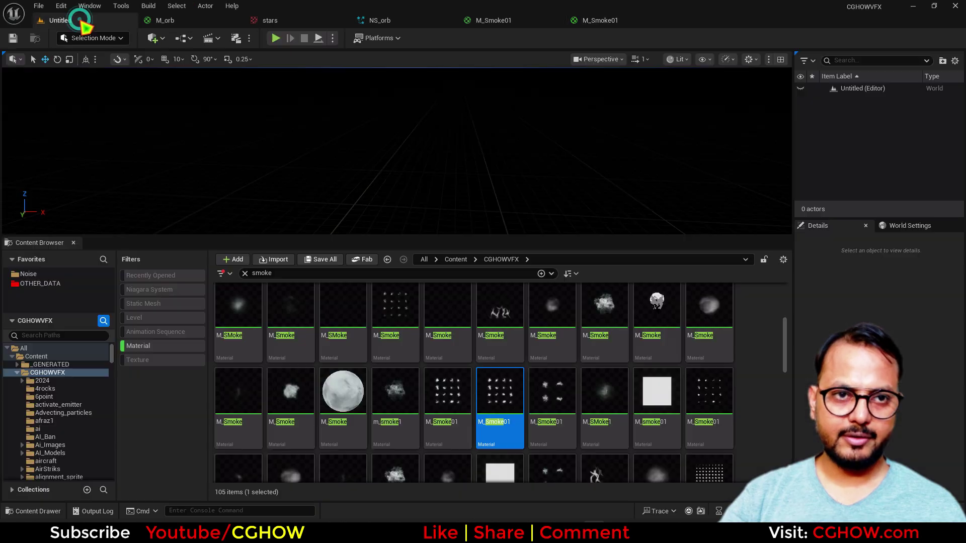
pyautogui.click(383, 325)
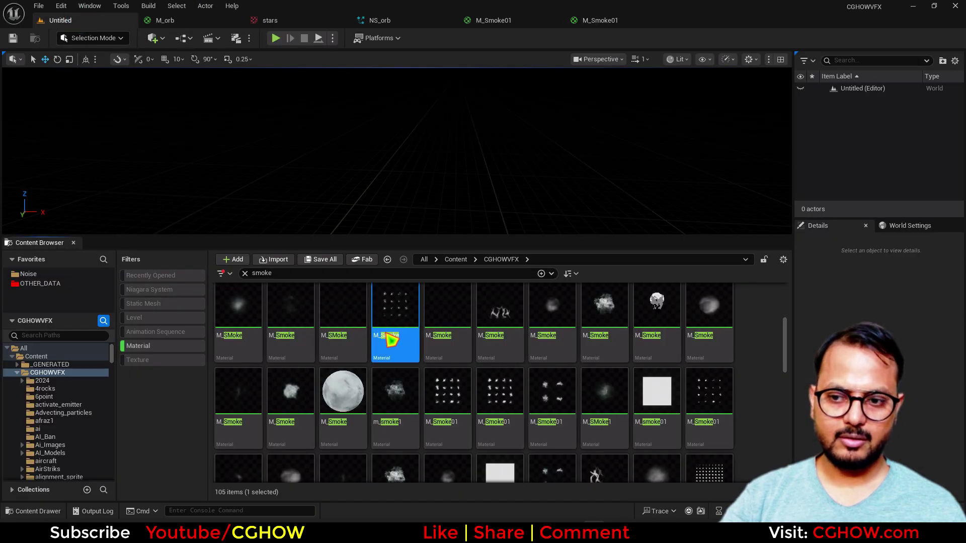
pyautogui.doubleClick(390, 340)
pyautogui.click(61, 20)
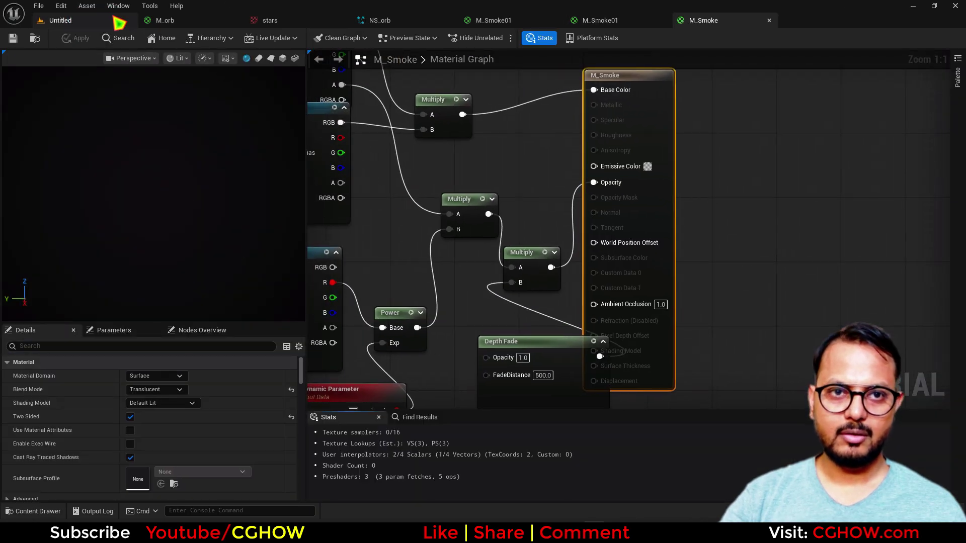
# - Examine the first M_Smoke01 material's node graph and preview its smoke sprite sheet on a plane
pyautogui.doubleClick(460, 397)
pyautogui.moveTo(336, 222); pyautogui.dragTo(572, 242, button='right')
pyautogui.scroll(-1, 564, 269)
pyautogui.moveTo(587, 311); pyautogui.dragTo(481, 302, button='right')
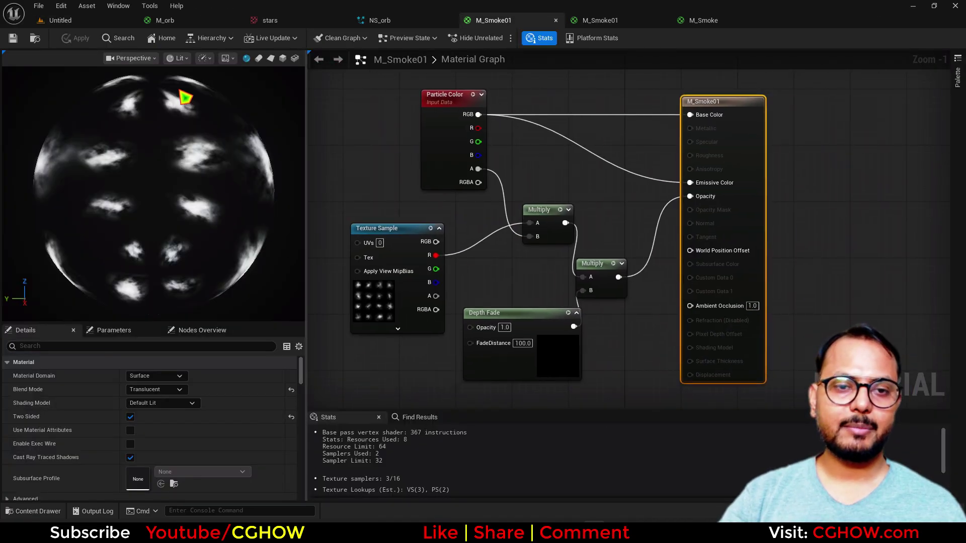
pyautogui.click(271, 59)
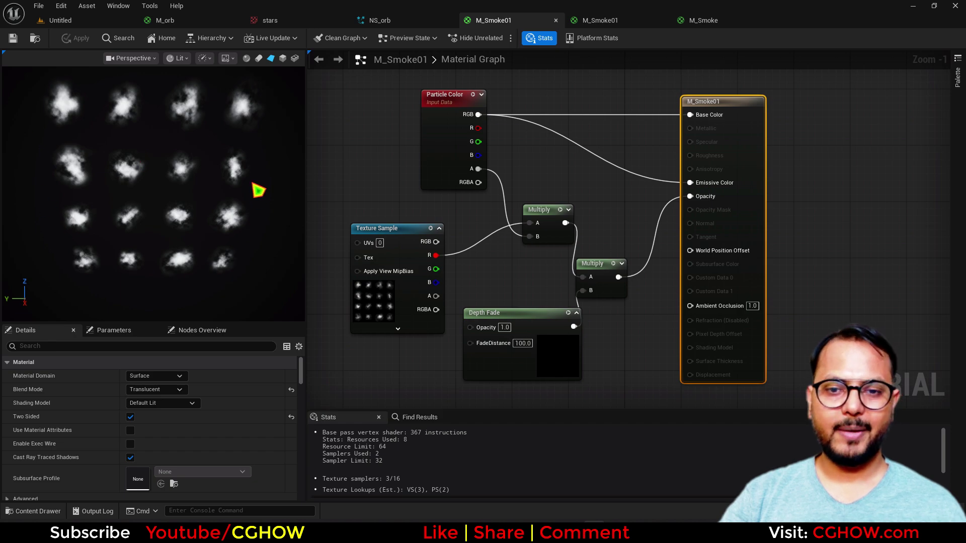
# - Locate M_Smoke01 in the AirStriks Materials folder, create a material instance from it and open the instance
pyautogui.click(34, 38)
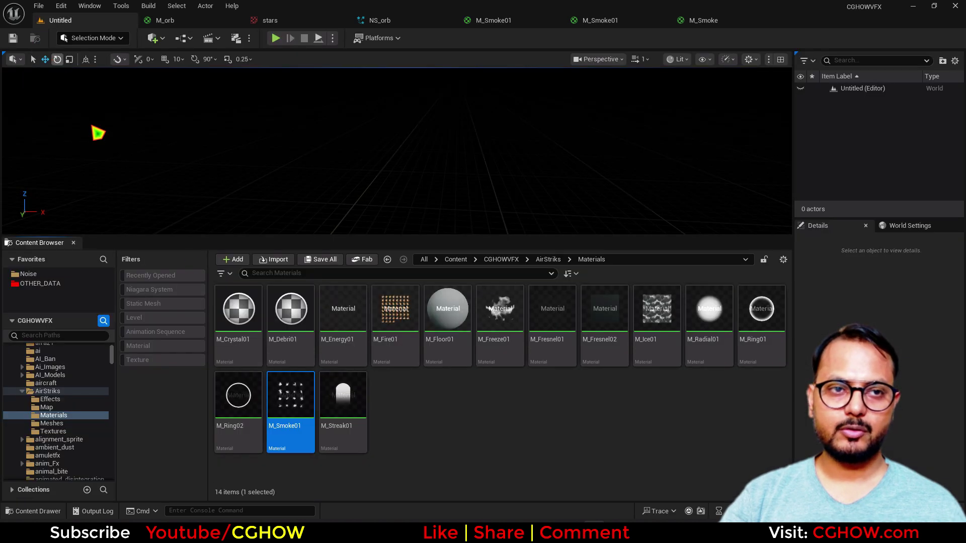
pyautogui.rightClick(291, 398)
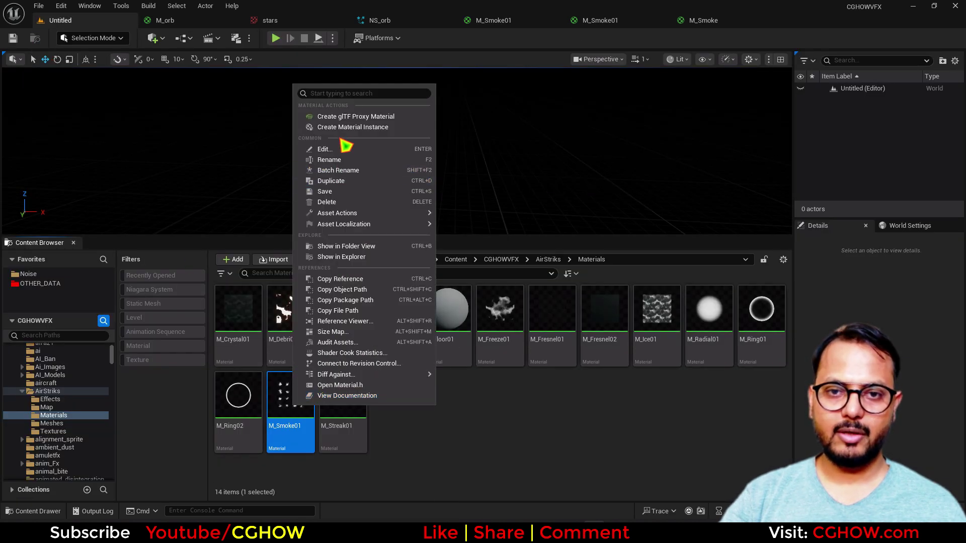
pyautogui.click(352, 127)
pyautogui.click(331, 413)
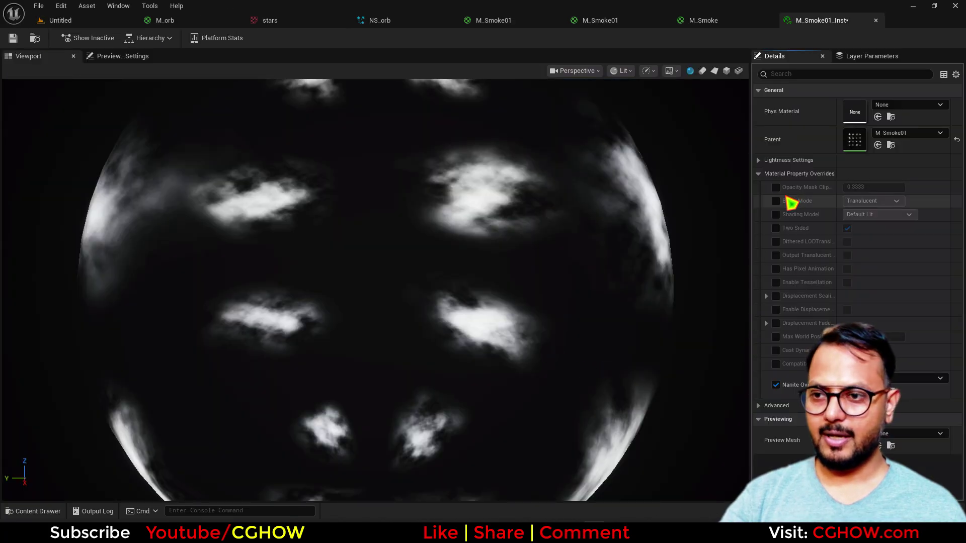
# - Override the M_Smoke01_Inst Blend Mode with Additive and save the instance
pyautogui.click(775, 201)
pyautogui.click(863, 202)
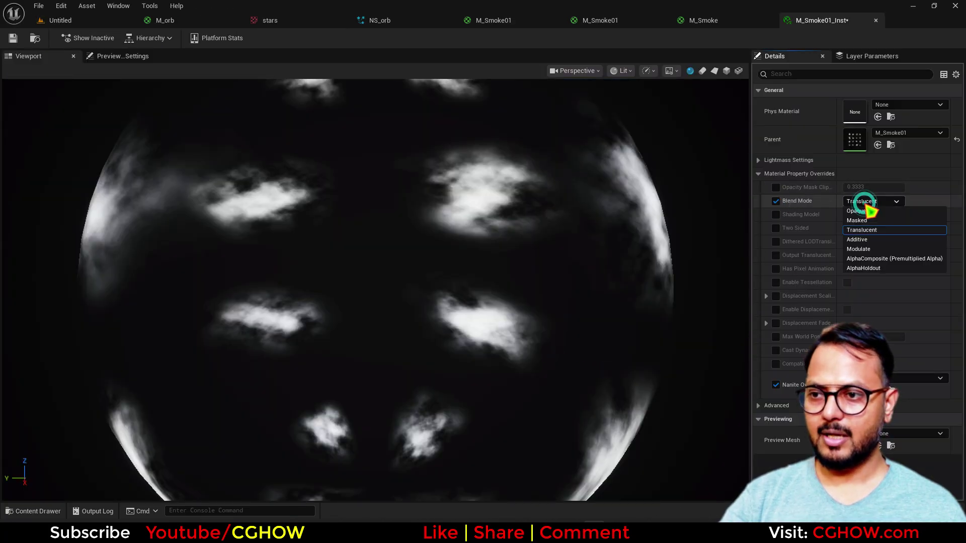
pyautogui.click(869, 243)
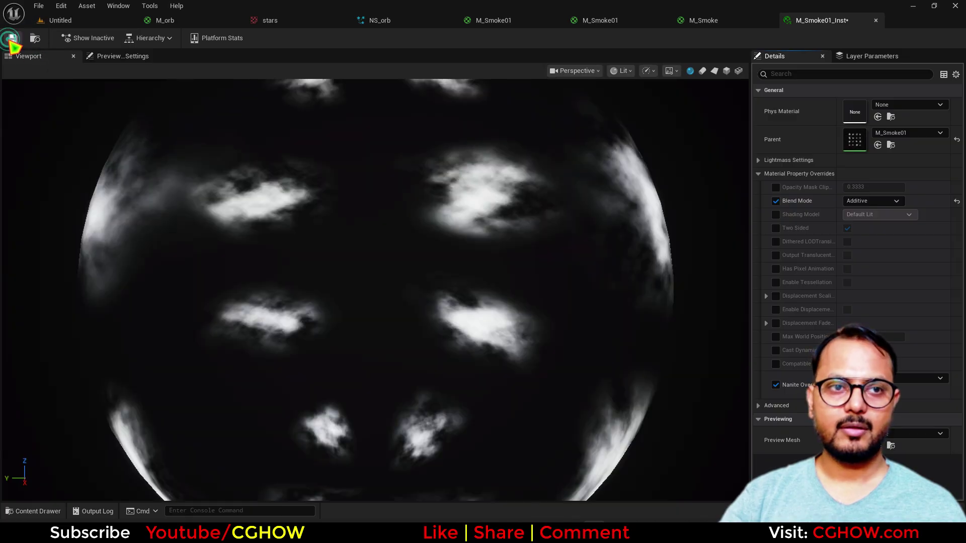
pyautogui.click(13, 38)
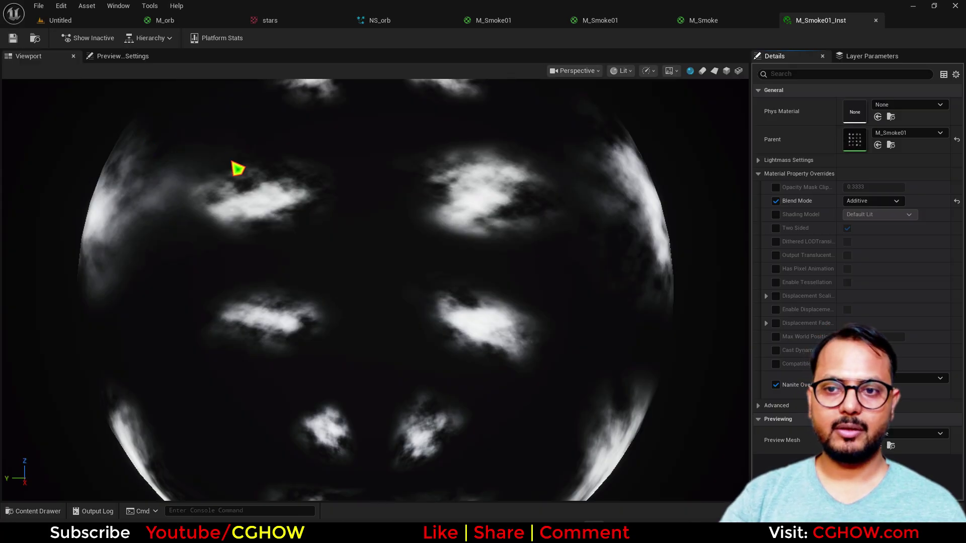
# - Preview M_Smoke01_Inst on a plane and locate the instance in the content browser
pyautogui.scroll(-4, 233, 165)
pyautogui.click(715, 71)
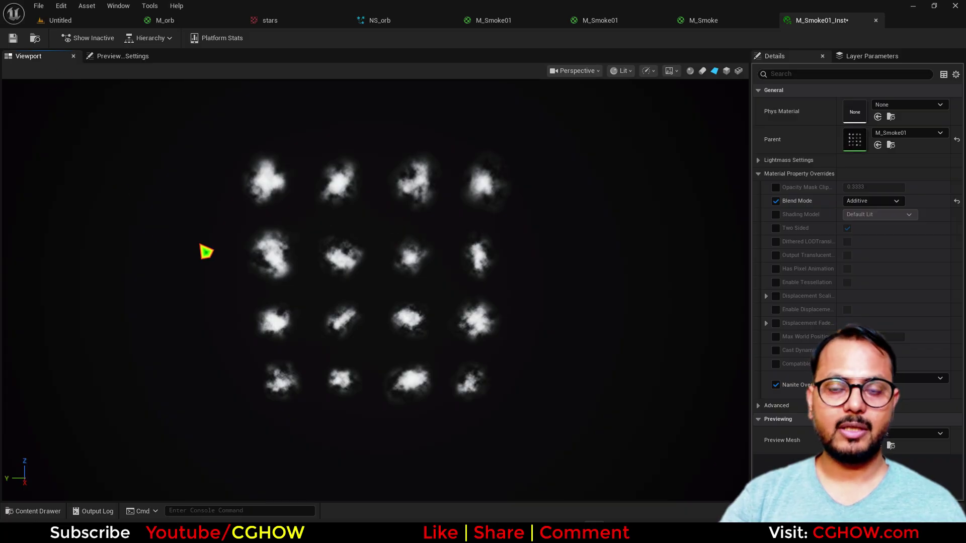
pyautogui.click(34, 38)
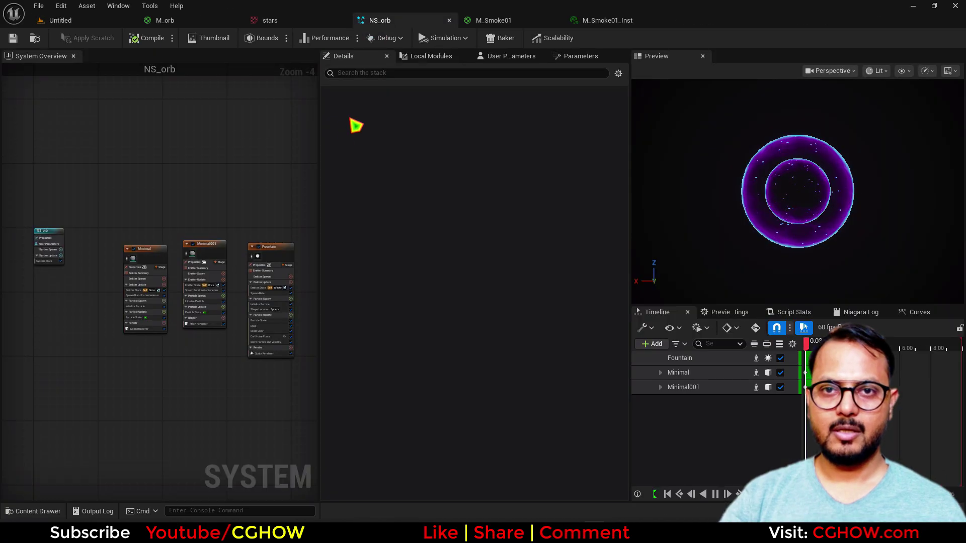
pyautogui.moveTo(217, 123); pyautogui.dragTo(55, 123, button='right')
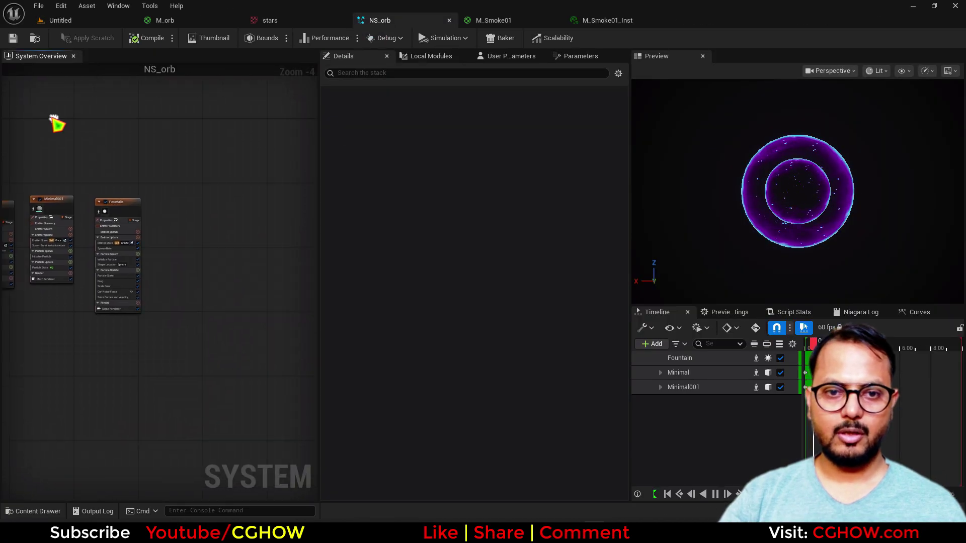
# - Duplicate the Fountain emitter beside the original and remove the Shape Location module from the copy
pyautogui.scroll(3, 136, 218)
pyautogui.click(136, 218)
pyautogui.click(221, 197)
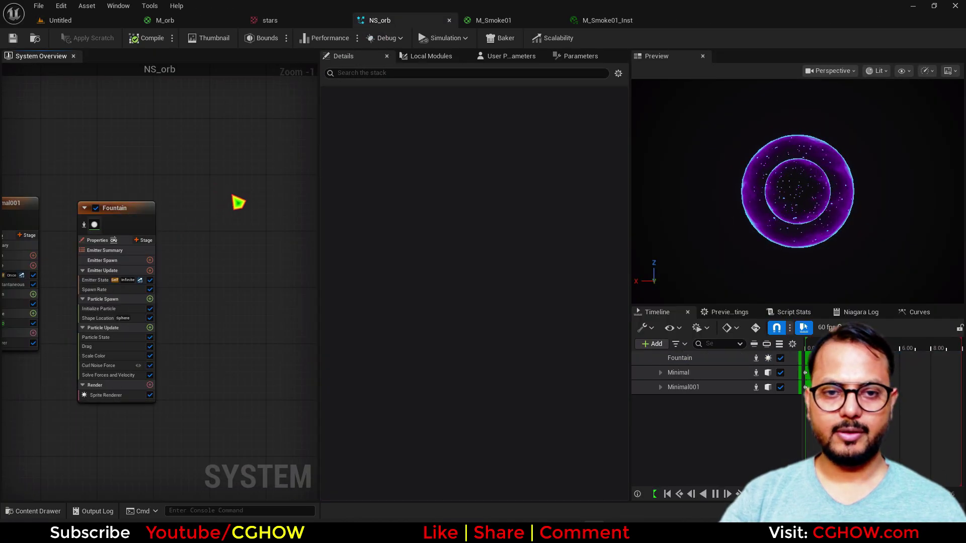
pyautogui.hotkey('ctrl', 'v')
pyautogui.scroll(1, 194, 222)
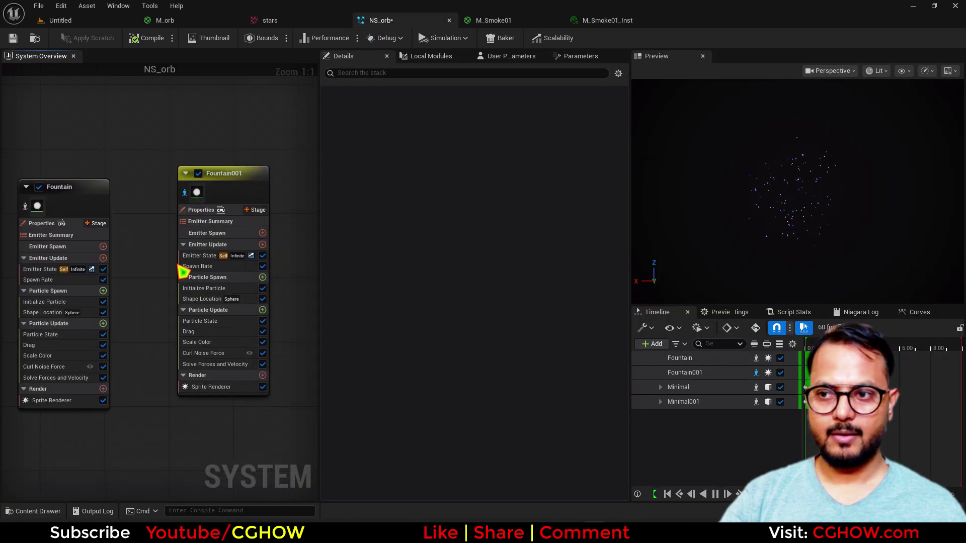
pyautogui.click(202, 292)
pyautogui.click(201, 299)
pyautogui.press('Delete')
# - Set the copied emitter's Spawn Rate to 5 and remove its Curl Noise Force module
pyautogui.click(210, 289)
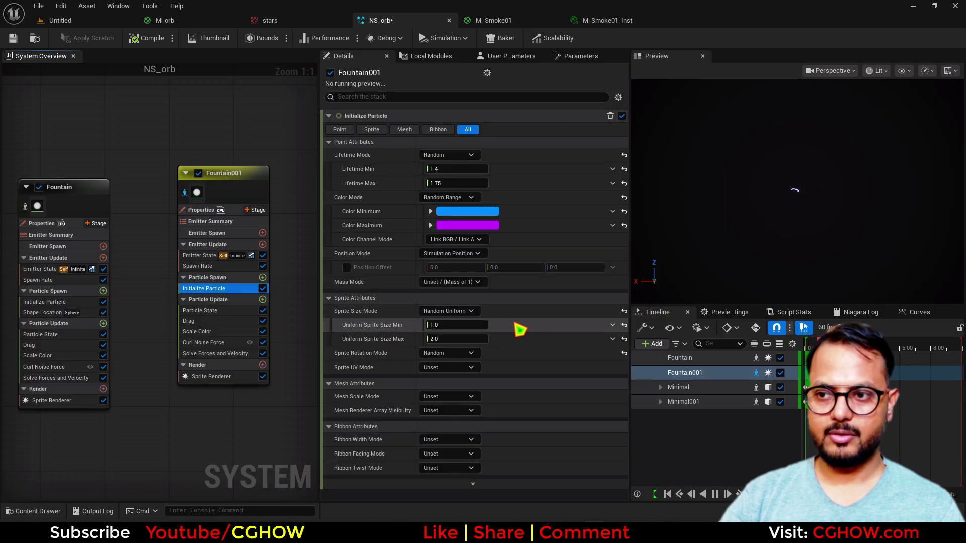
pyautogui.click(256, 266)
pyautogui.click(438, 130)
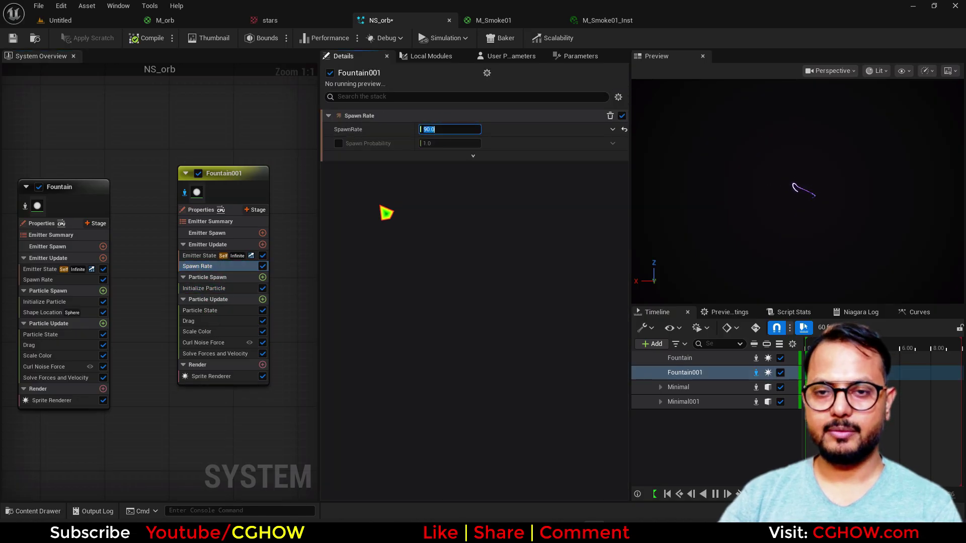
pyautogui.click(210, 342)
pyautogui.press('Delete')
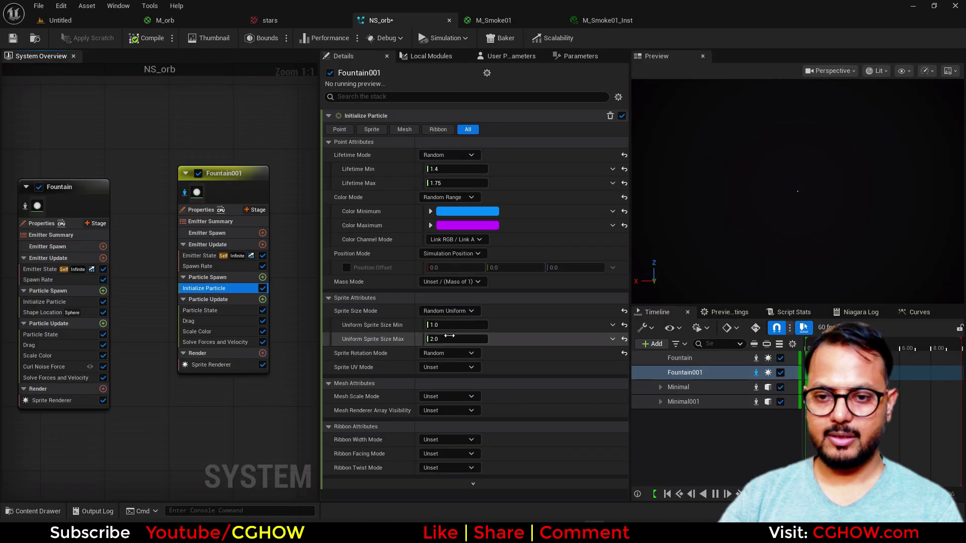
# - Set the copied emitter's Uniform Sprite Size to a minimum of 50 and a maximum of 100
pyautogui.click(453, 339)
pyautogui.click(449, 325)
pyautogui.write('5')
pyautogui.press('Return')
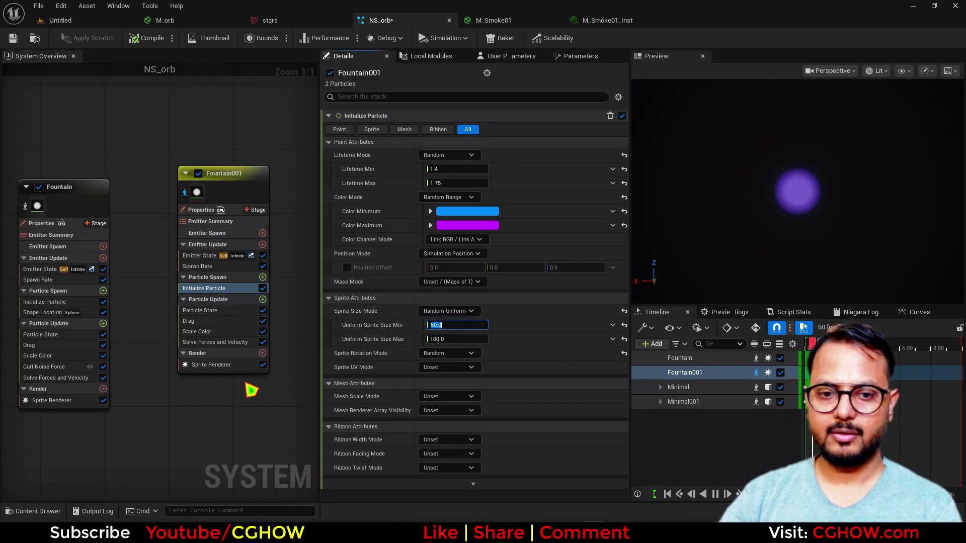
# - Assign M_Smoke01_Inst as the copied emitter's sprite material and set its Sub Image Size to 4 by 4
pyautogui.click(254, 365)
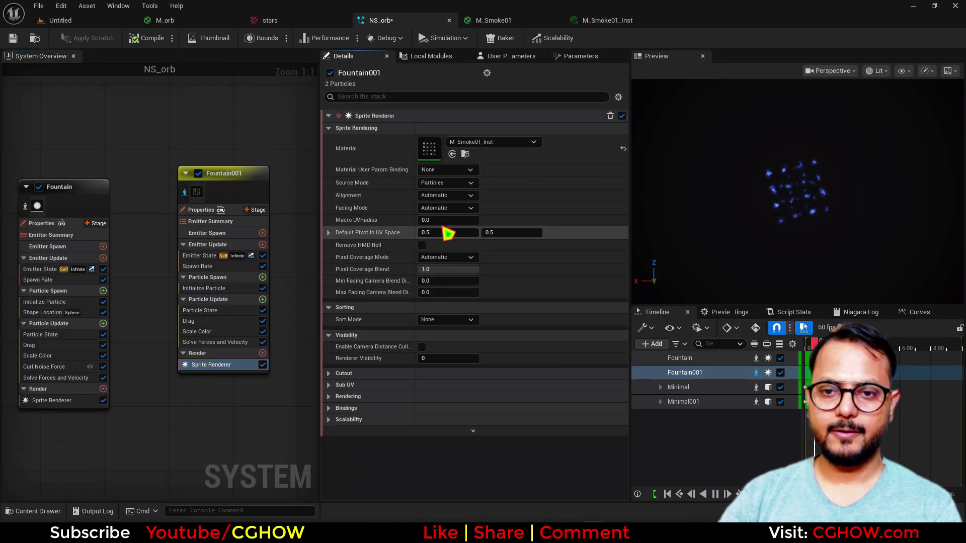
pyautogui.click(341, 386)
pyautogui.click(445, 409)
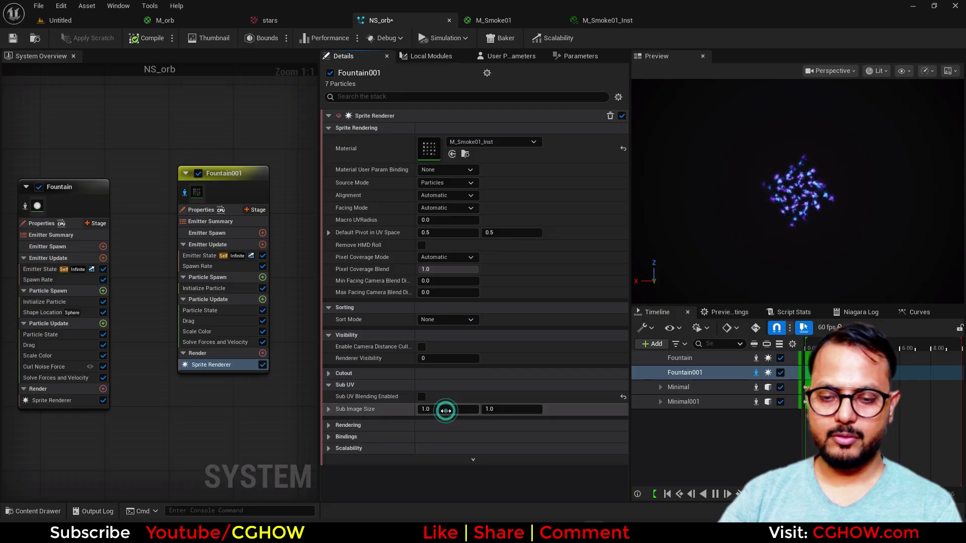
pyautogui.write('4')
pyautogui.press('Tab')
pyautogui.write('4')
pyautogui.press('Return')
# - Add a Sub UVAnimation module to Particle Spawn with Random animation mode and the emitter's Sprite Renderer as its source
pyautogui.click(263, 278)
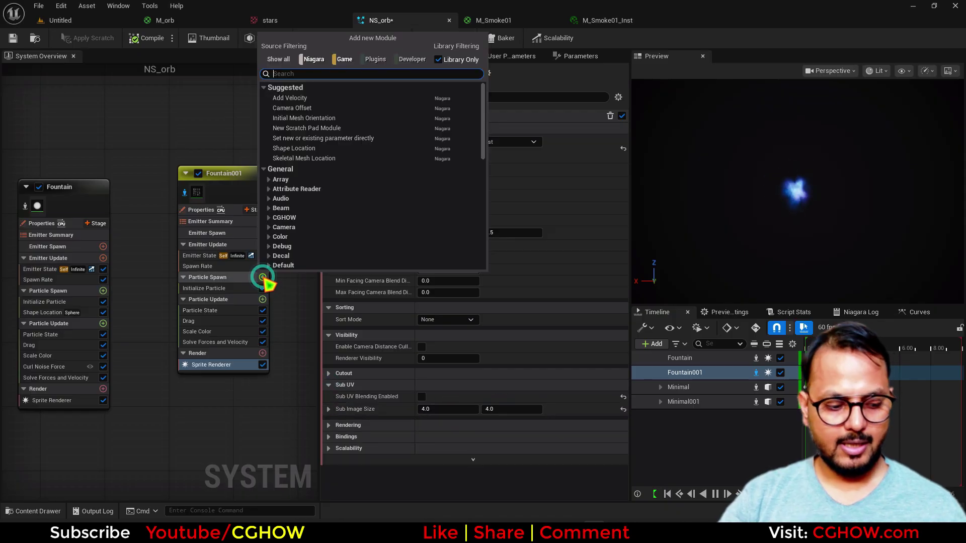
pyautogui.write('anim')
pyautogui.click(317, 119)
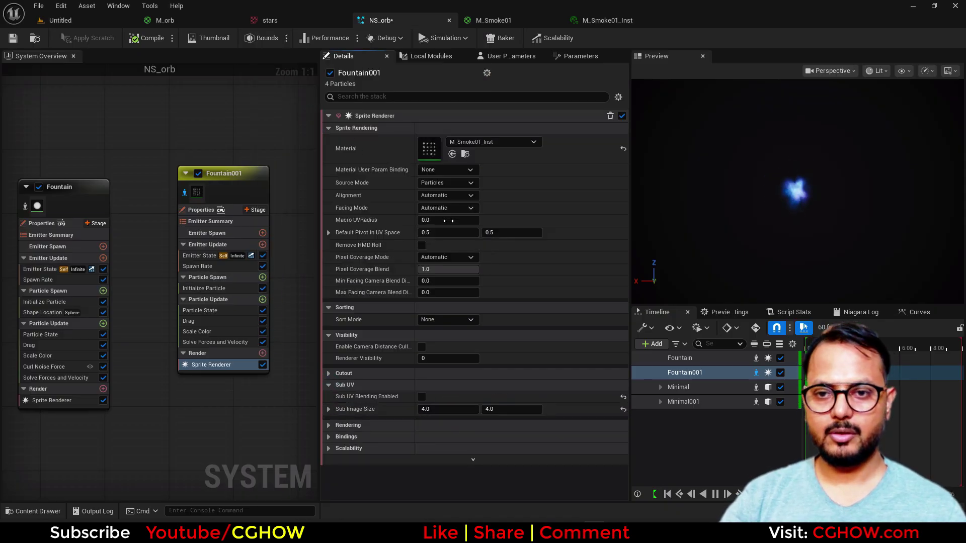
pyautogui.click(447, 155)
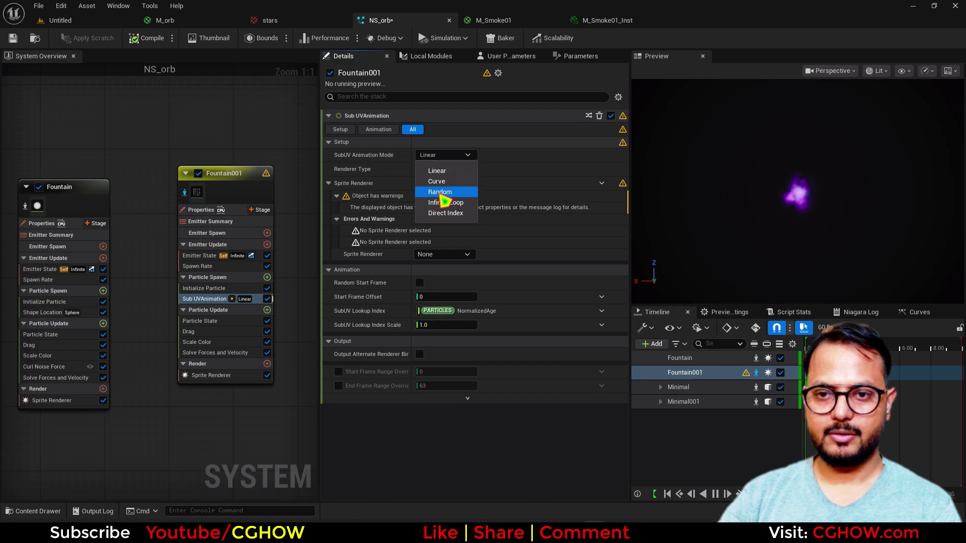
pyautogui.click(440, 192)
pyautogui.click(455, 255)
pyautogui.click(441, 265)
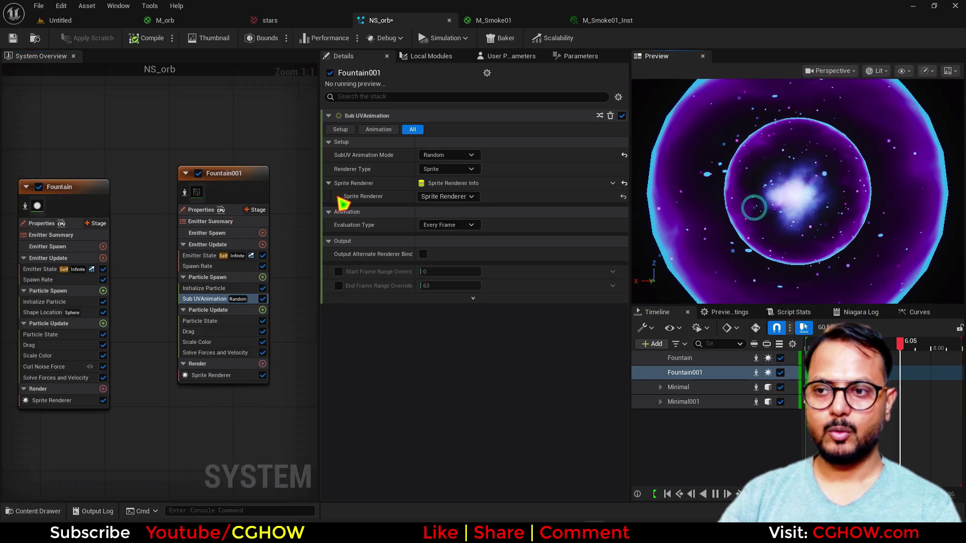
# - Duplicate the Fountain001 smoke emitter to make a second smoke layer
pyautogui.moveTo(236, 166); pyautogui.dragTo(151, 166, button='right')
pyautogui.click(152, 185)
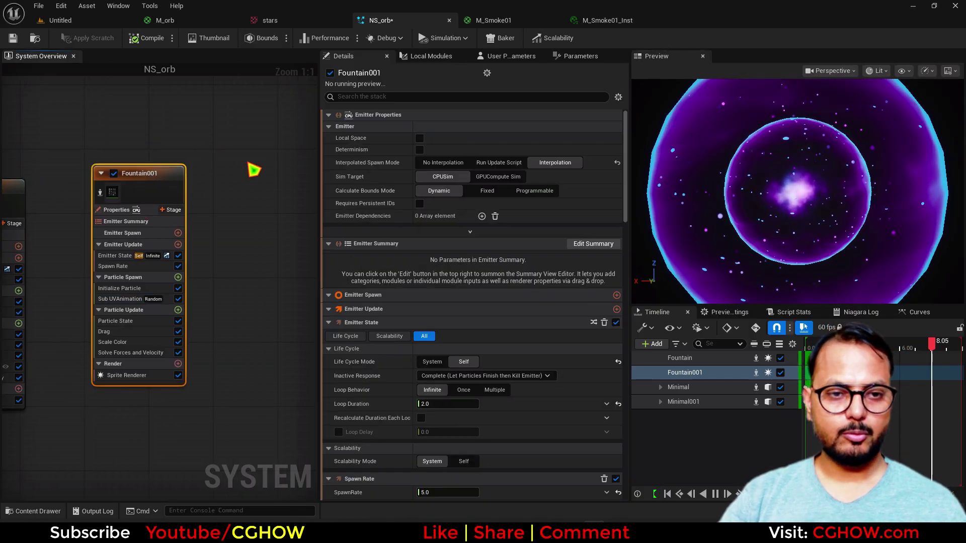
pyautogui.hotkey('ctrl', 'd')
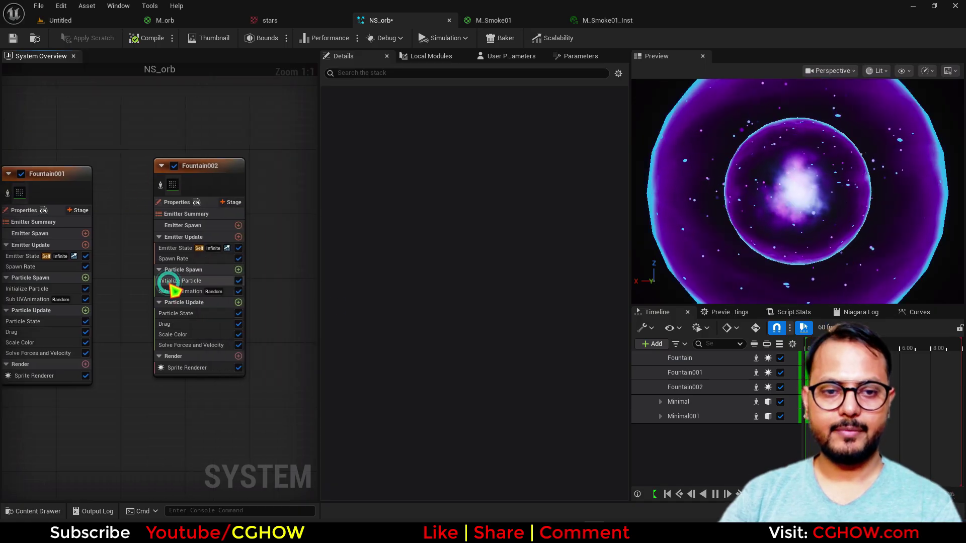
# - Try a 500 maximum and 300 minimum sprite size on Fountain002, and settle on a minimum of 100 and a maximum of 300
pyautogui.click(204, 291)
pyautogui.click(179, 280)
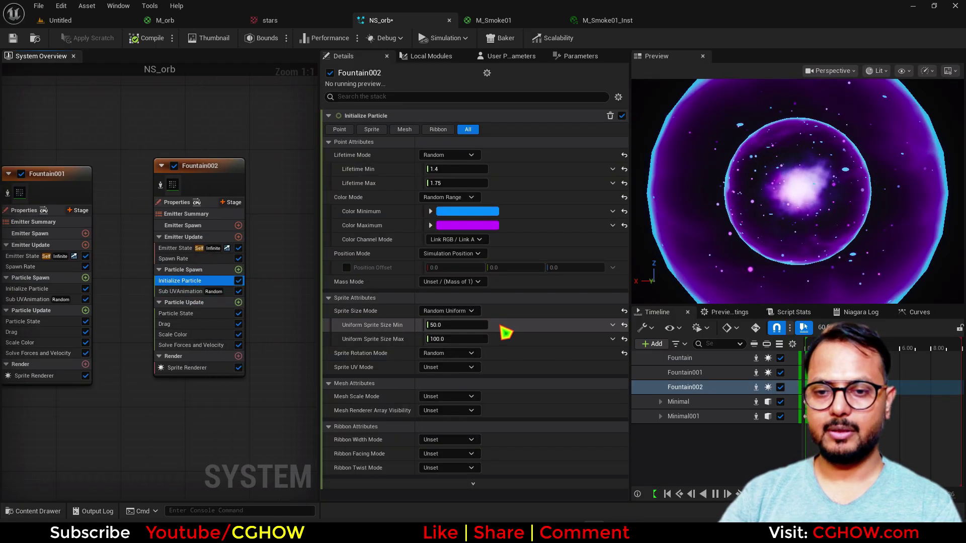
pyautogui.click(452, 338)
pyautogui.write('50')
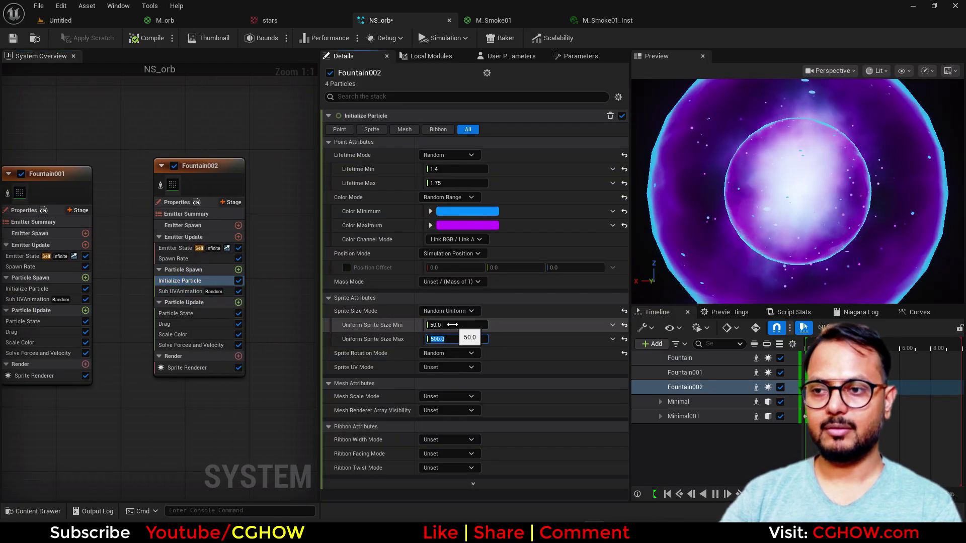
pyautogui.click(452, 324)
pyautogui.write('3')
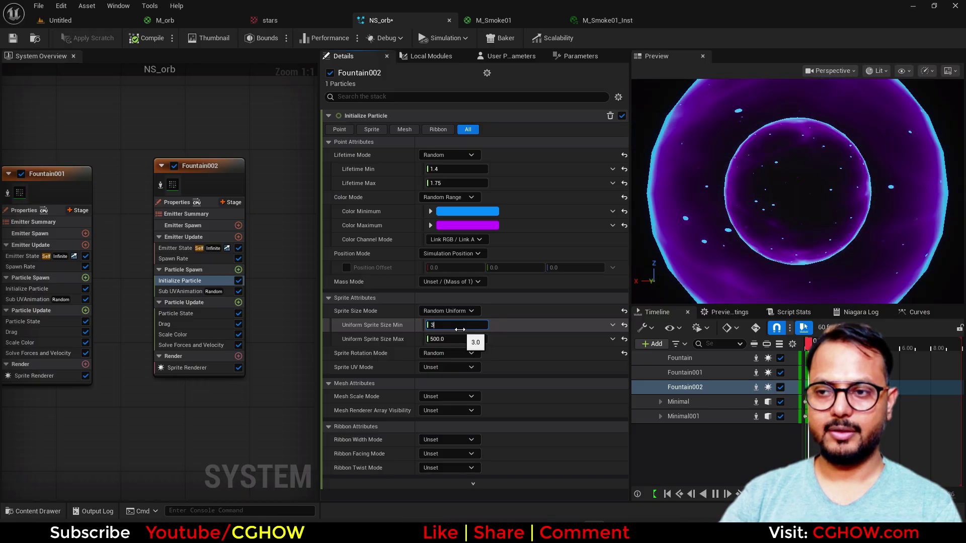
pyautogui.write('00')
pyautogui.click(449, 339)
pyautogui.write('300')
pyautogui.click(447, 326)
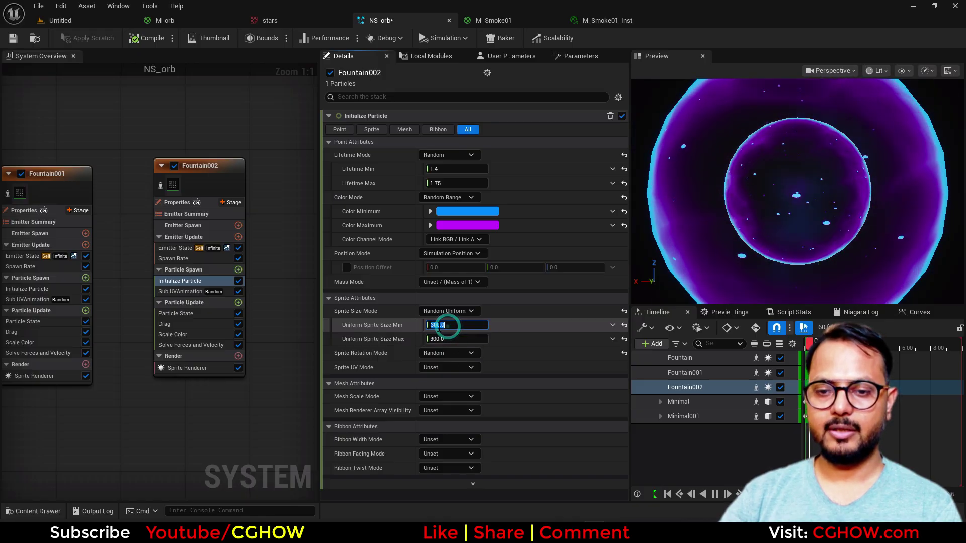
pyautogui.write('100')
pyautogui.press('Return')
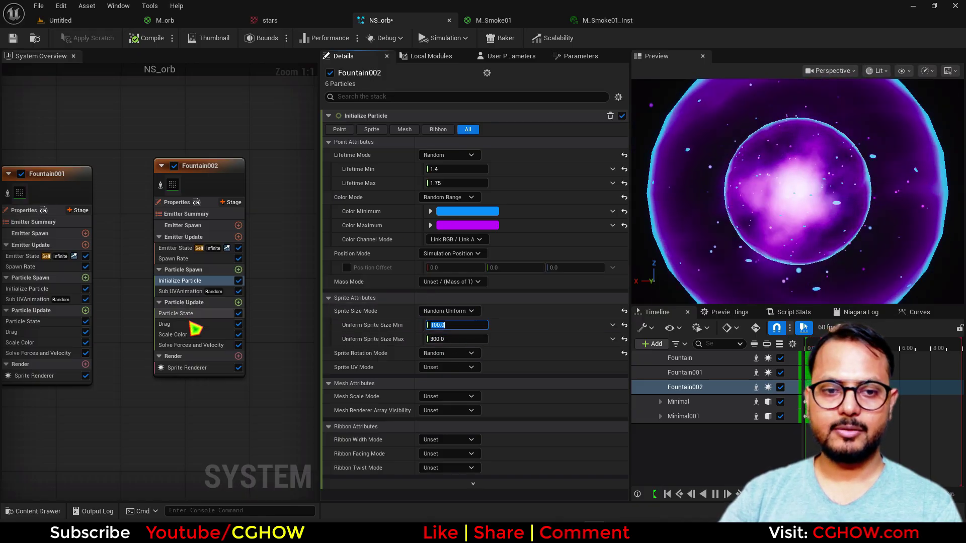
# - Try a Scale Curve of 0.1 on Fountain002's Scale Alpha, set it to 0.5, and check the orb in the preview
pyautogui.click(191, 334)
pyautogui.click(457, 284)
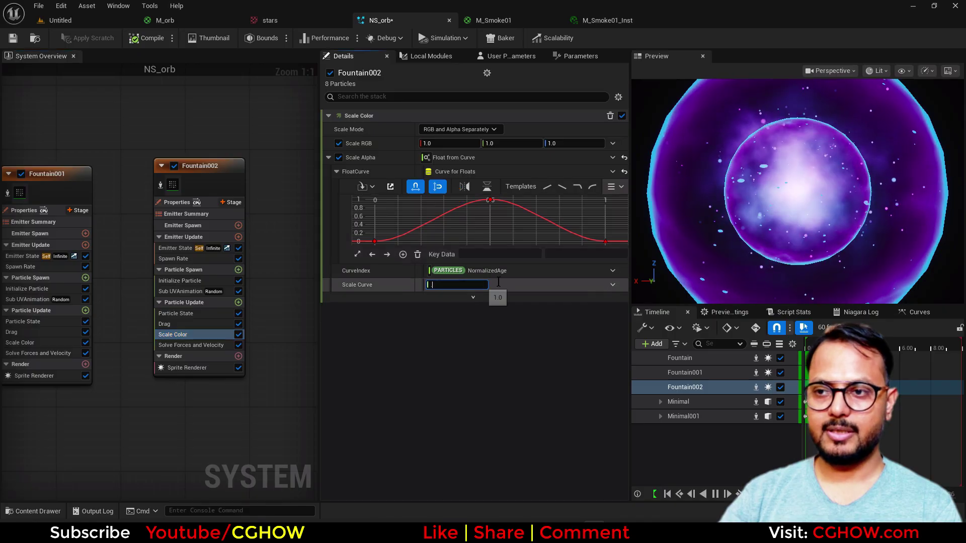
pyautogui.write('0.1')
pyautogui.press('Return')
pyautogui.write('0.5')
pyautogui.press('Return')
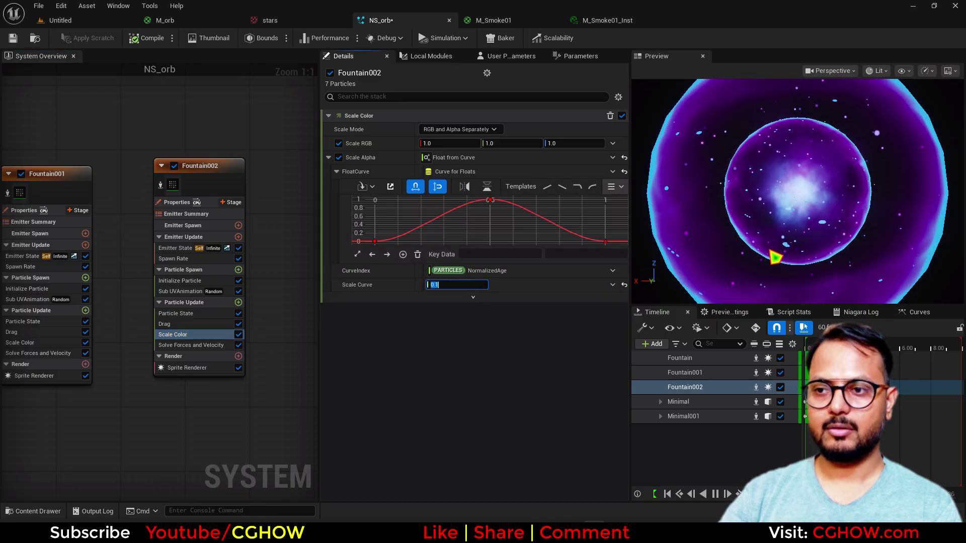
pyautogui.moveTo(797, 237); pyautogui.dragTo(797, 211, button='right')
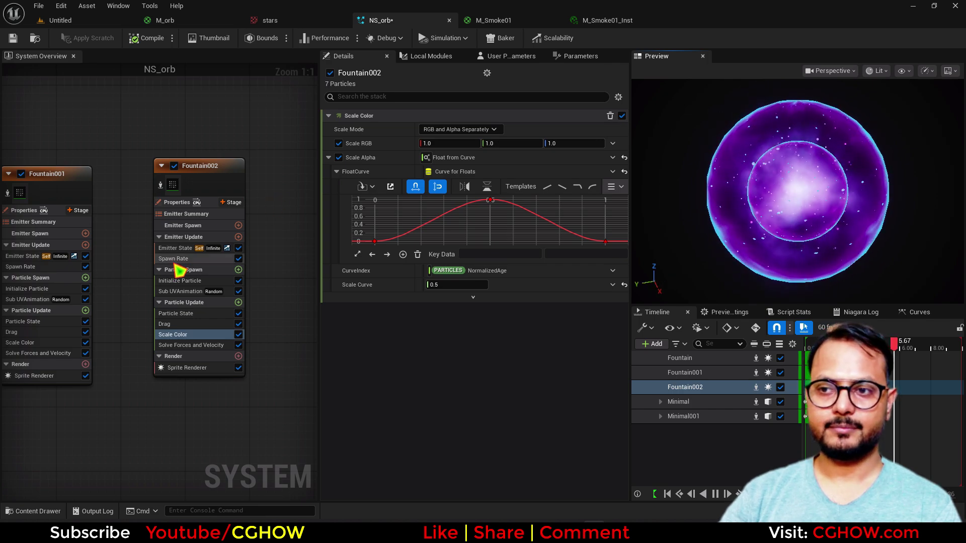
pyautogui.moveTo(833, 237); pyautogui.dragTo(926, 221)
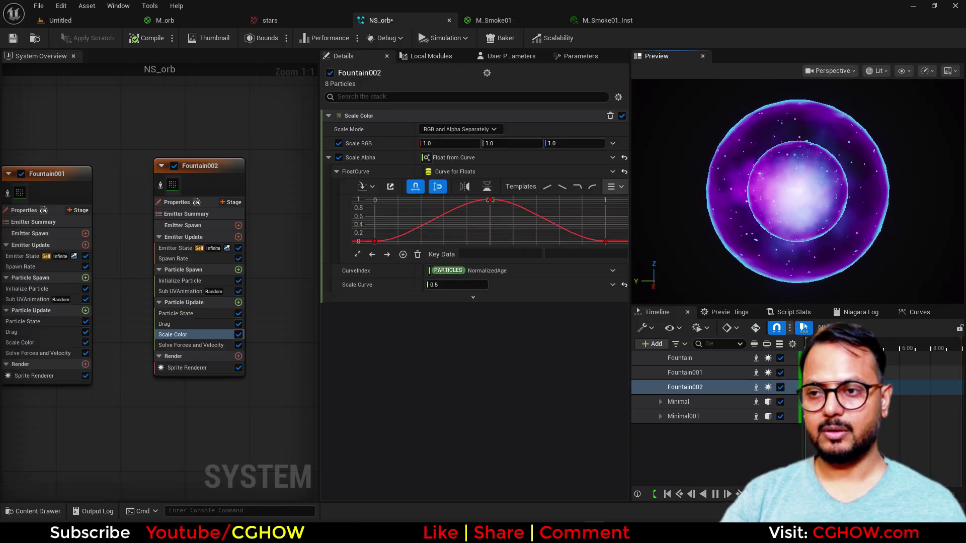